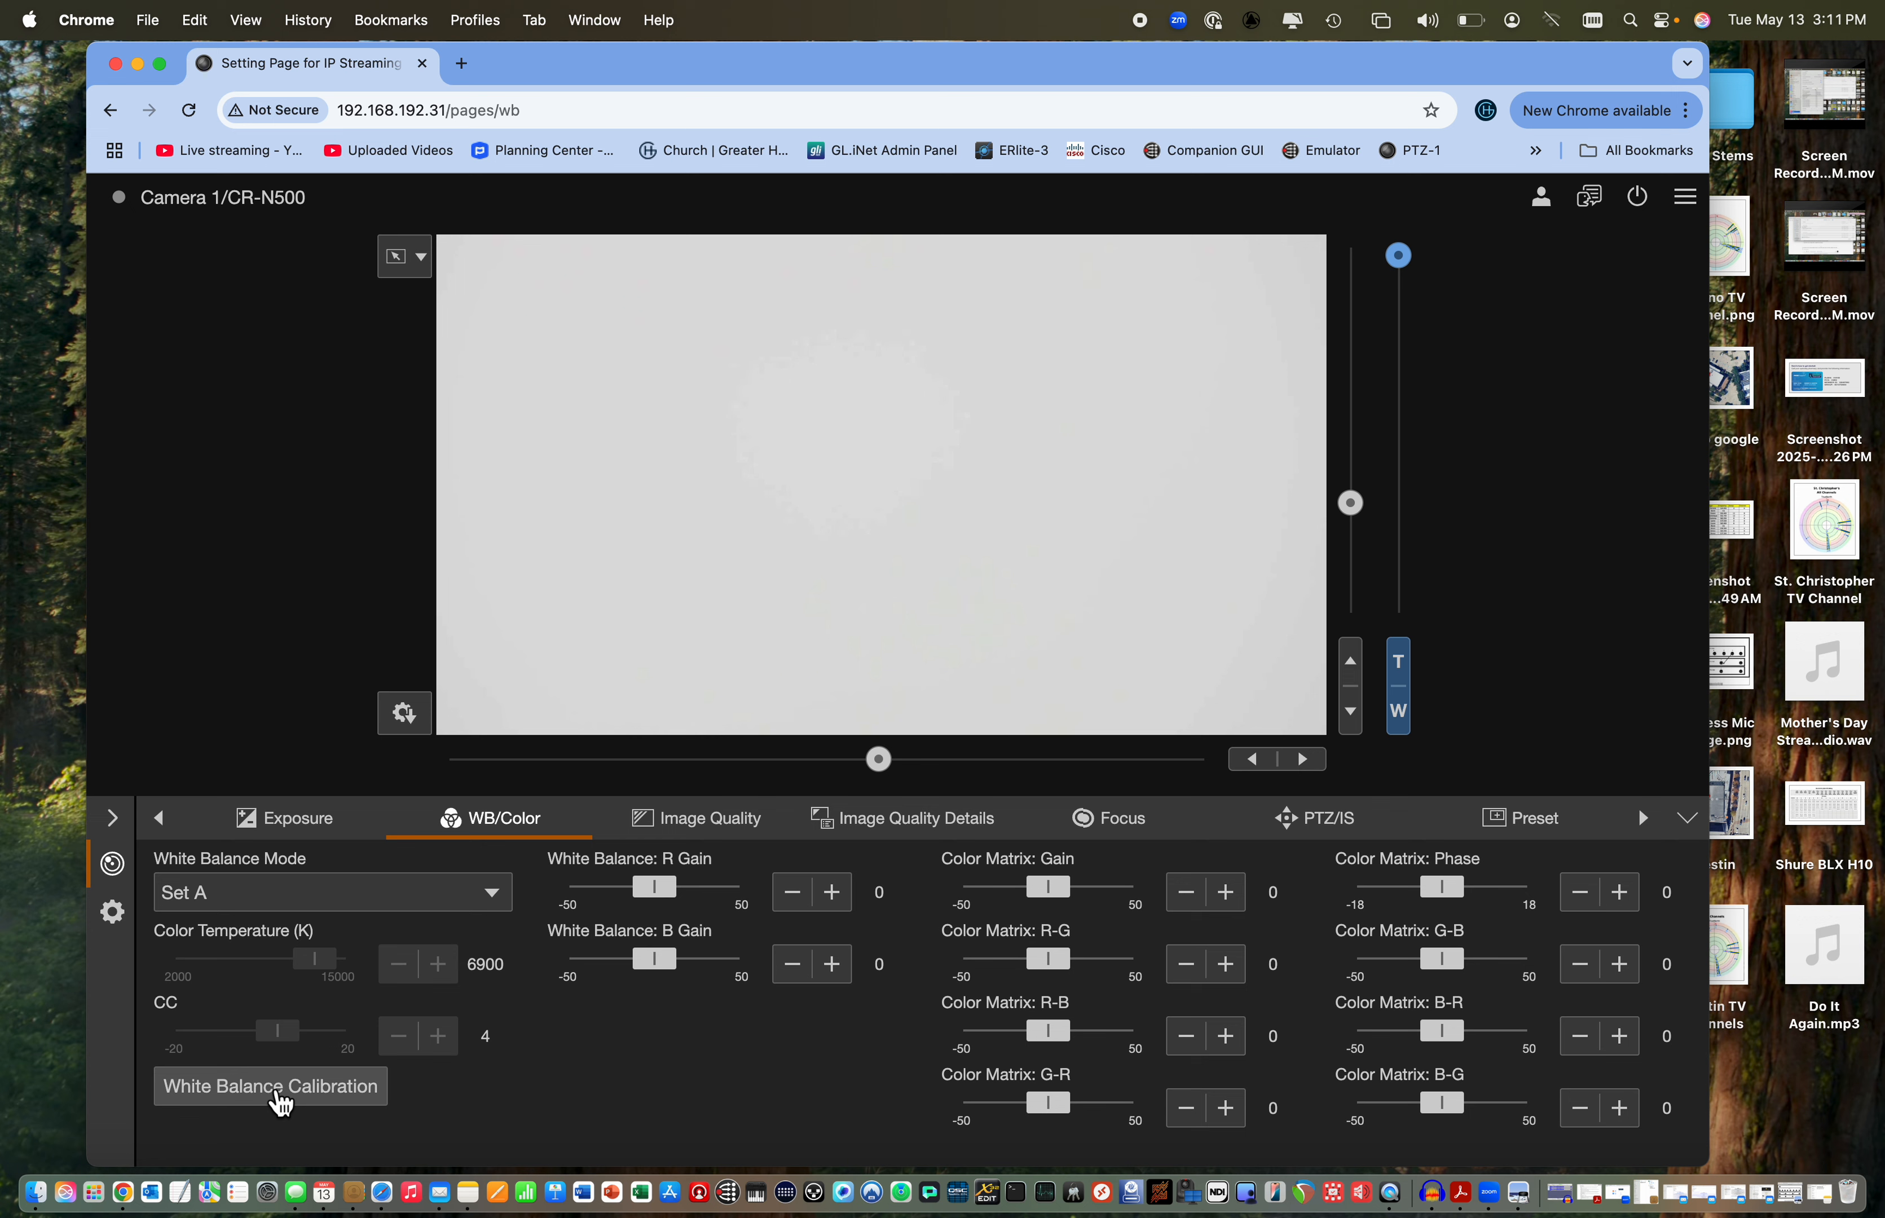
# Calibrate the camera's white balance for Set A and open its exposure settings
pyautogui.click(281, 1099)
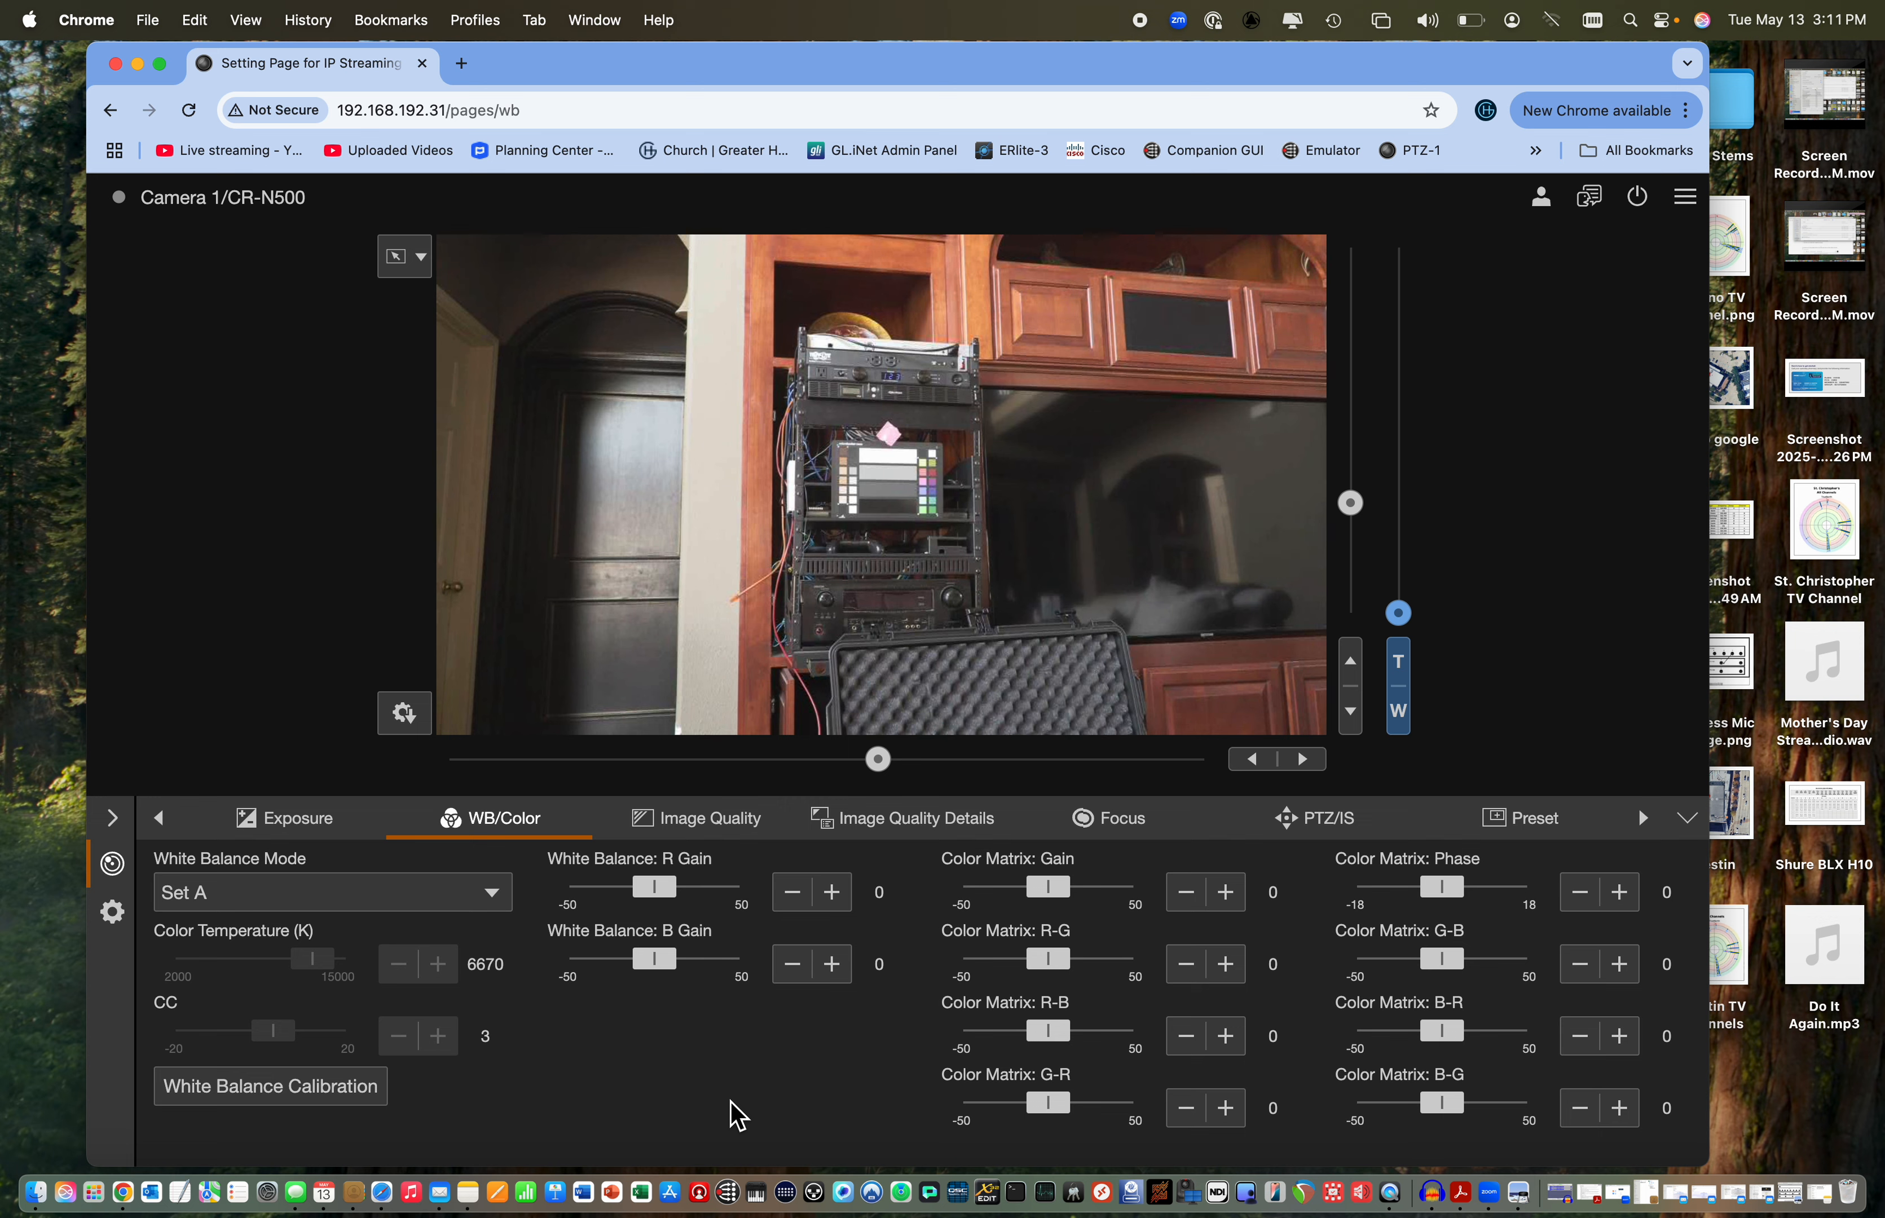
pyautogui.click(301, 830)
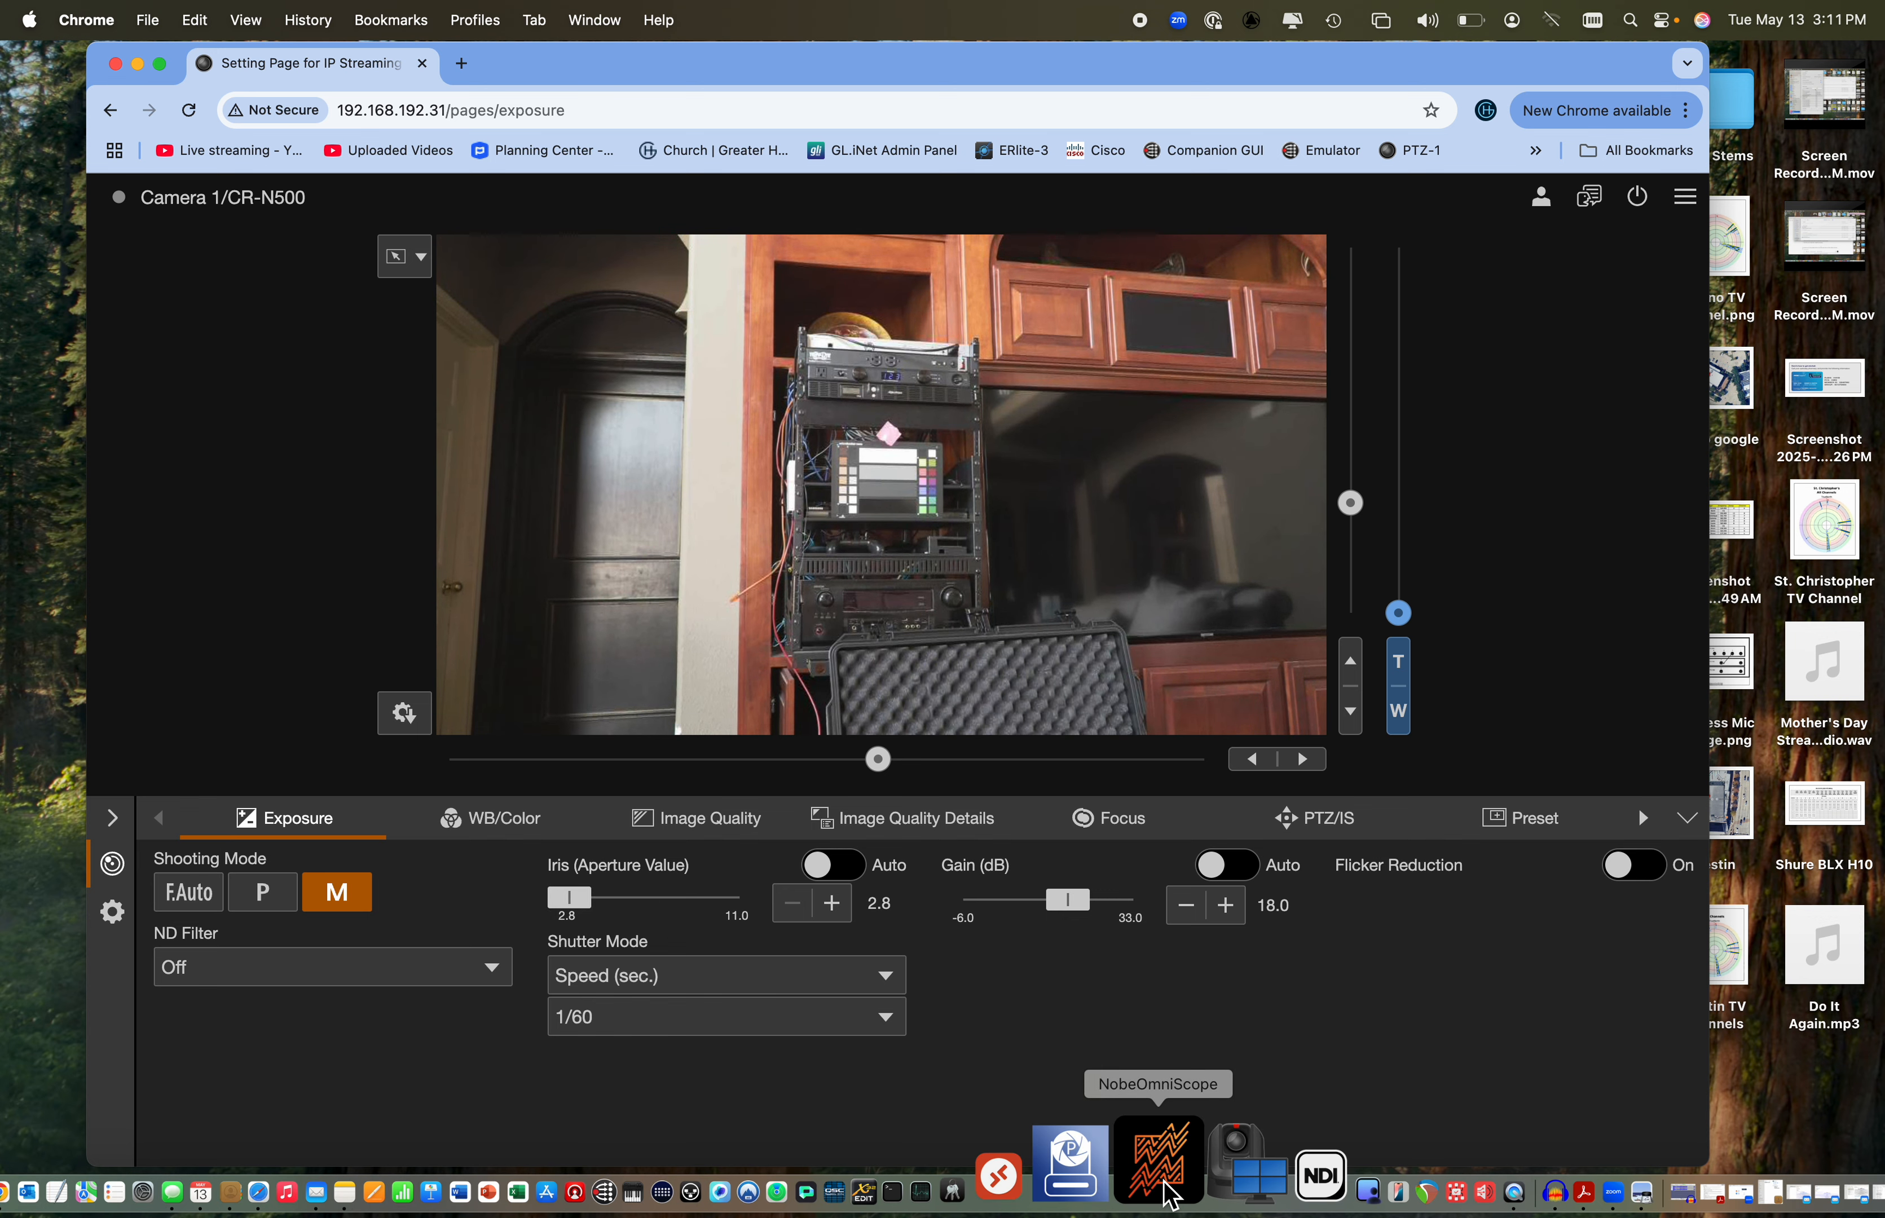
# Switch to NobeOmniScope and connect it to the NDI source Channel 1 of Camera 1
pyautogui.click(1161, 1164)
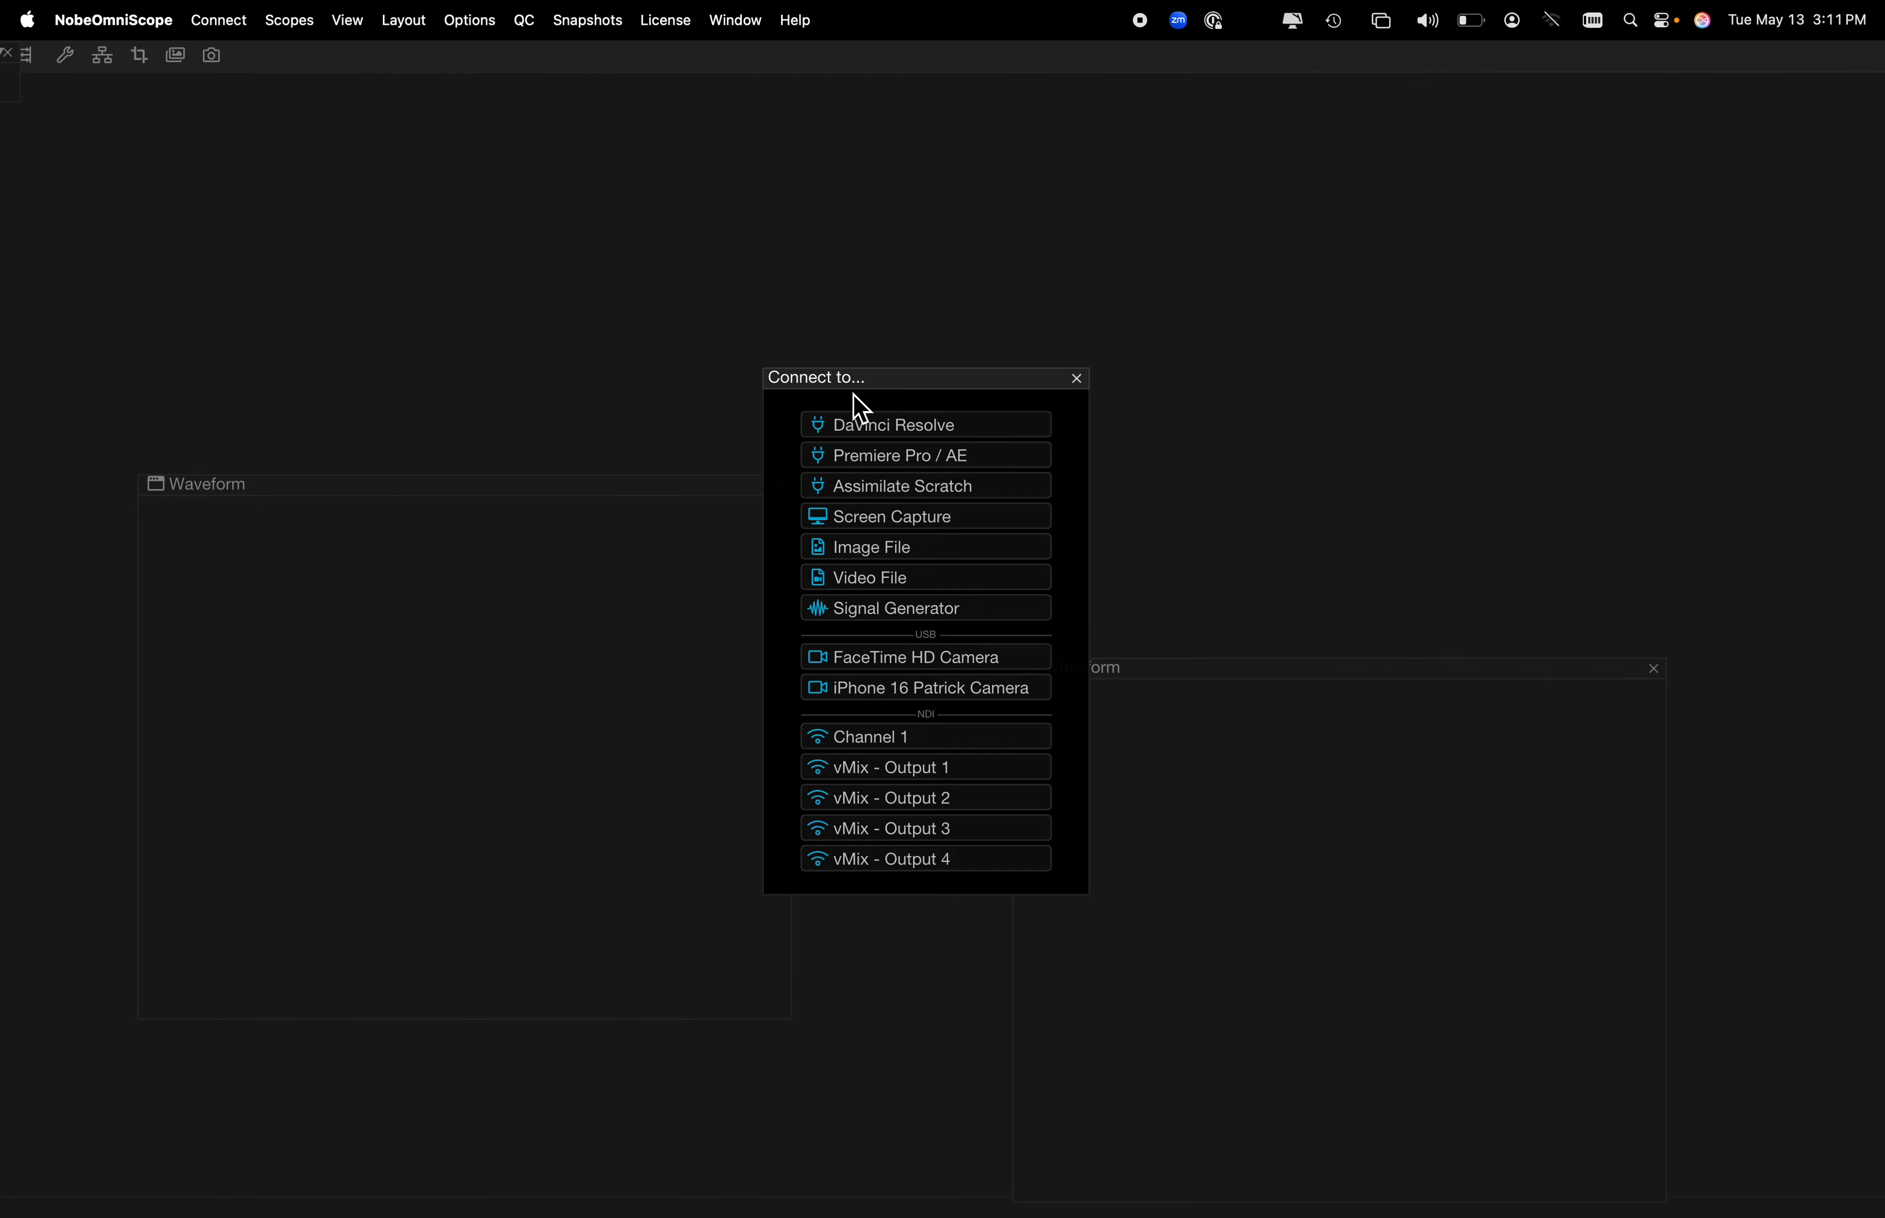
pyautogui.click(871, 742)
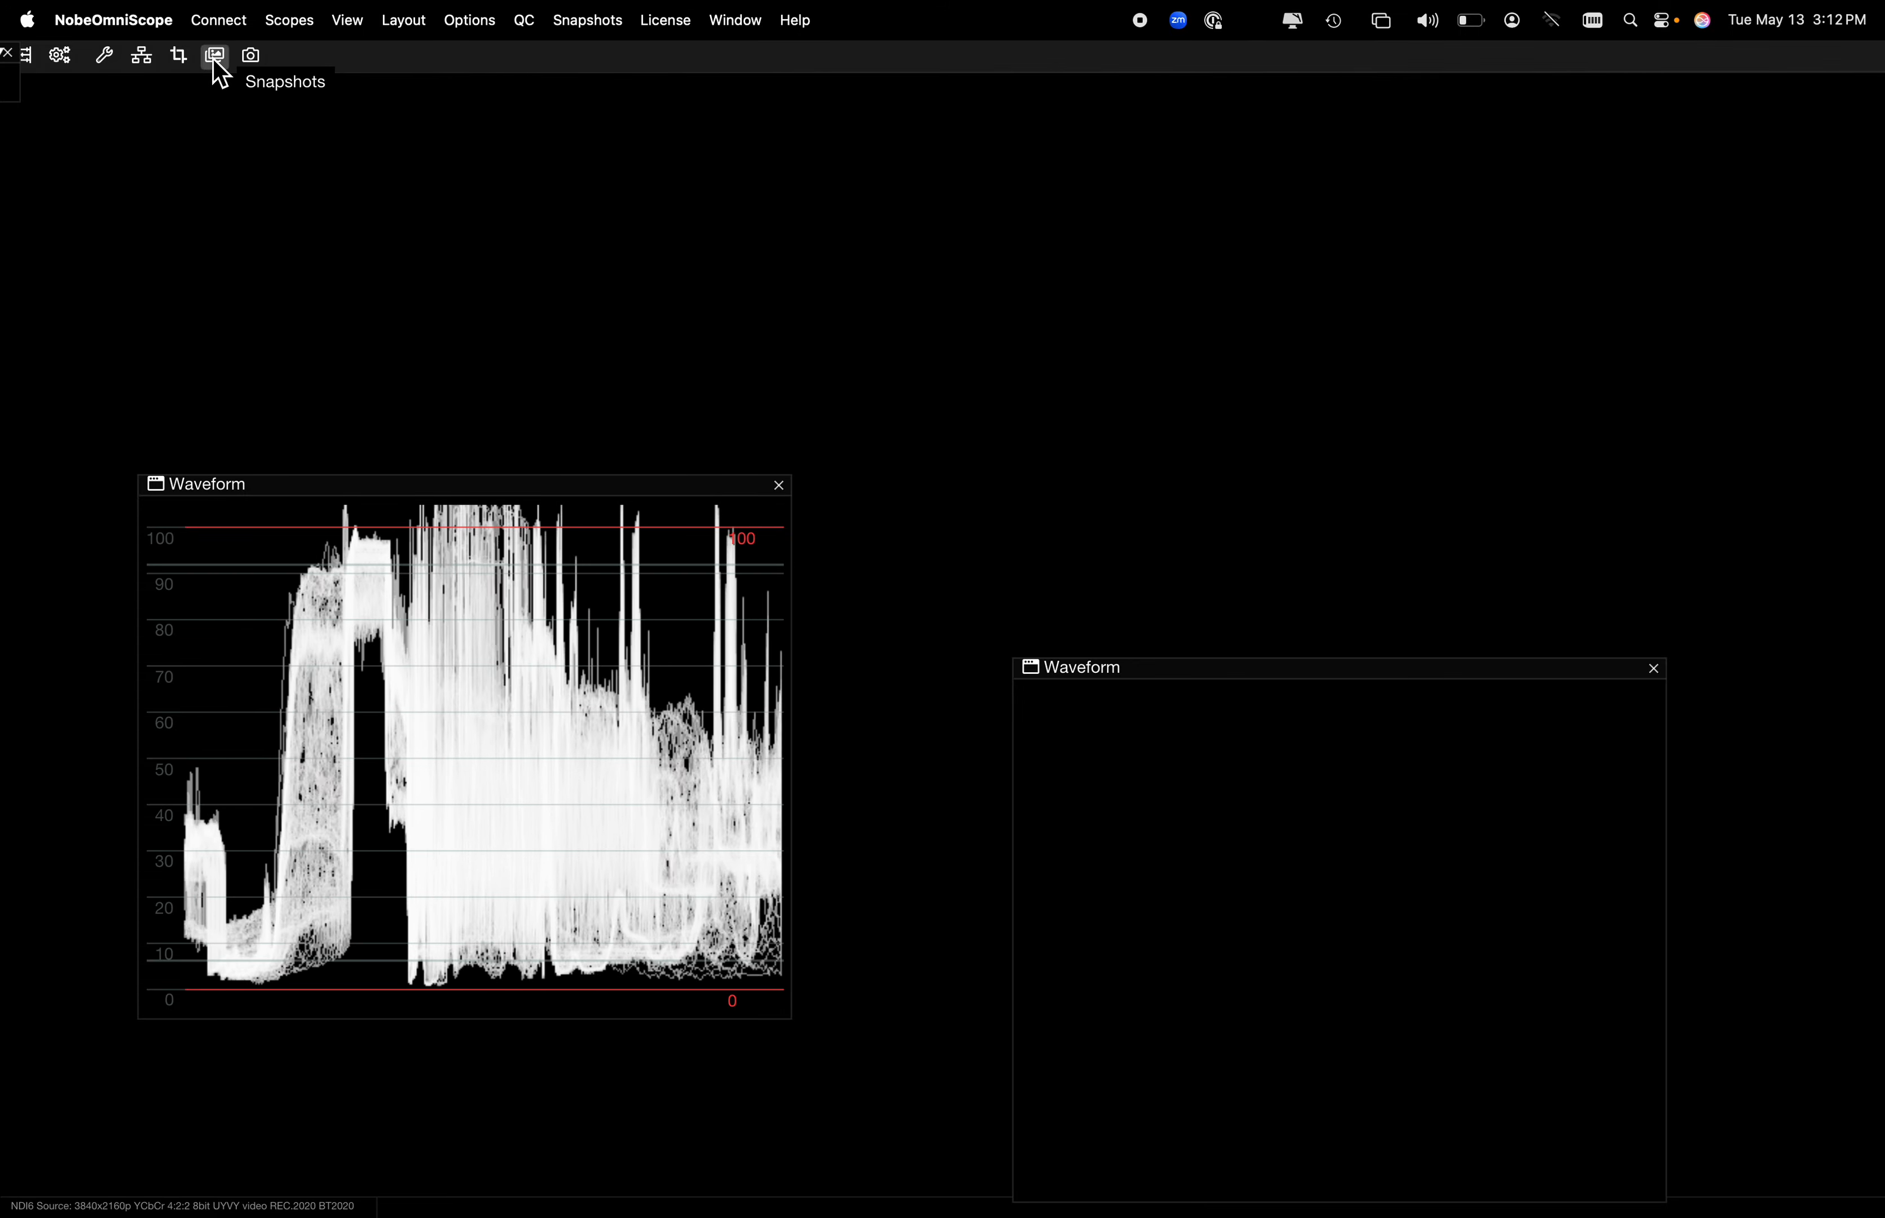
# Start cropping the scope's source and shrink the crop region onto the color chart, to about 383 by 215 pixels
pyautogui.click(179, 56)
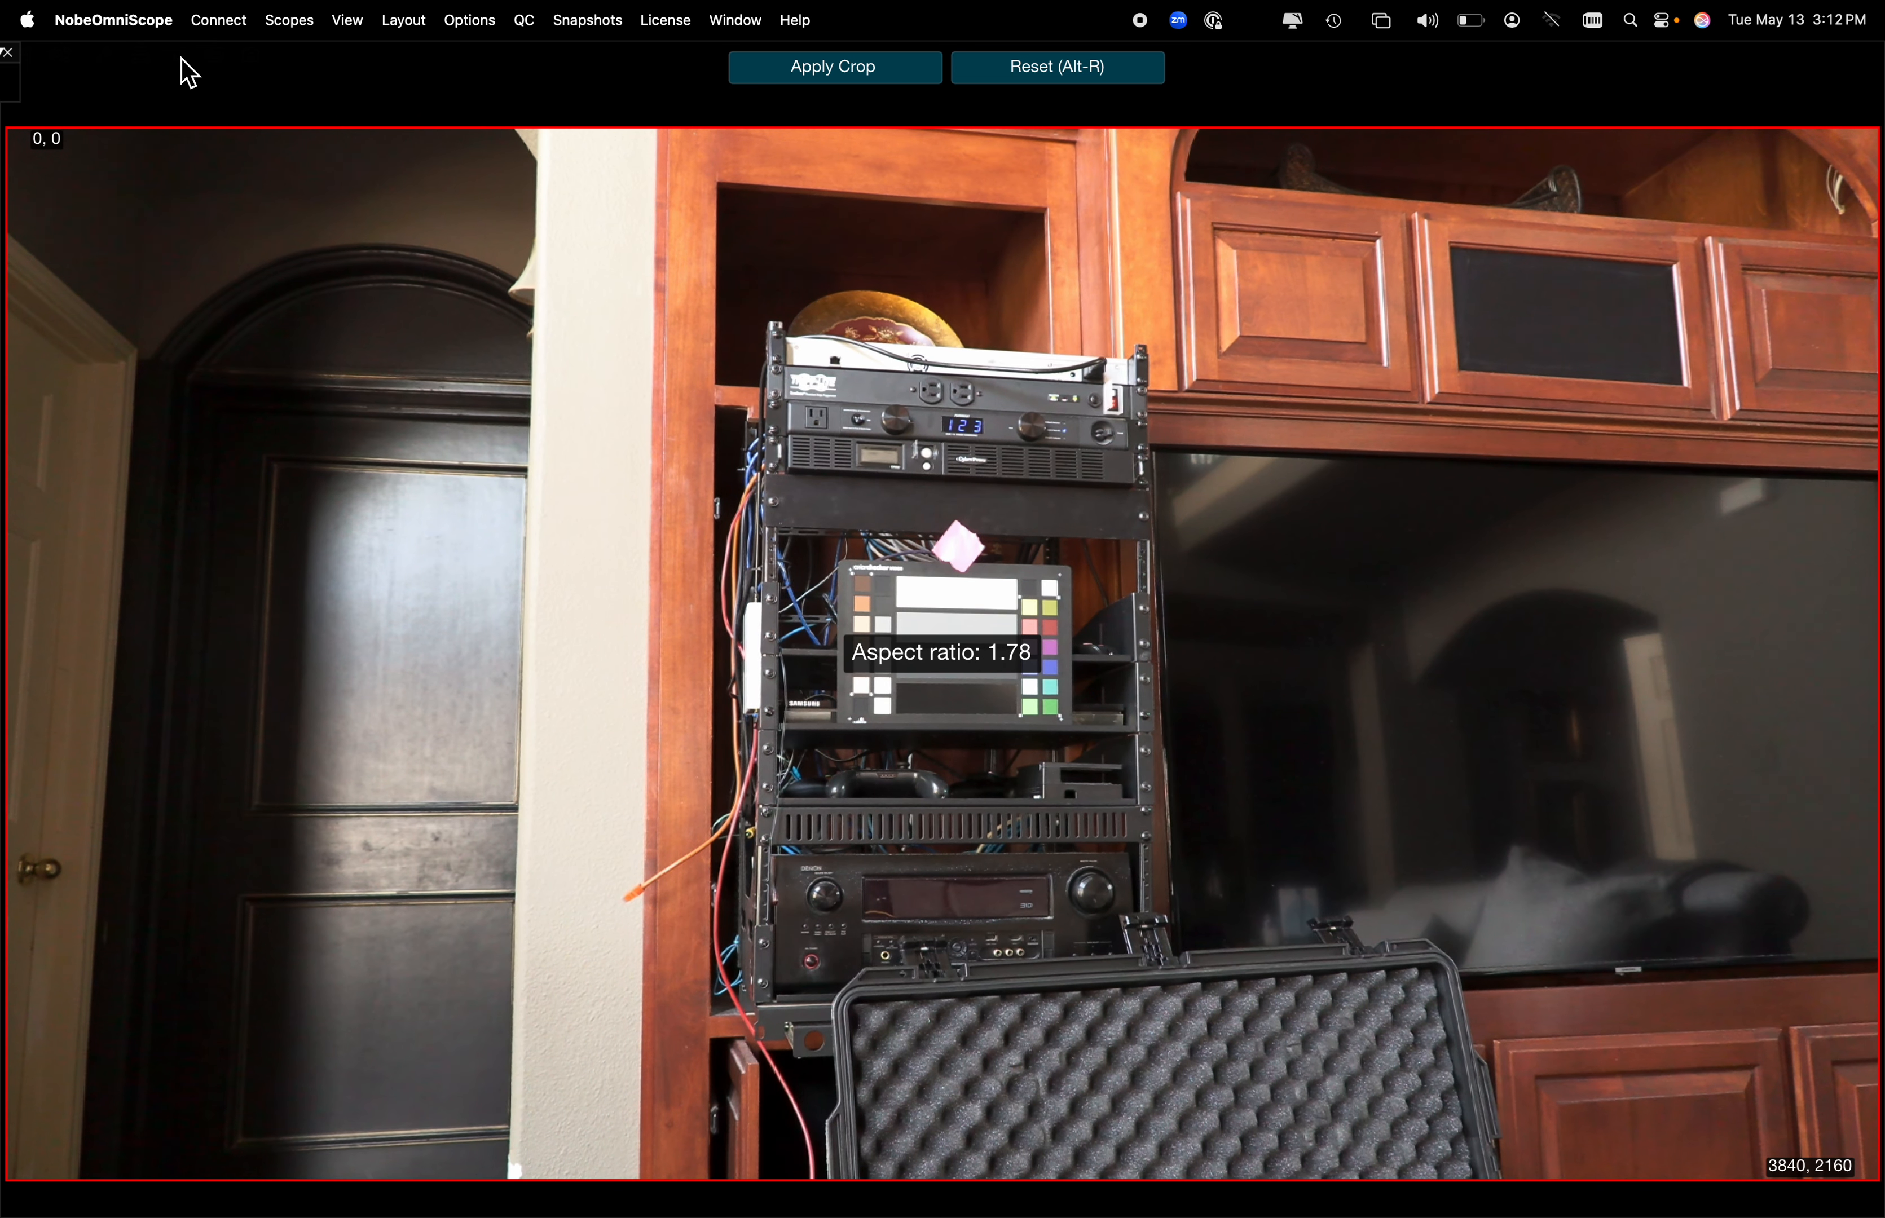
pyautogui.moveTo(20, 141); pyautogui.dragTo(699, 323)
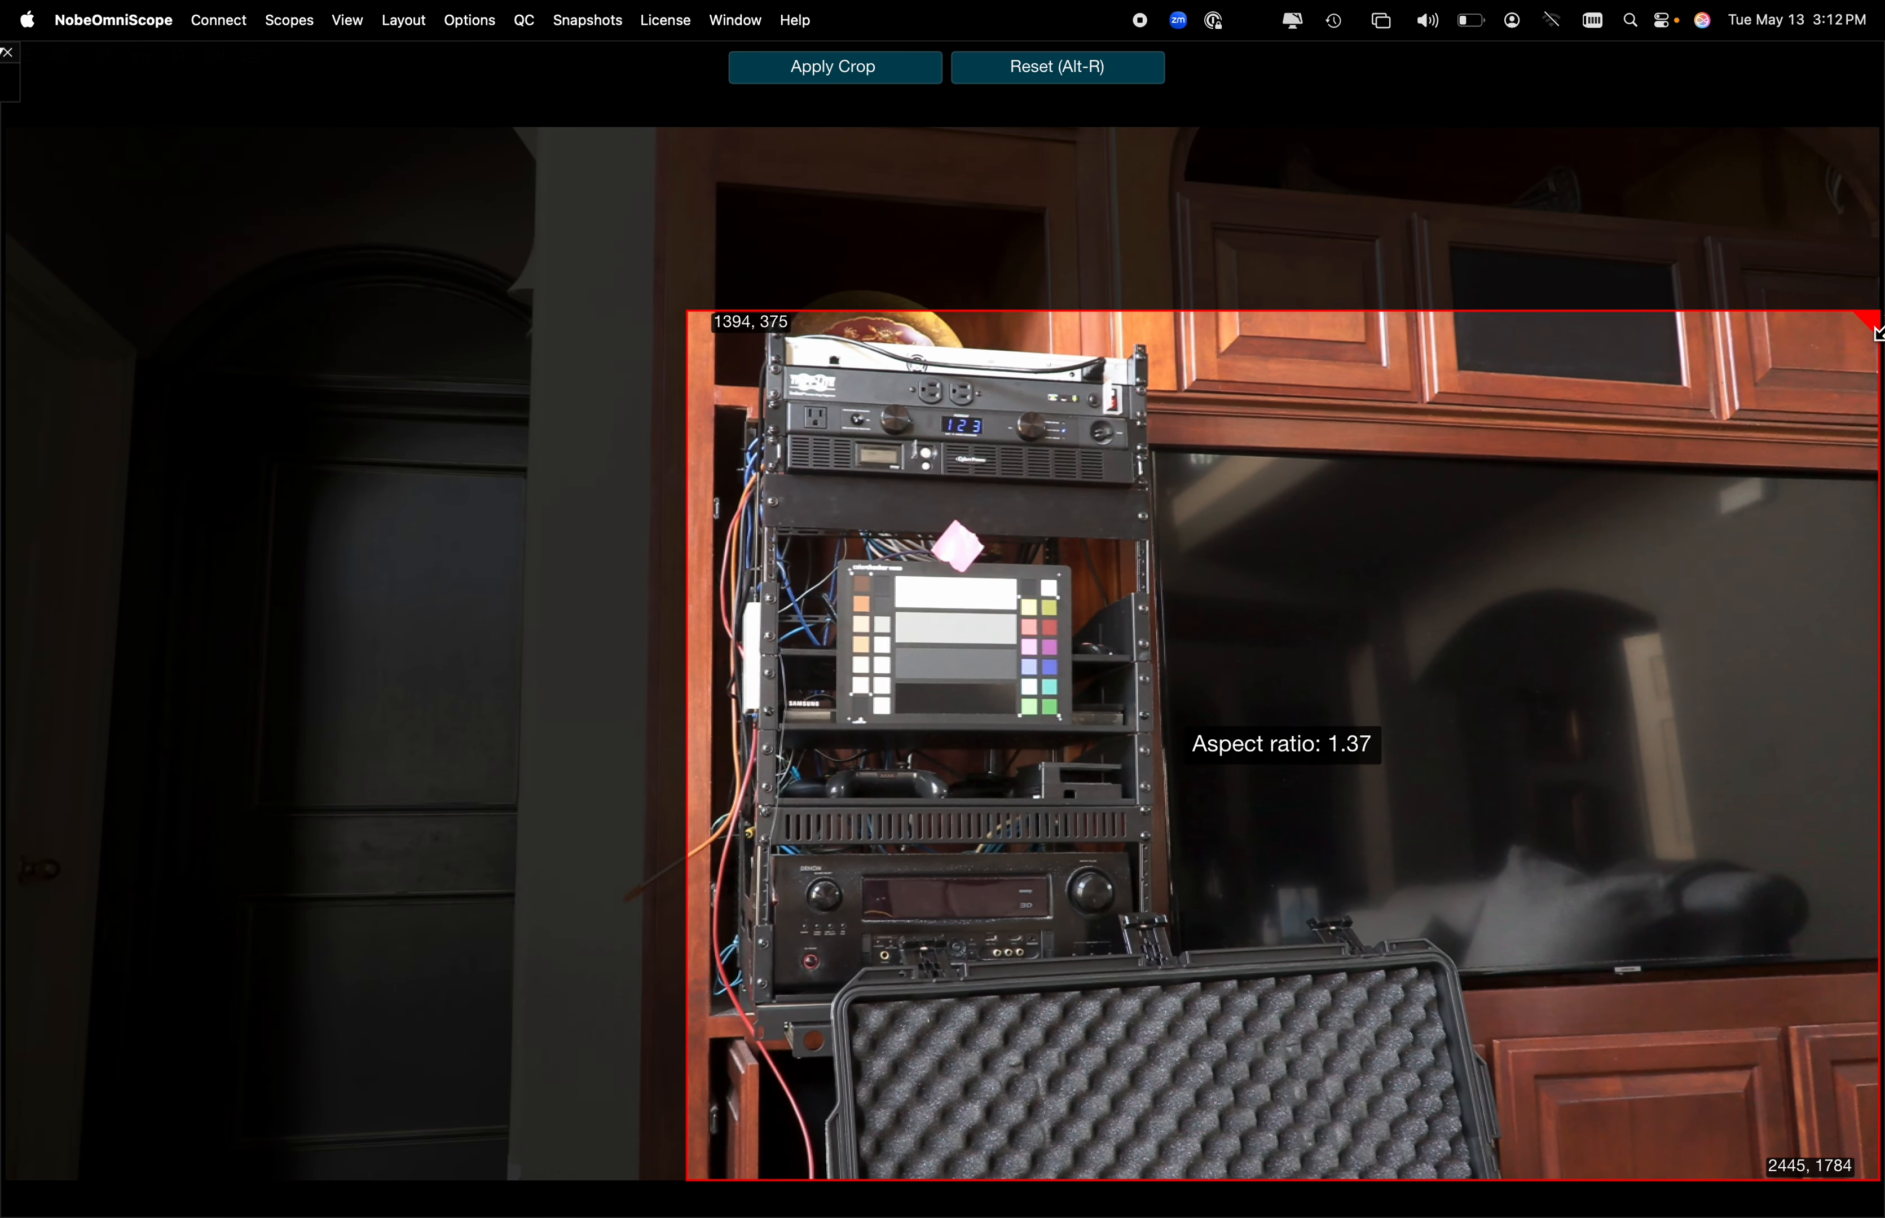
pyautogui.moveTo(1841, 341); pyautogui.dragTo(1225, 520)
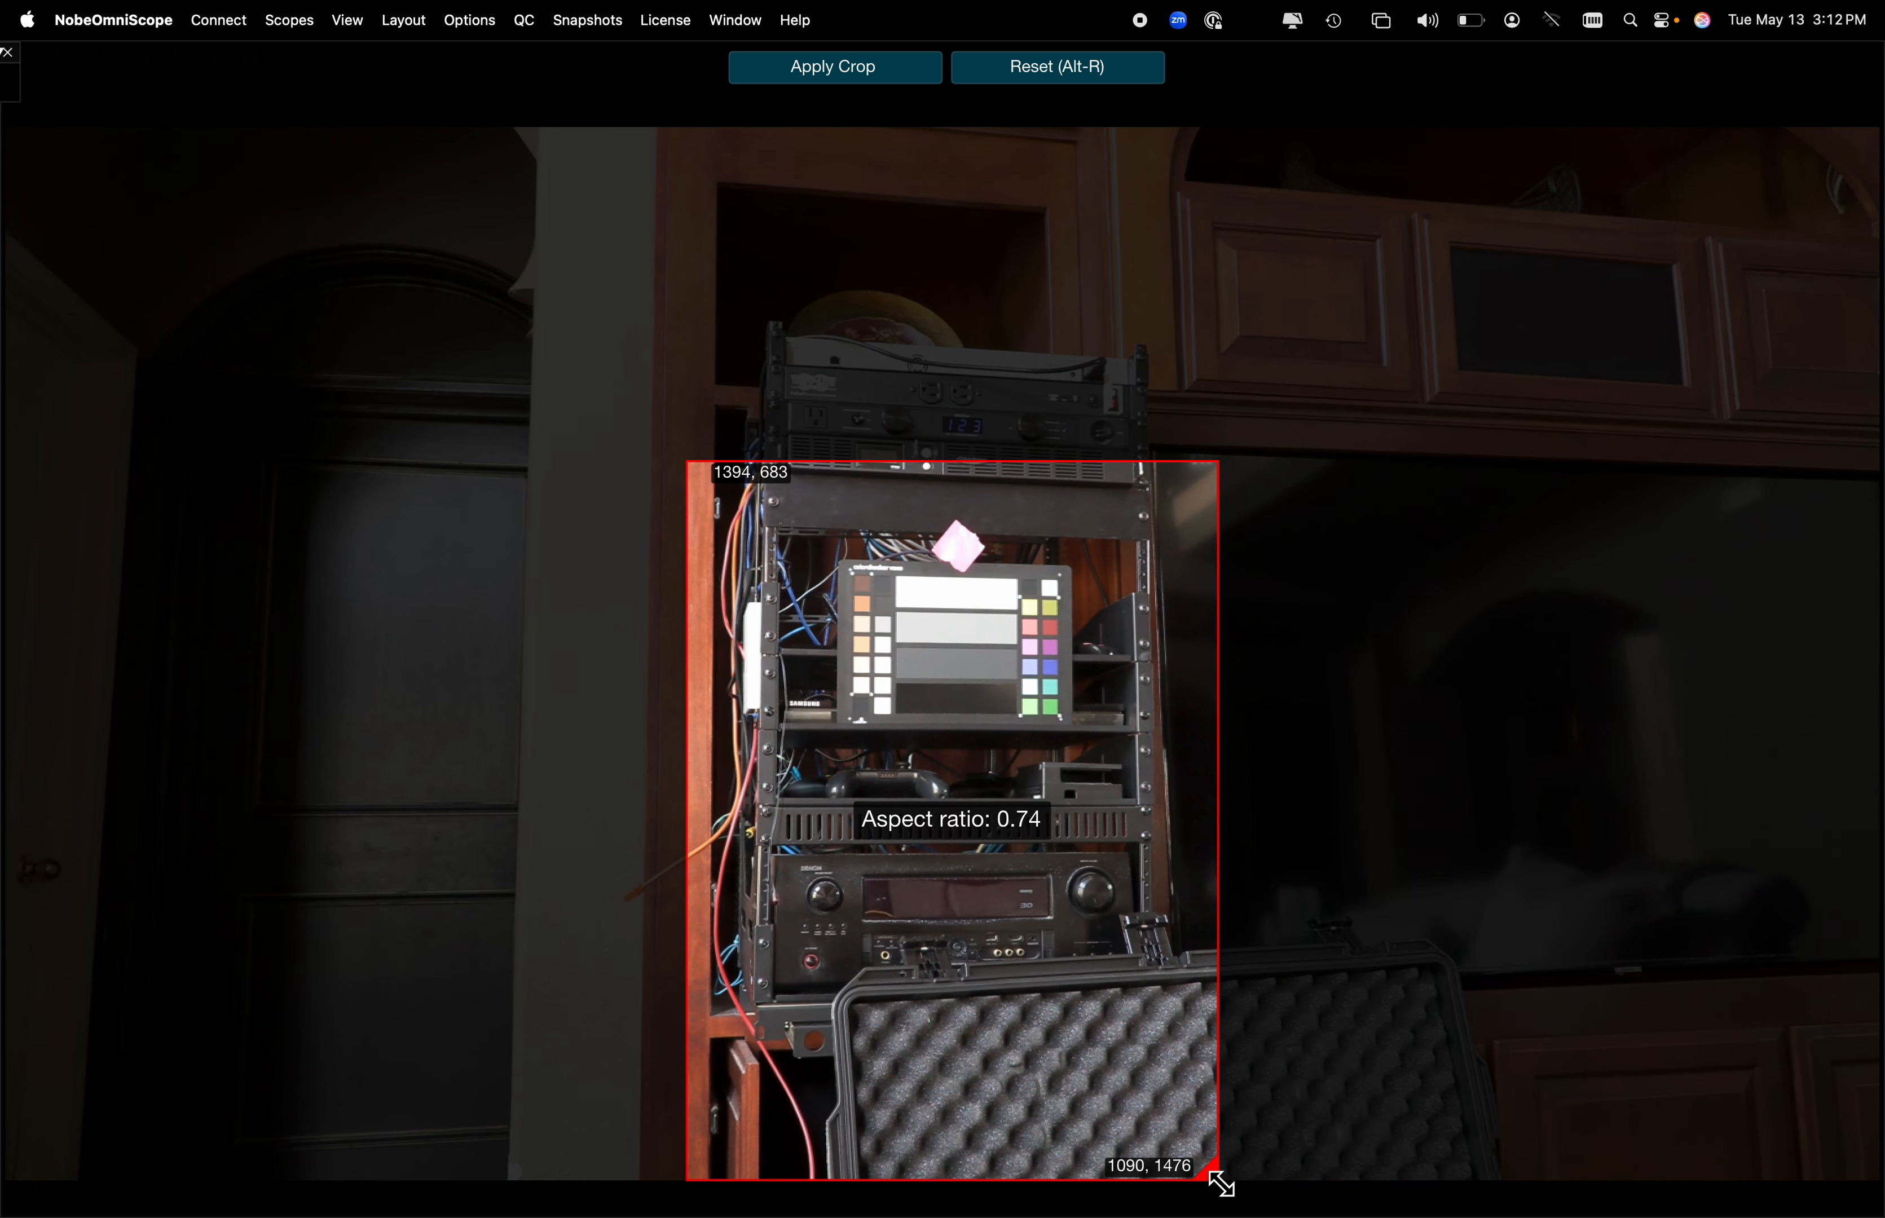
pyautogui.moveTo(1218, 810); pyautogui.dragTo(1162, 810)
pyautogui.moveTo(1166, 1180); pyautogui.dragTo(1177, 728)
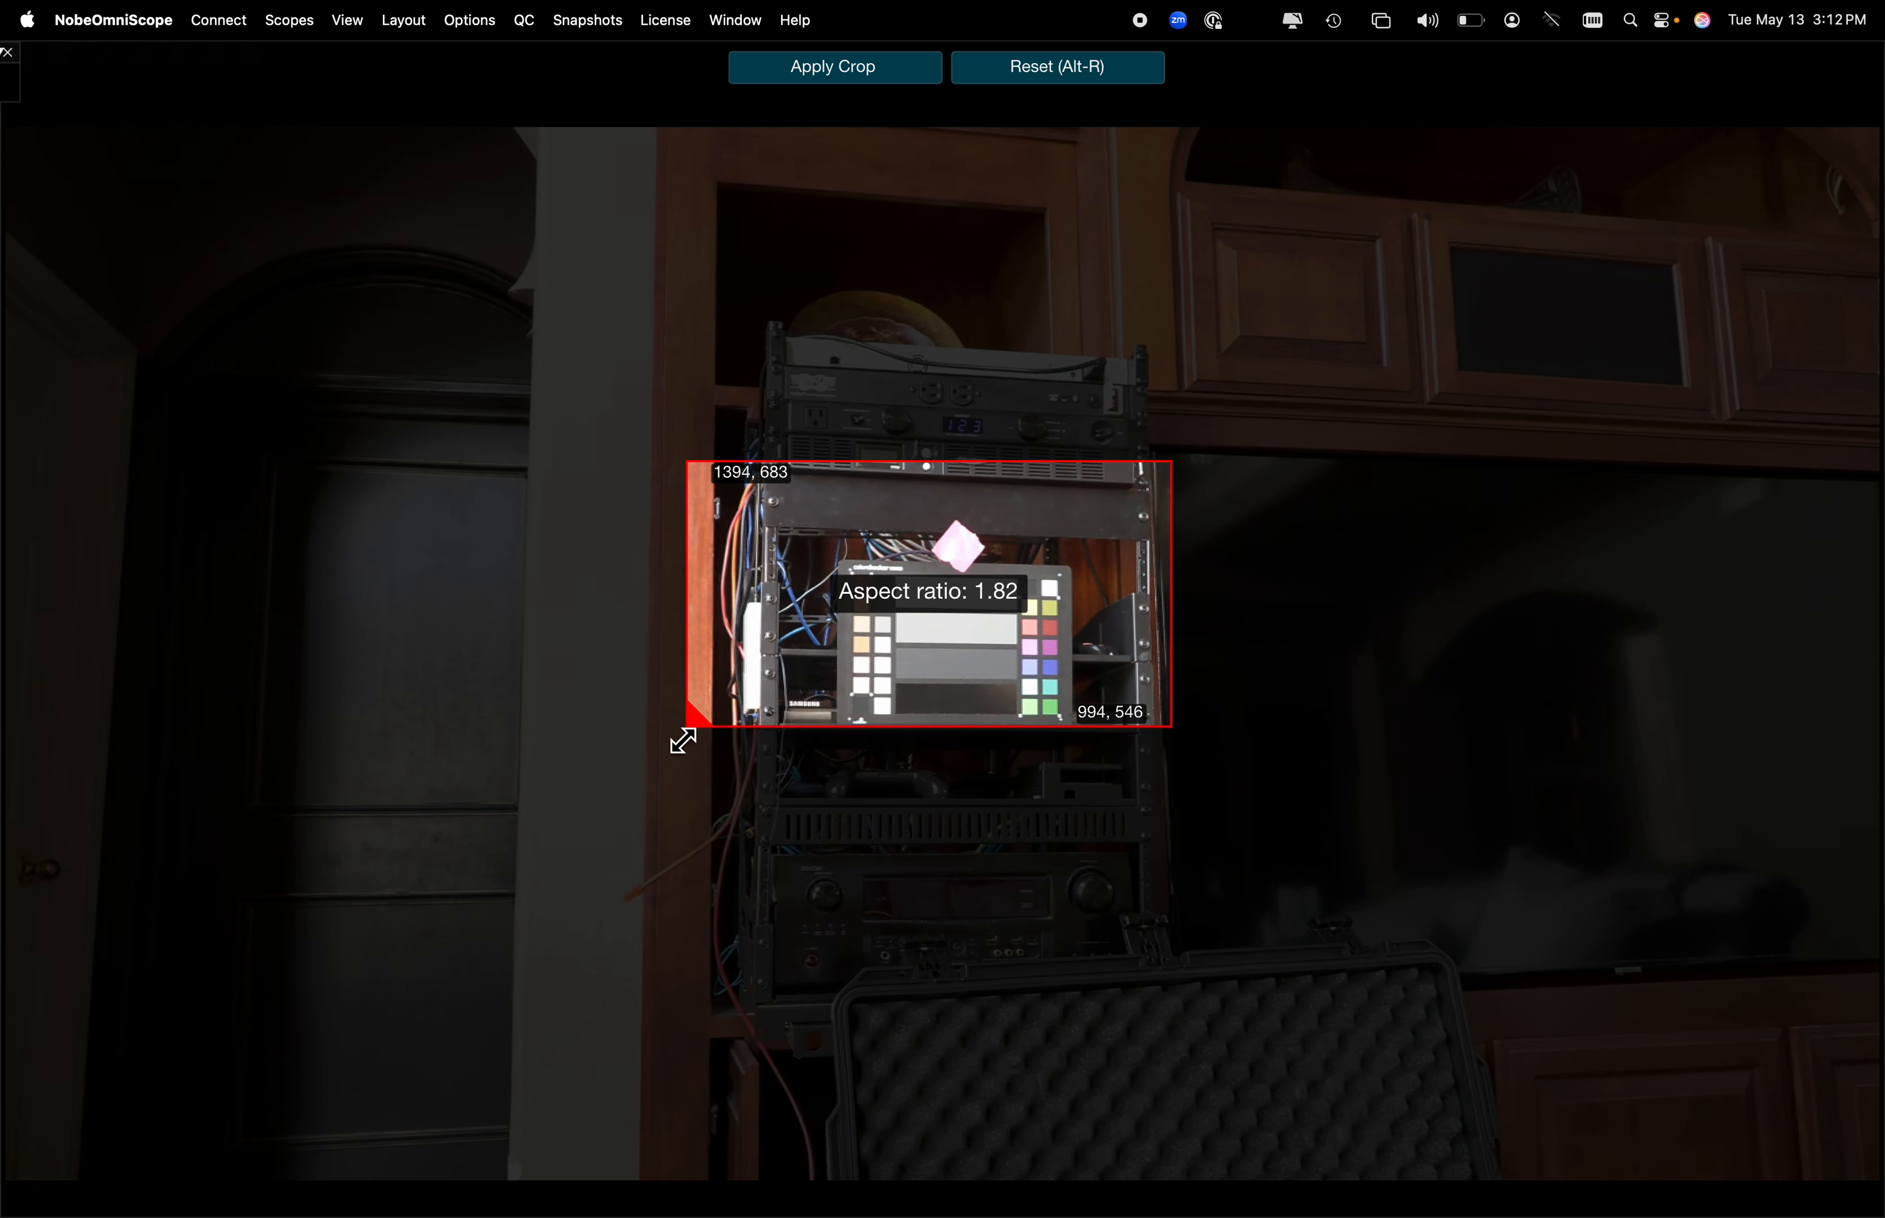
pyautogui.moveTo(700, 732); pyautogui.dragTo(905, 682)
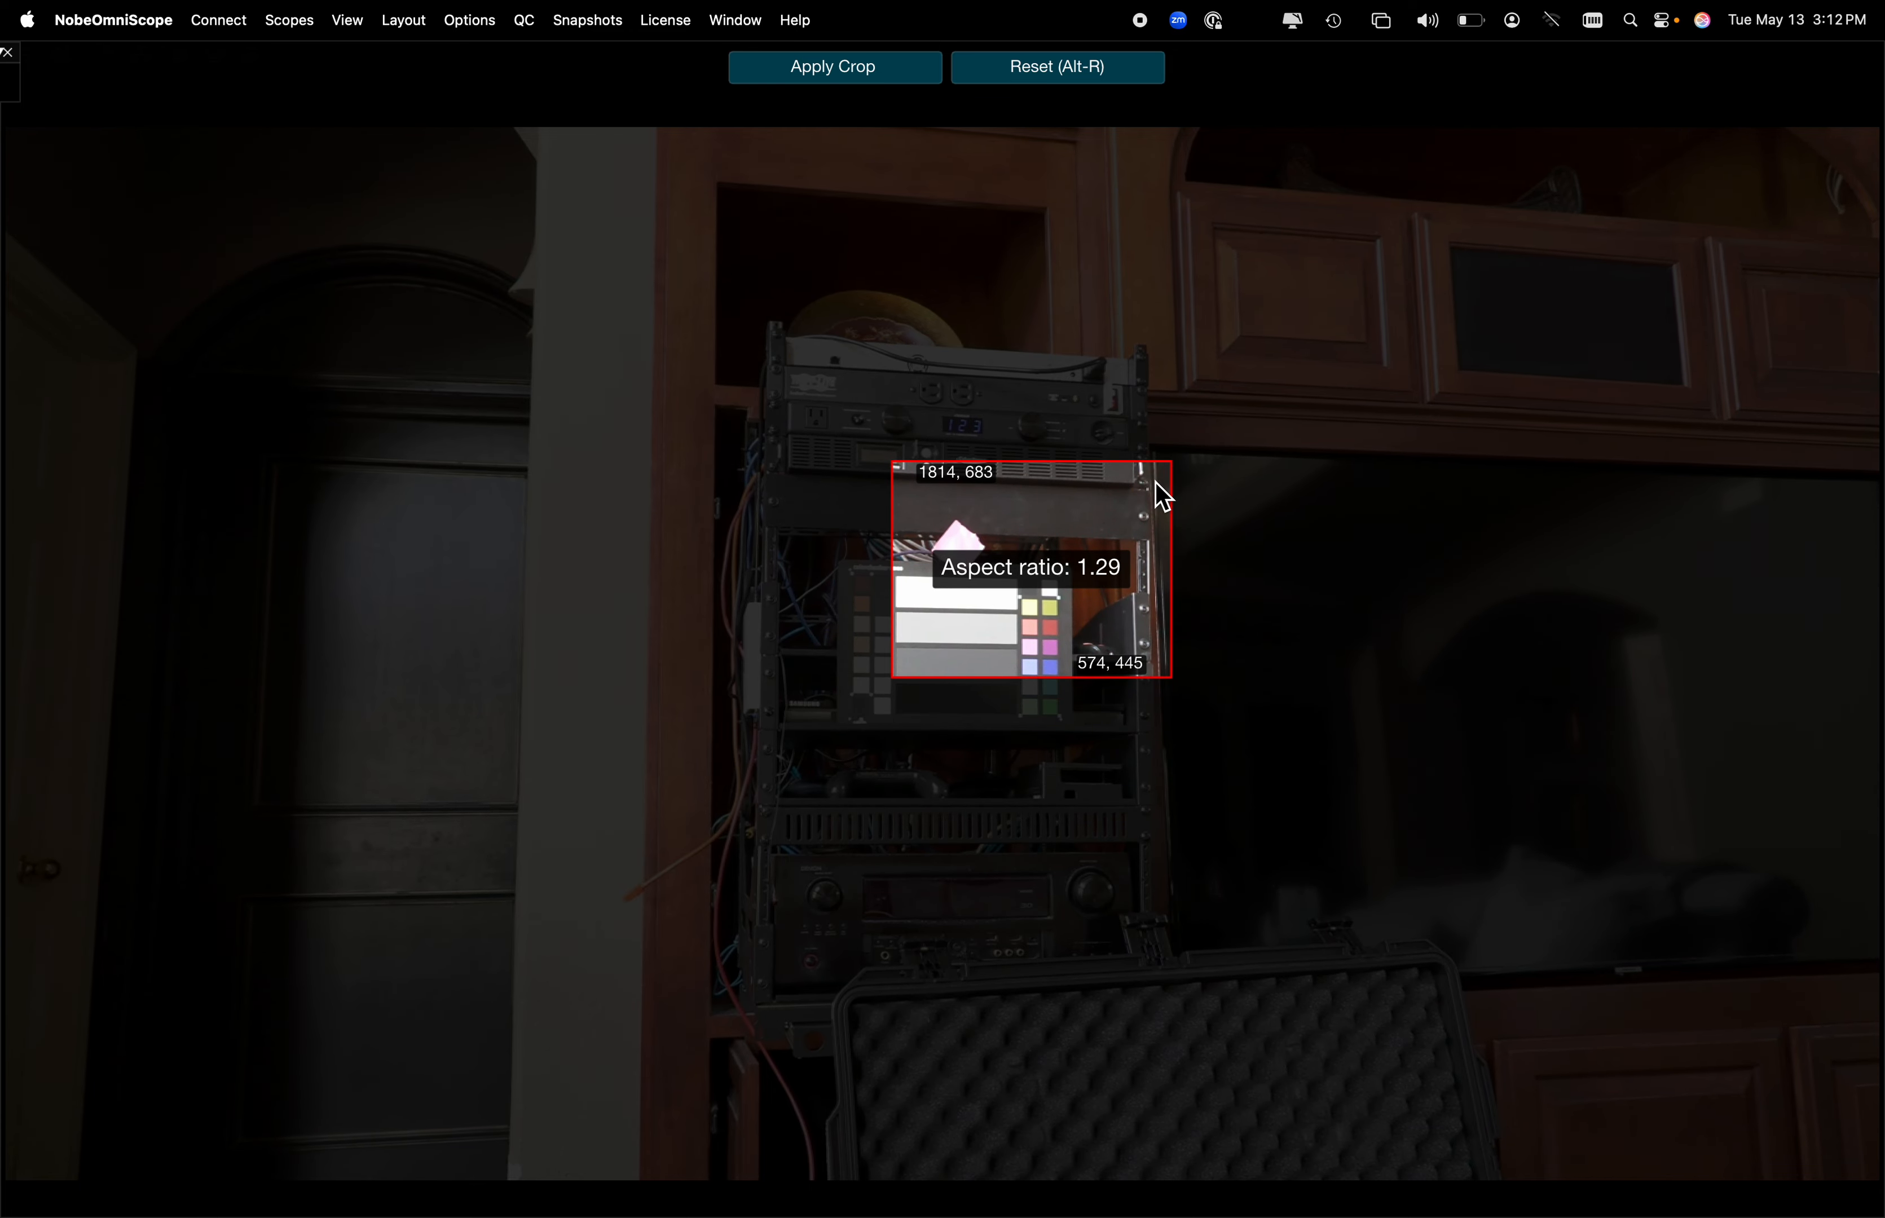
pyautogui.moveTo(1172, 475); pyautogui.dragTo(1021, 599)
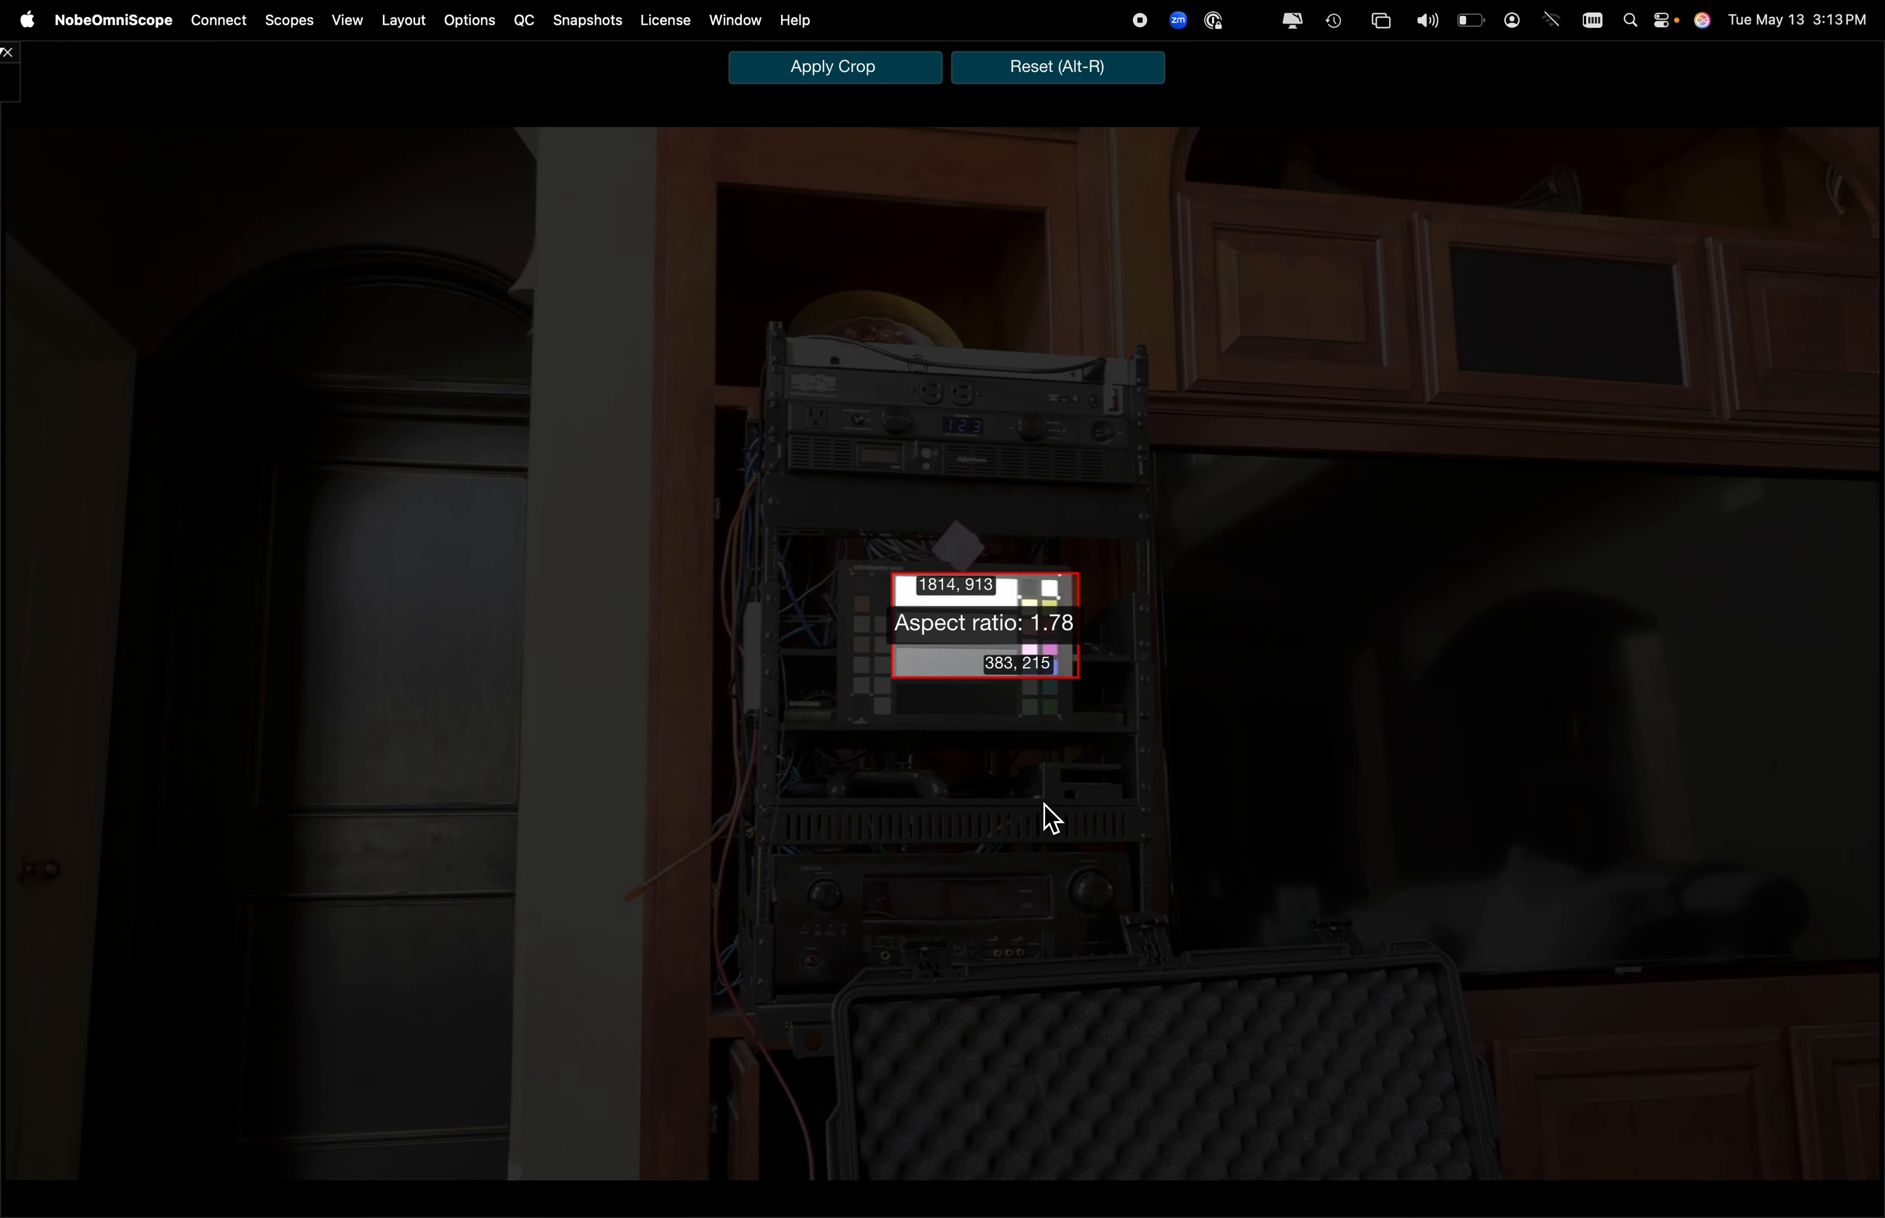
# Refit the crop region to the chart's white and gray bars, about 580 by 515 pixels, and apply the crop
pyautogui.moveTo(1082, 681); pyautogui.dragTo(1313, 939)
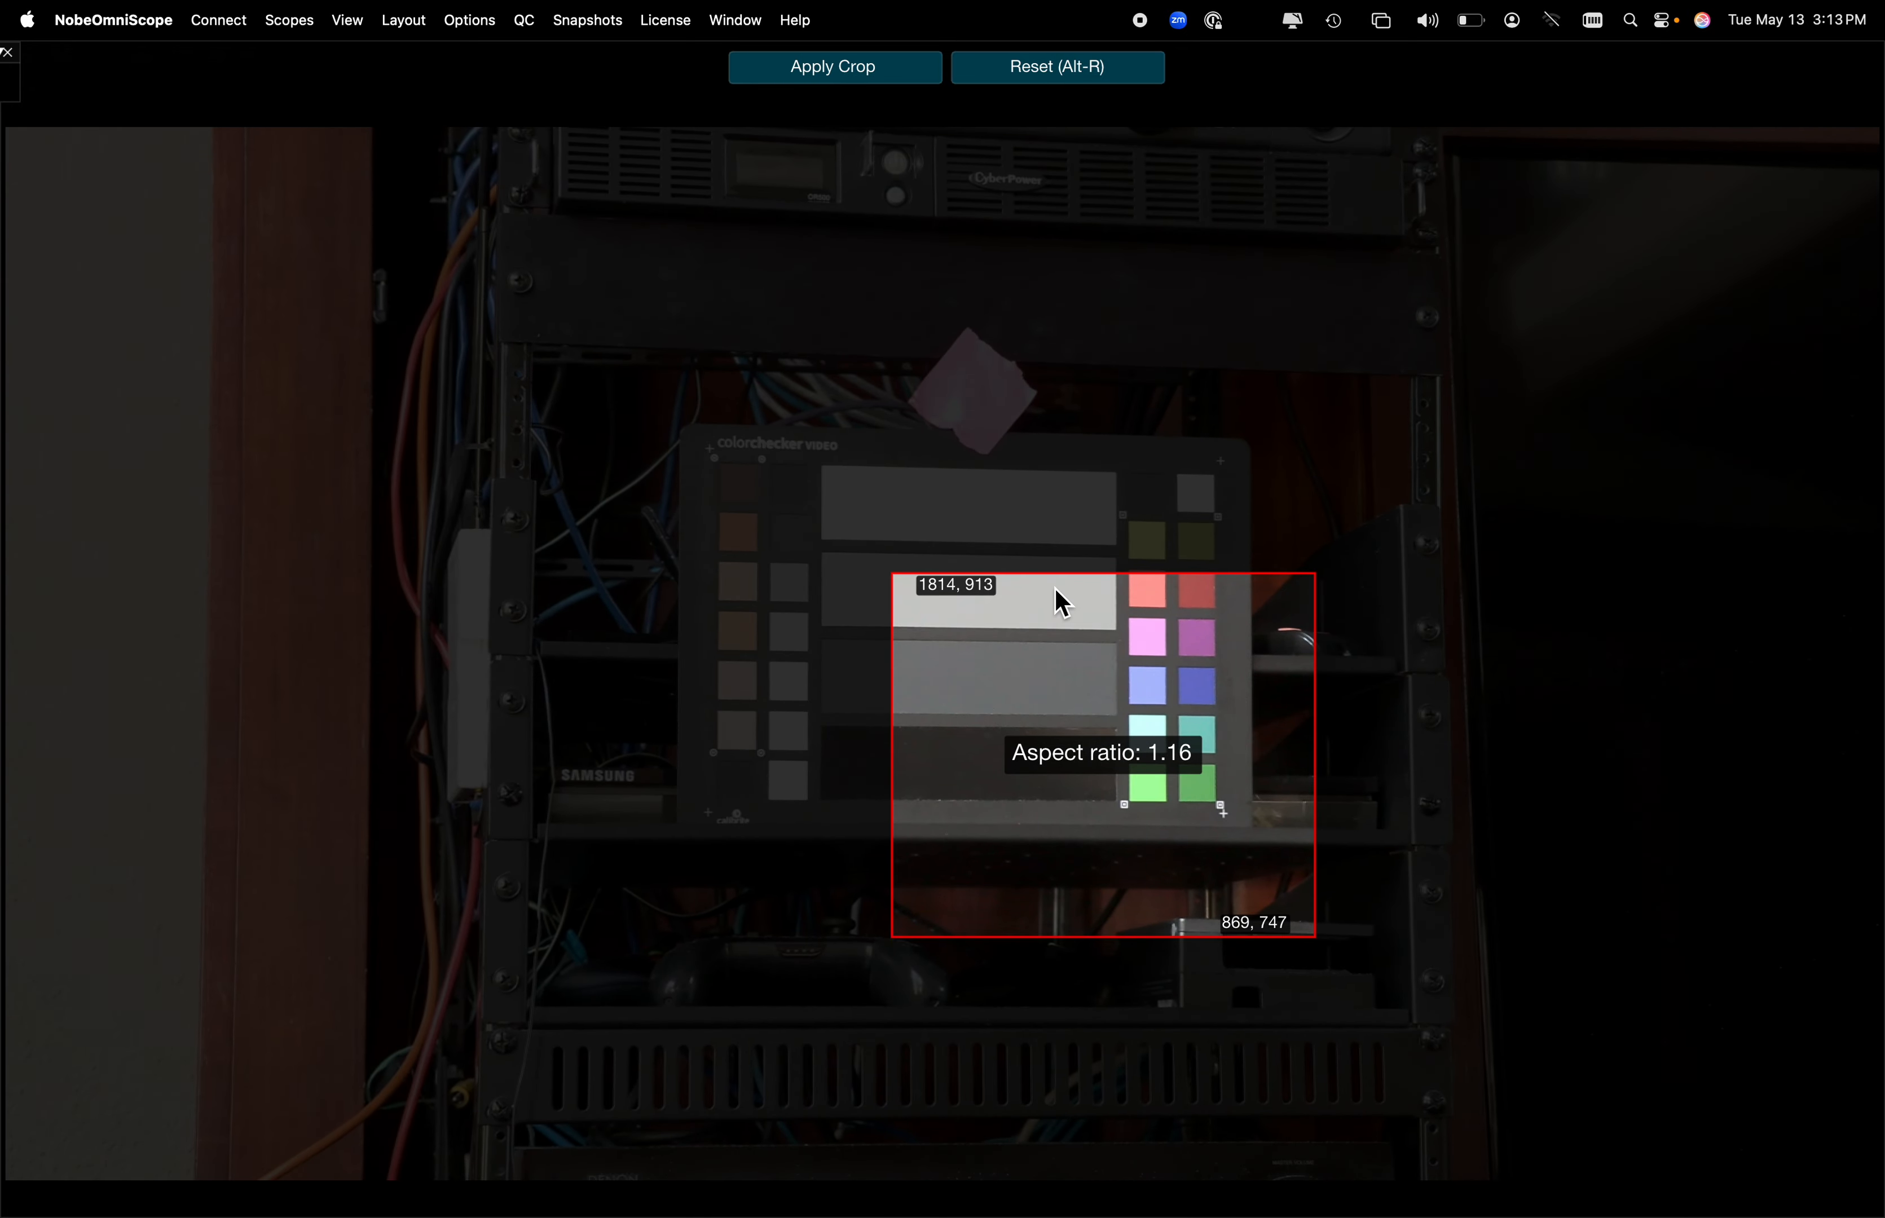
pyautogui.moveTo(1062, 586); pyautogui.dragTo(1012, 470)
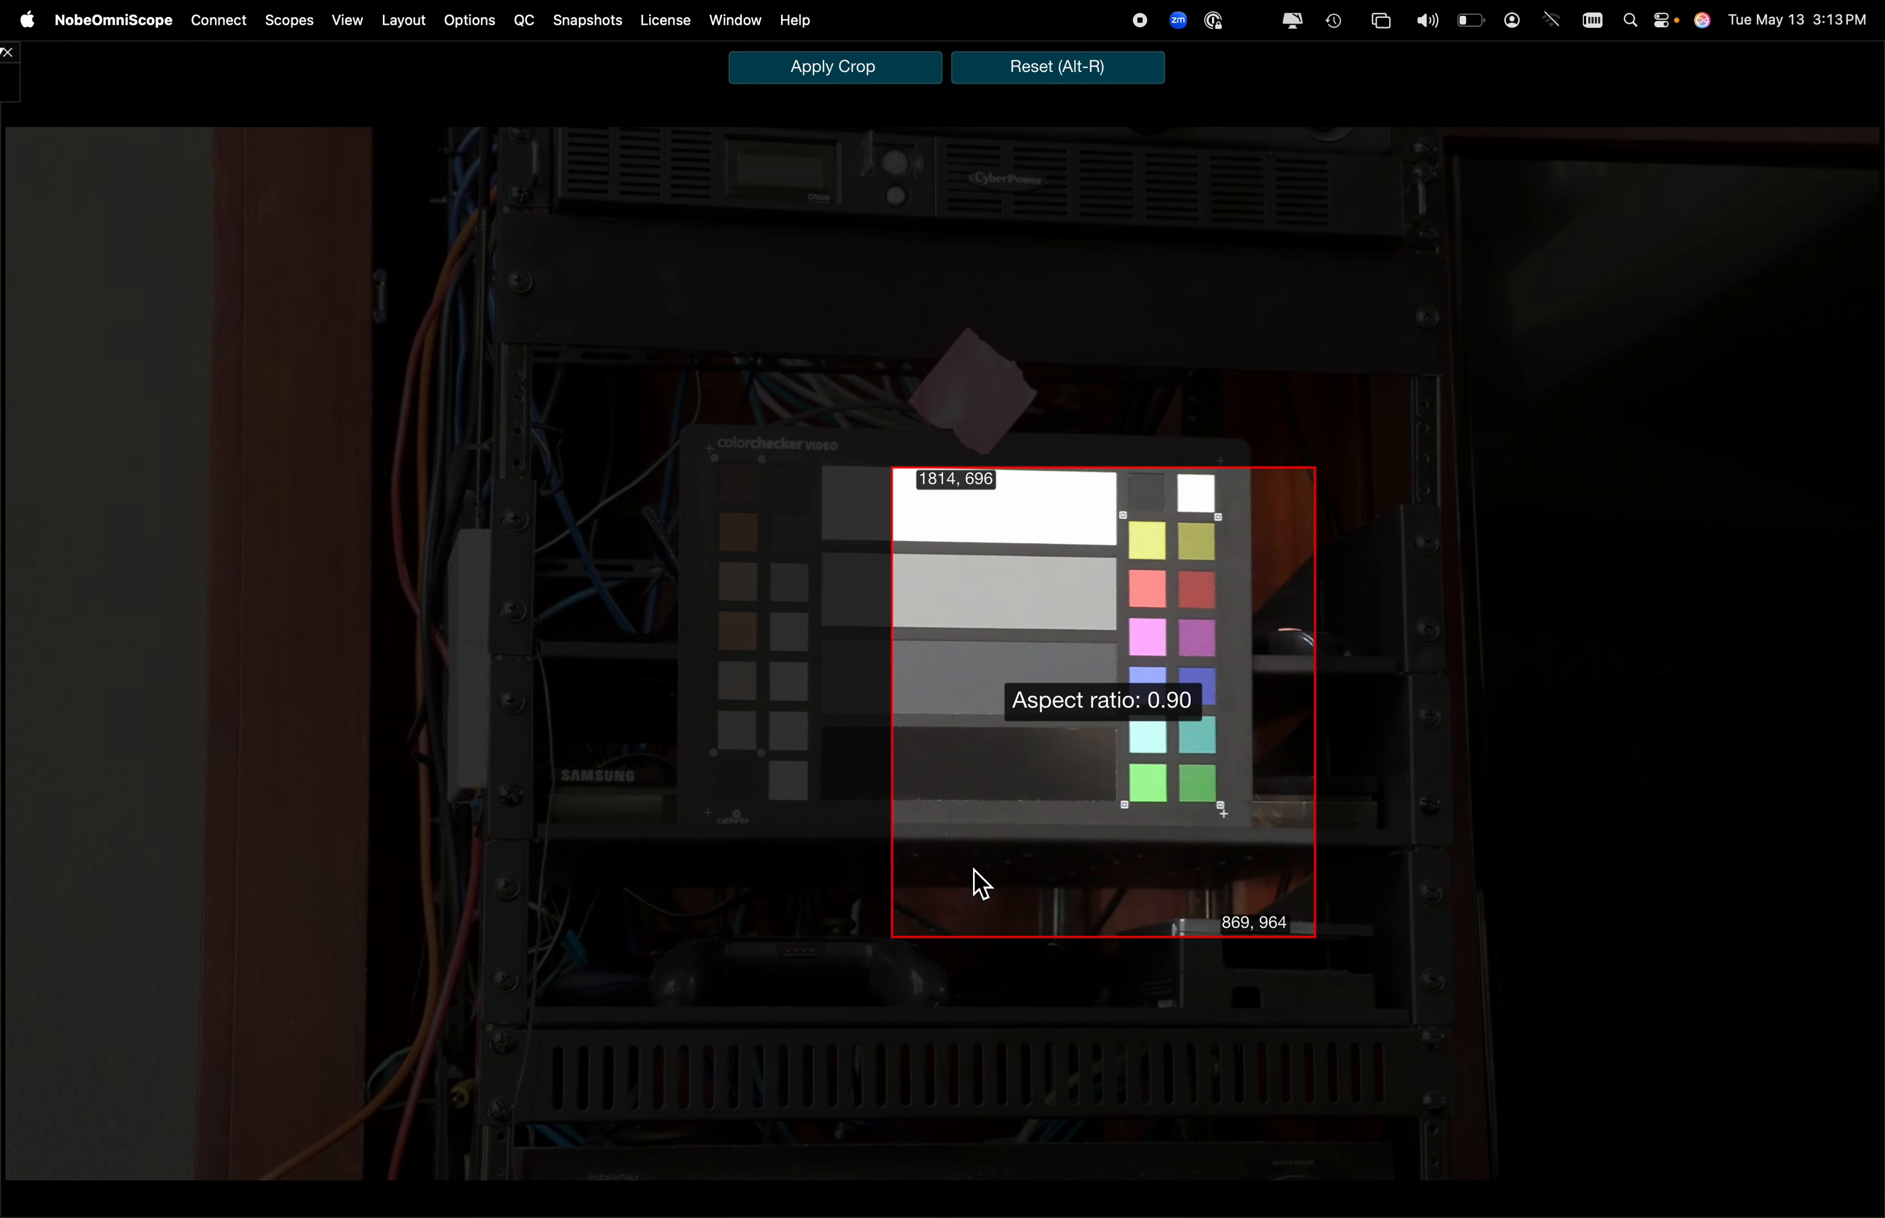
pyautogui.moveTo(894, 934); pyautogui.dragTo(833, 714)
pyautogui.moveTo(1312, 723); pyautogui.dragTo(1107, 719)
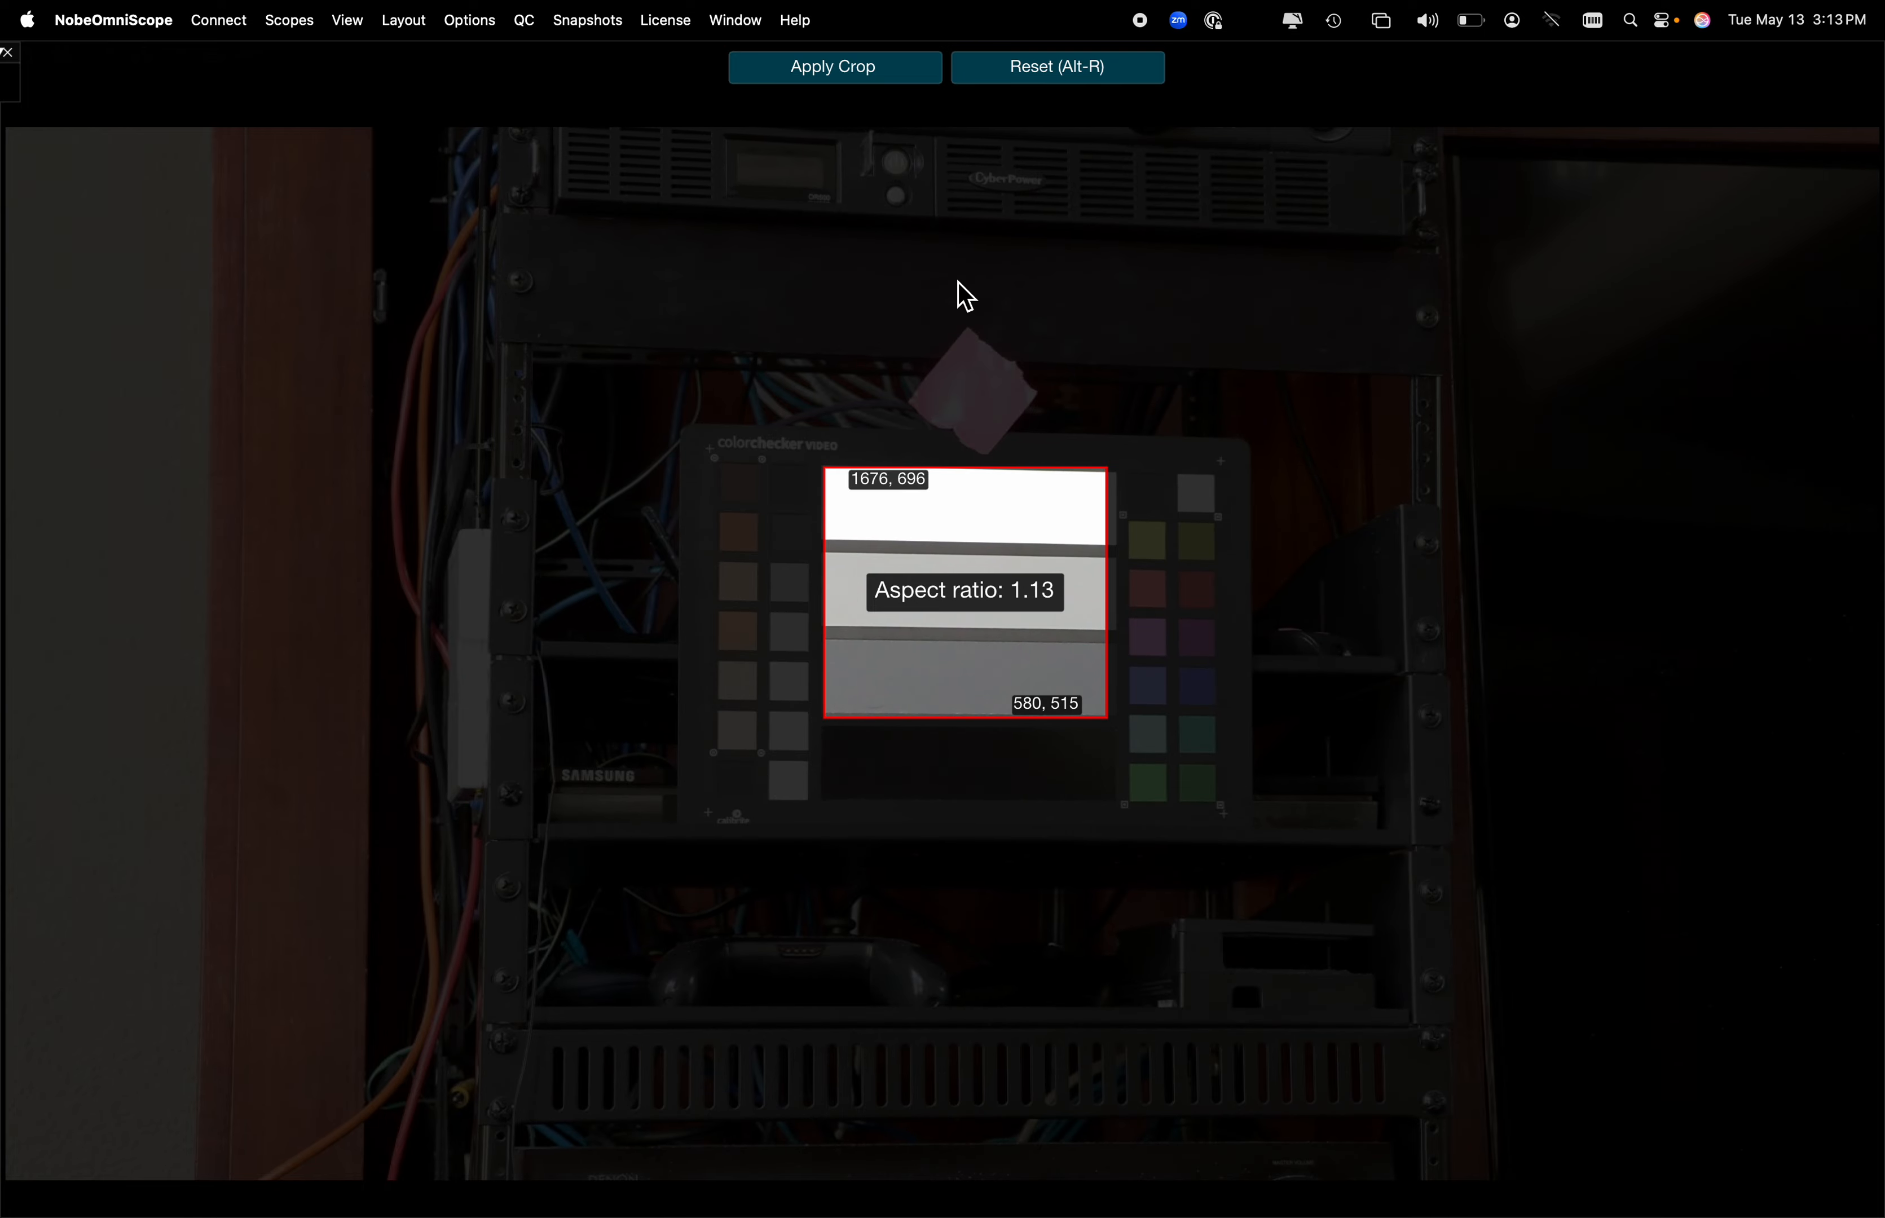
pyautogui.click(856, 82)
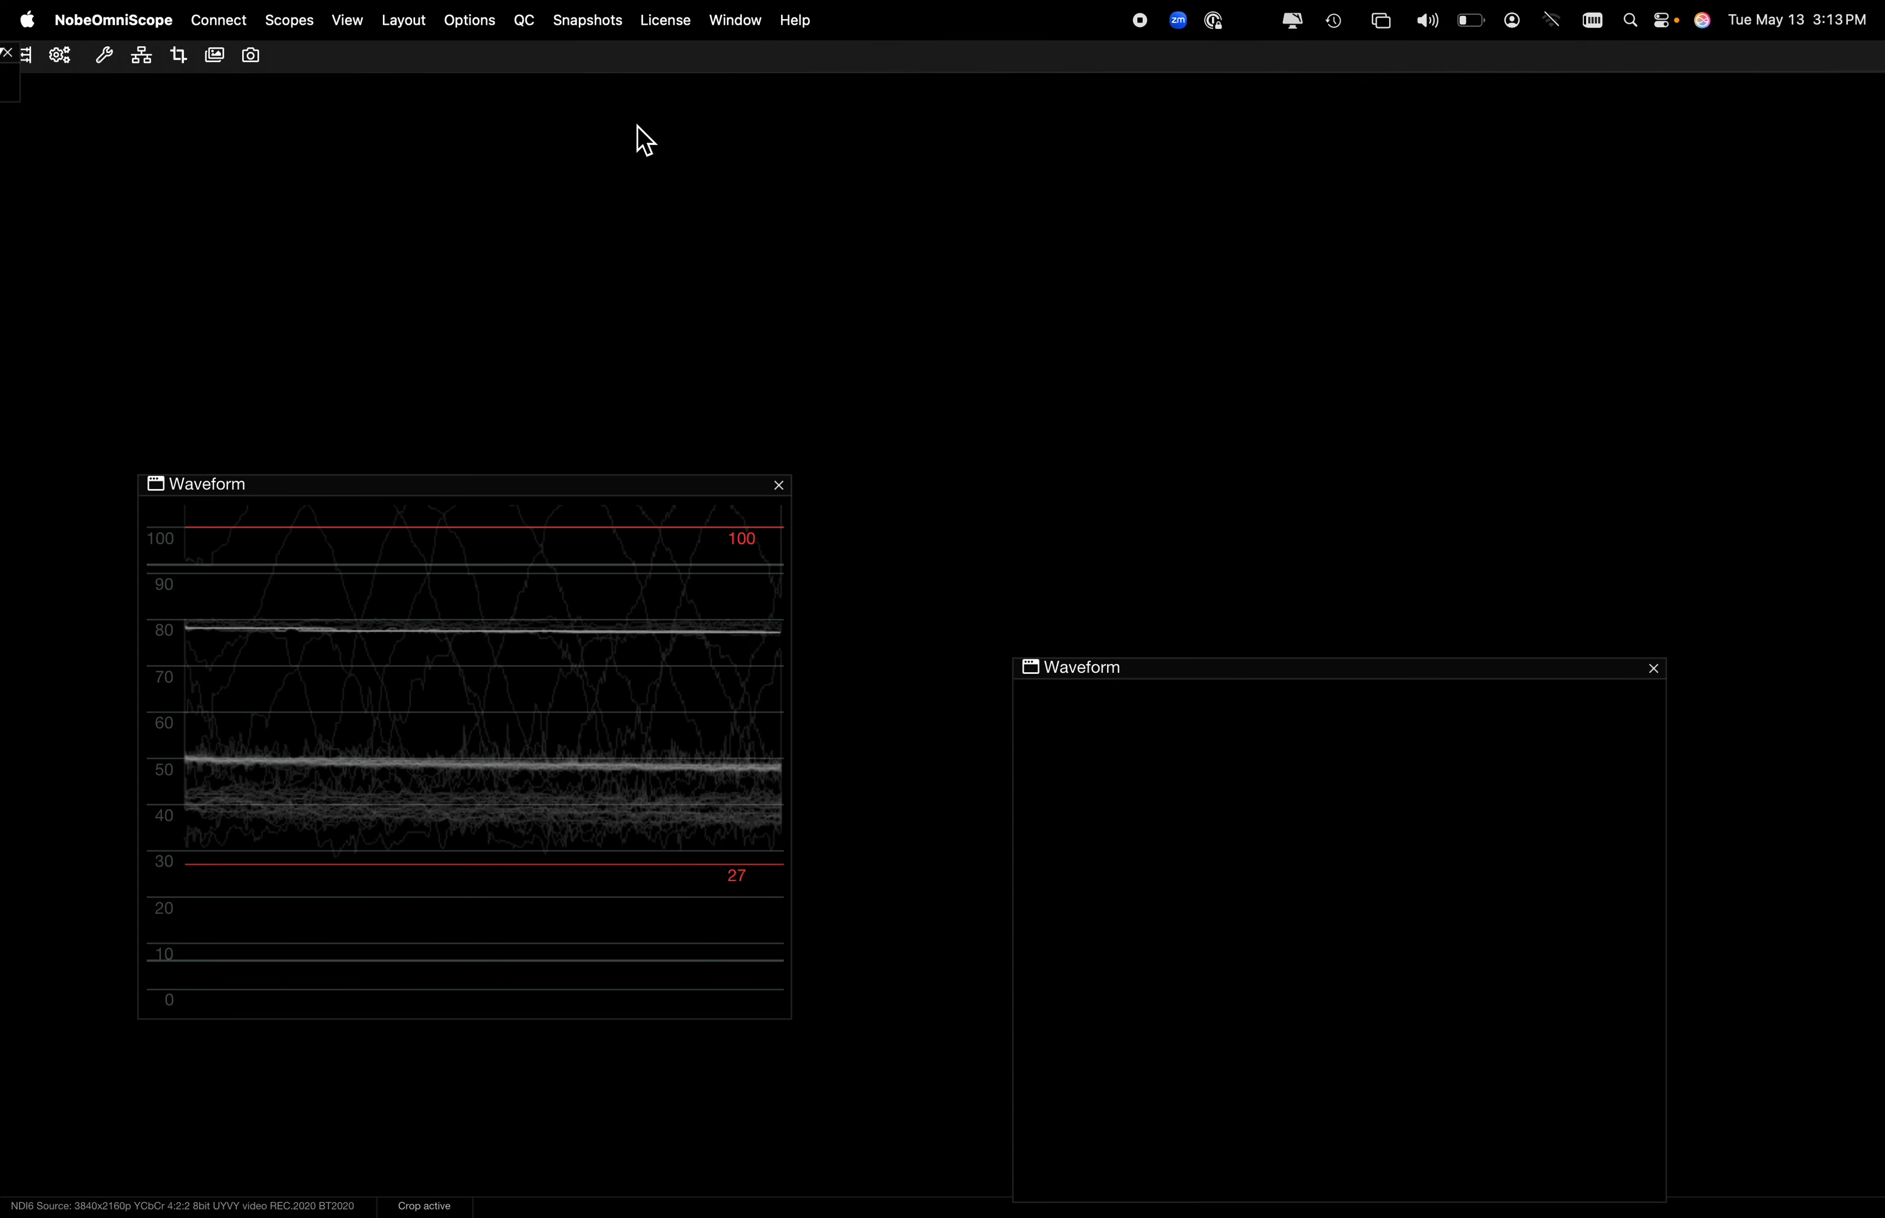
# Shrink the NobeOmniScope window around its active waveform to uncover the camera page, and try to close the empty second waveform
pyautogui.click(59, 56)
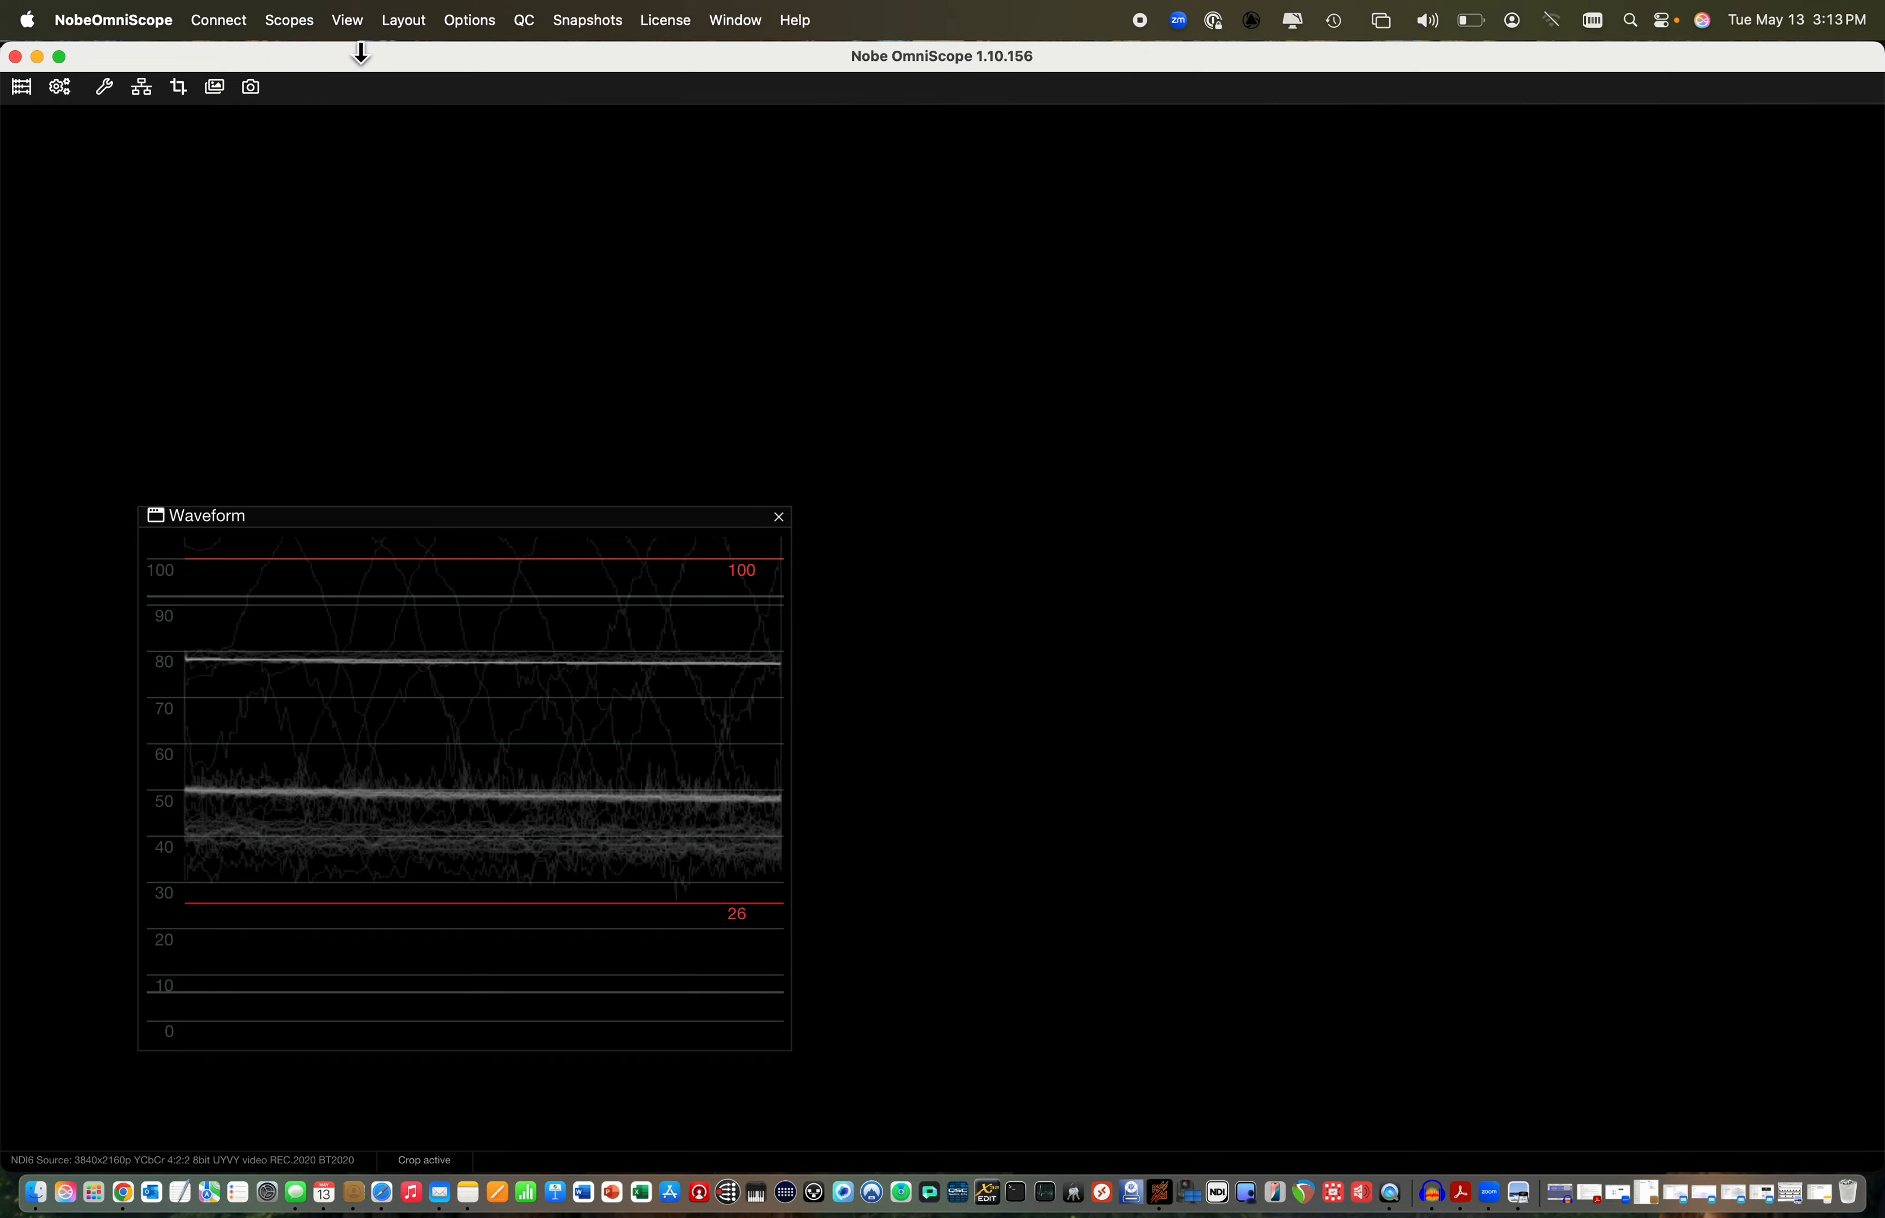
pyautogui.moveTo(362, 55); pyautogui.dragTo(349, 370)
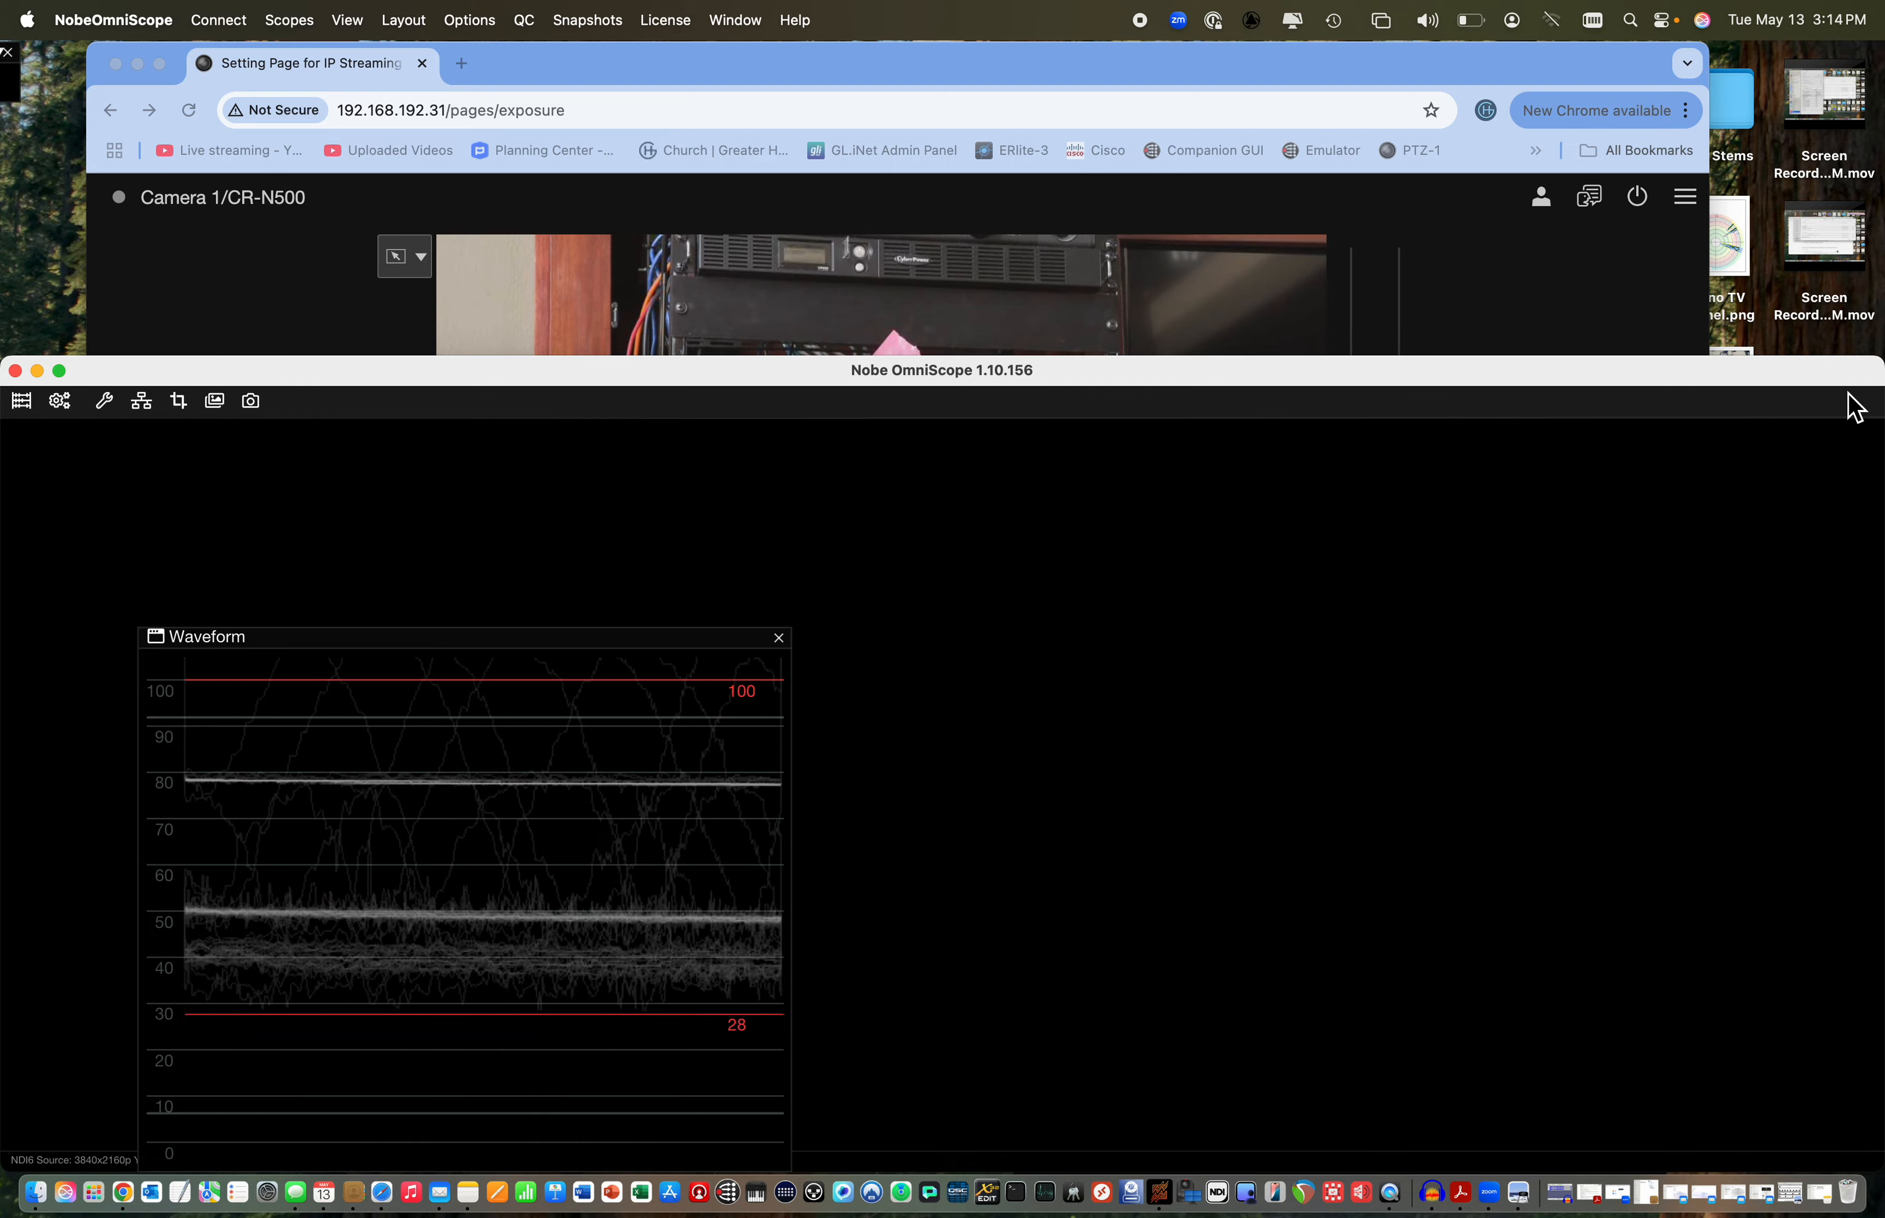
pyautogui.moveTo(1875, 372); pyautogui.dragTo(842, 578)
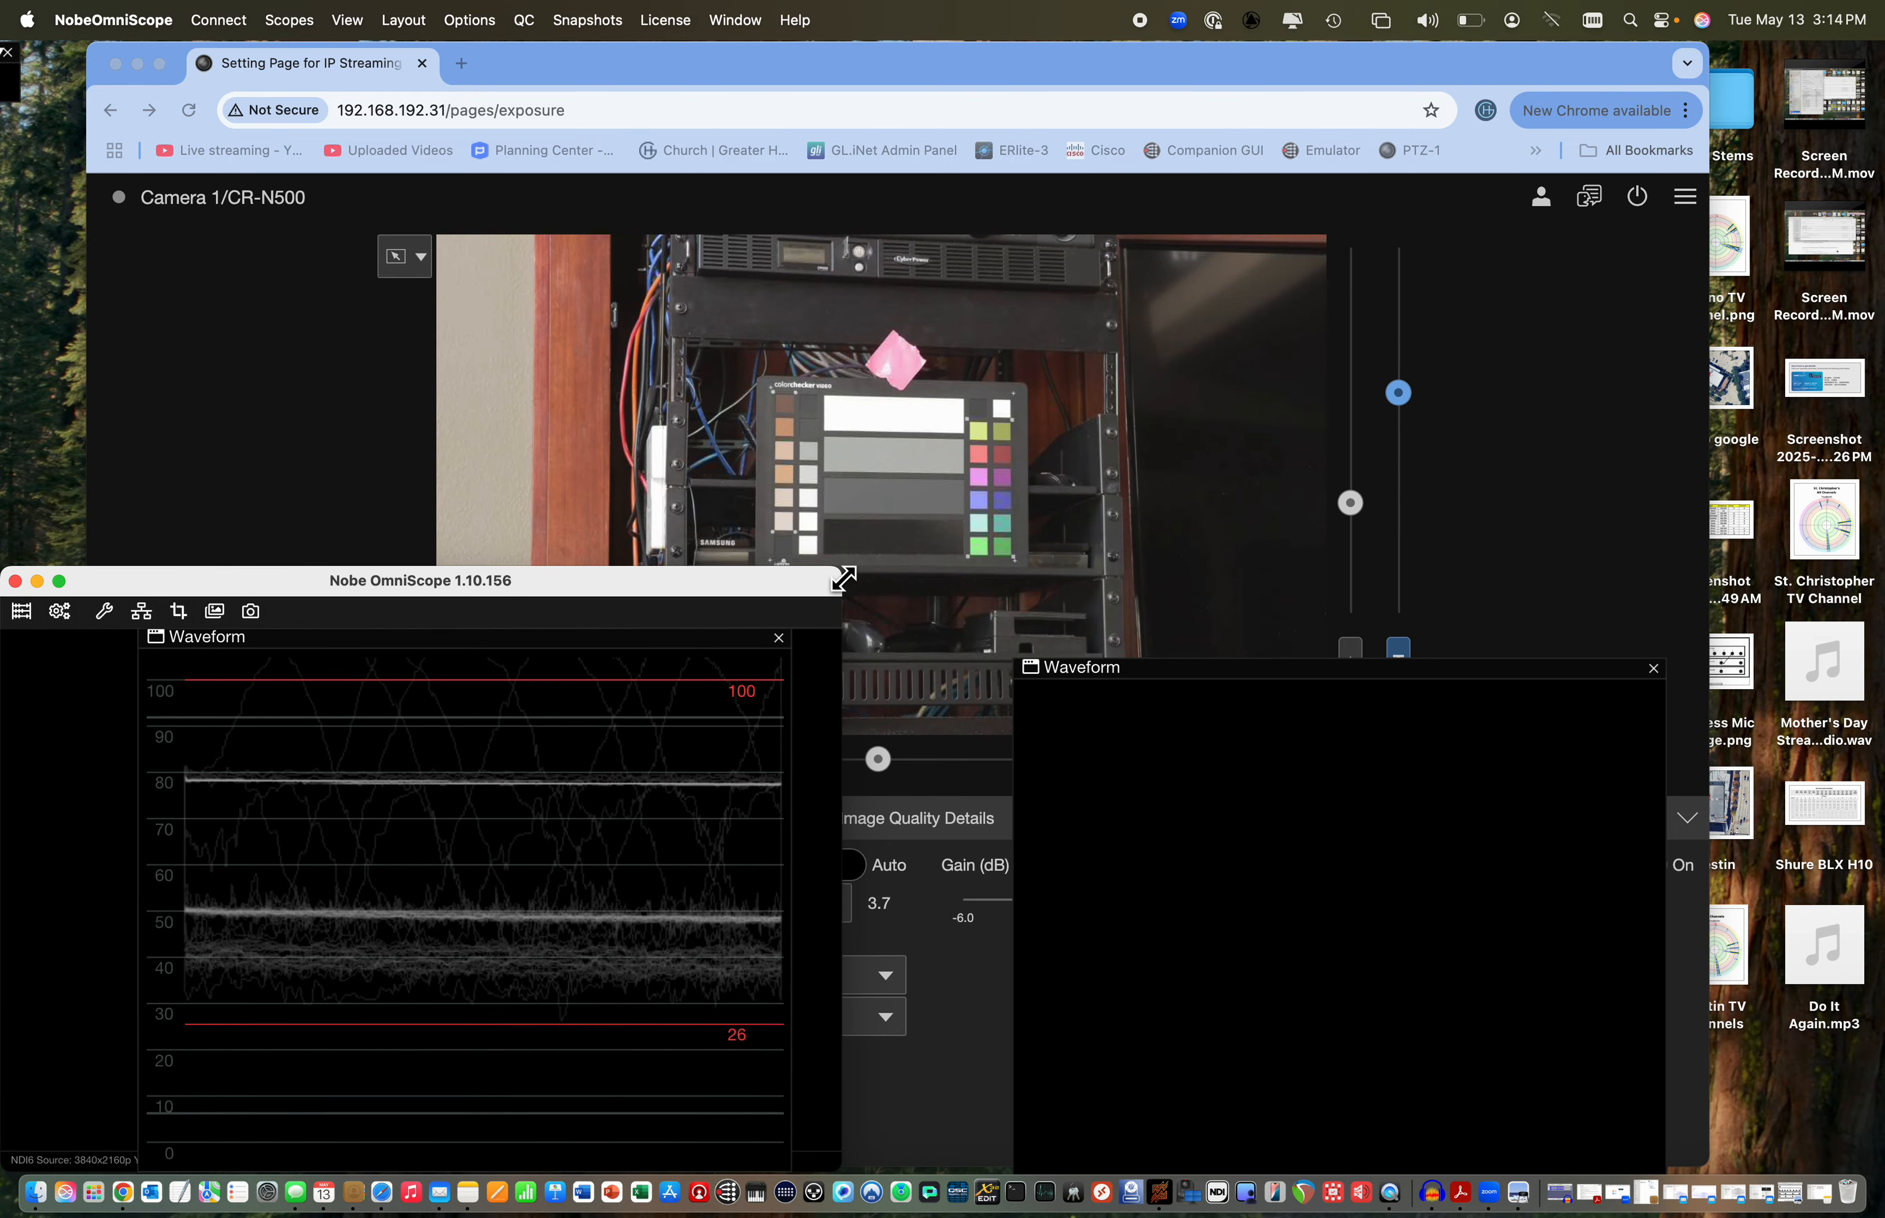
pyautogui.click(1654, 671)
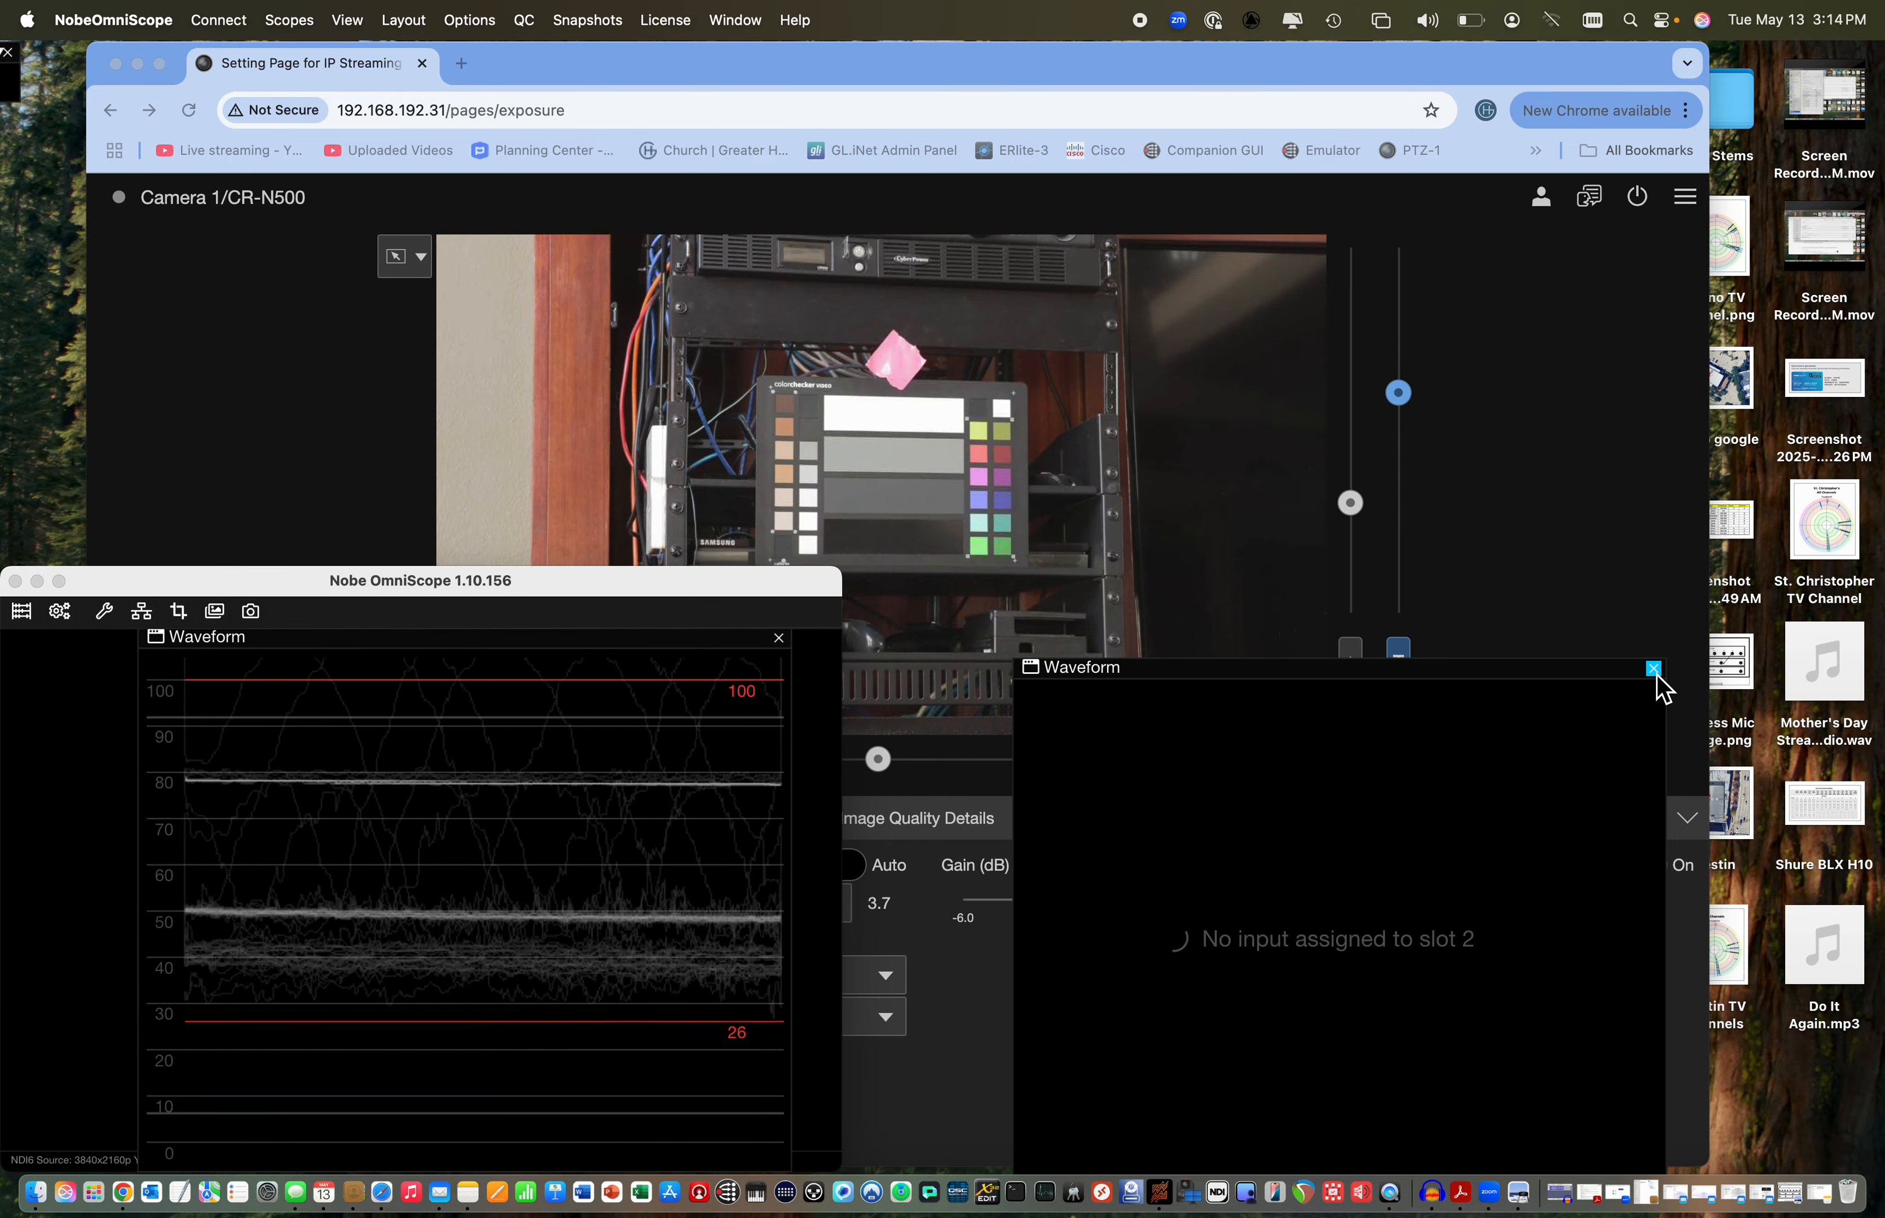
# Switch to Chrome, then narrow and reposition the camera page window so the active waveform shows beside it
pyautogui.click(1483, 431)
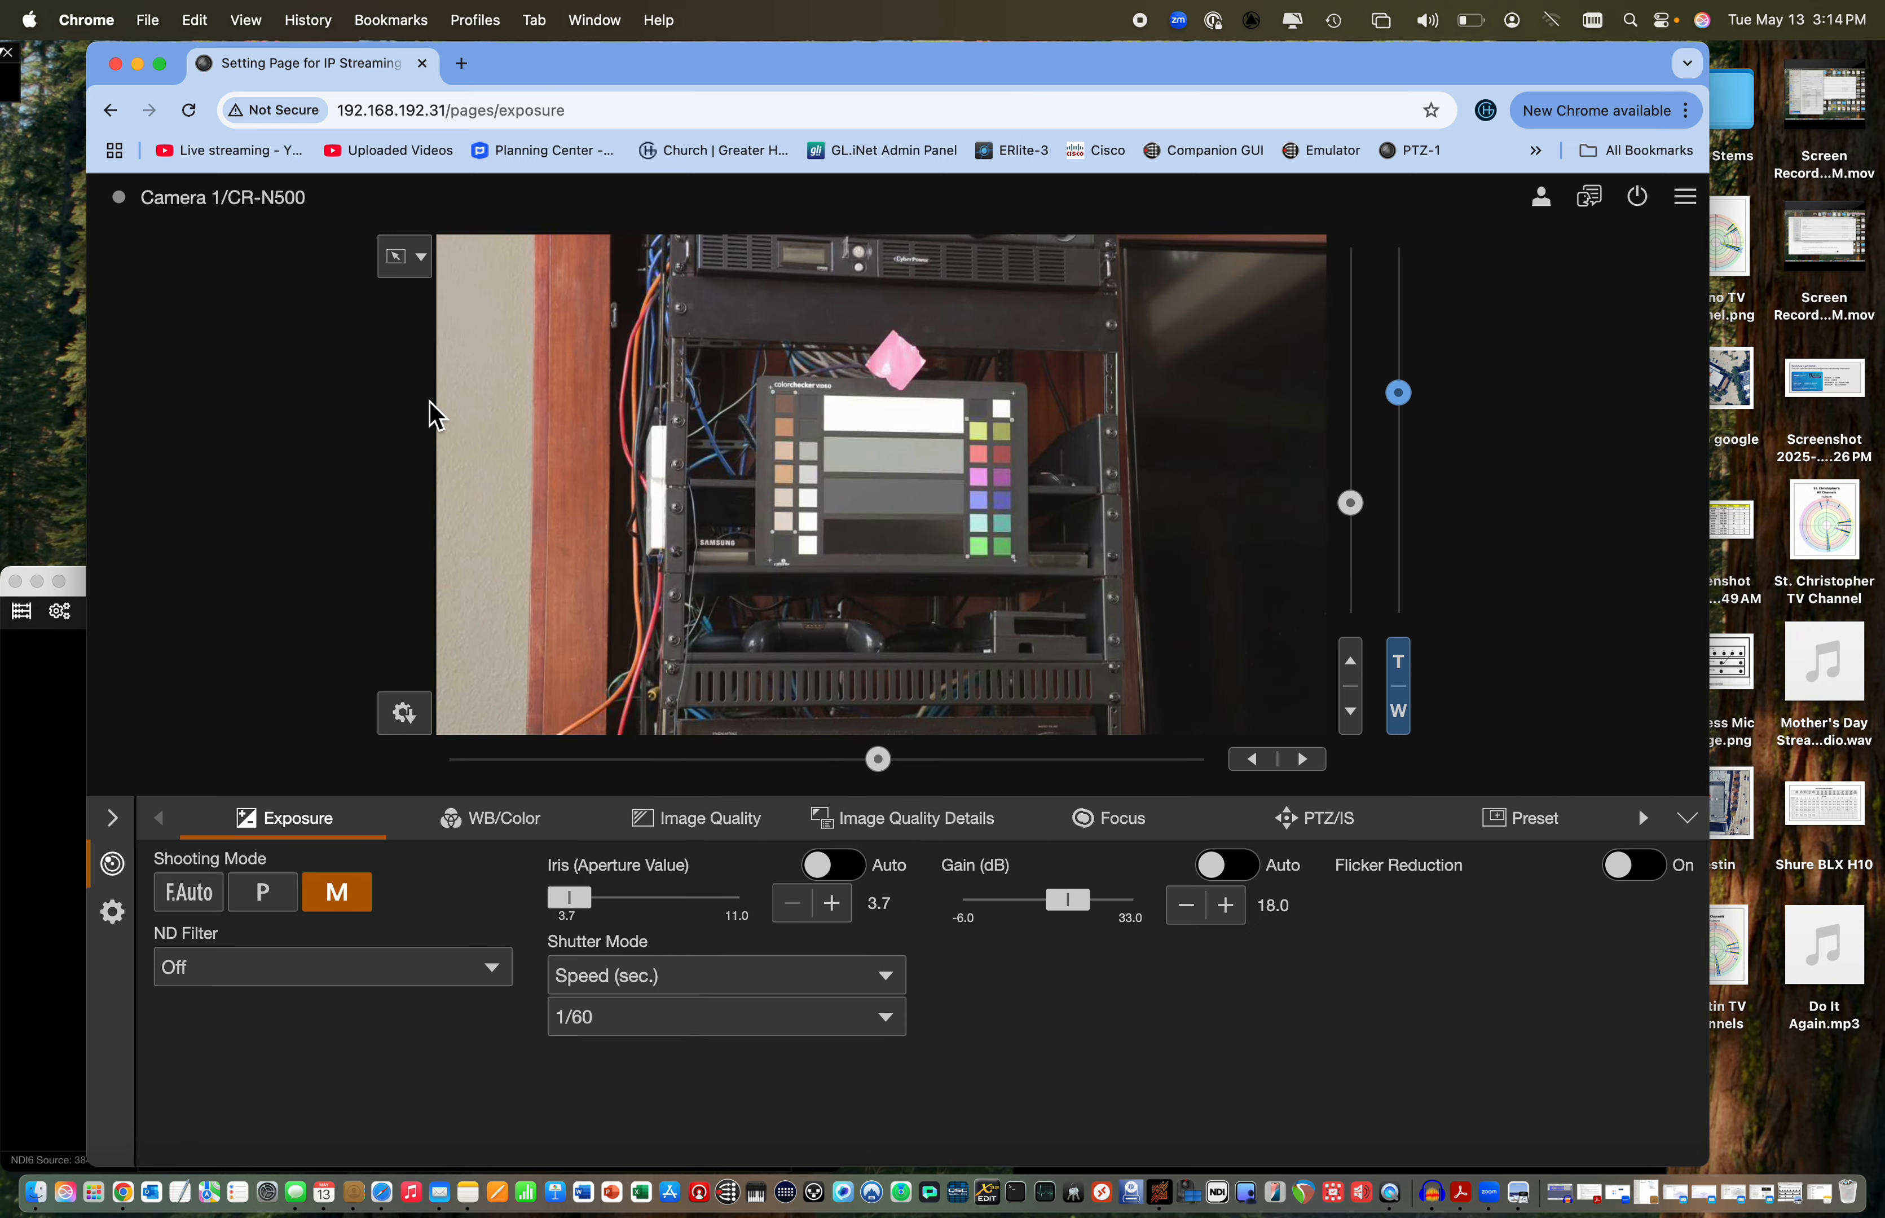
pyautogui.moveTo(86, 371); pyautogui.dragTo(832, 389)
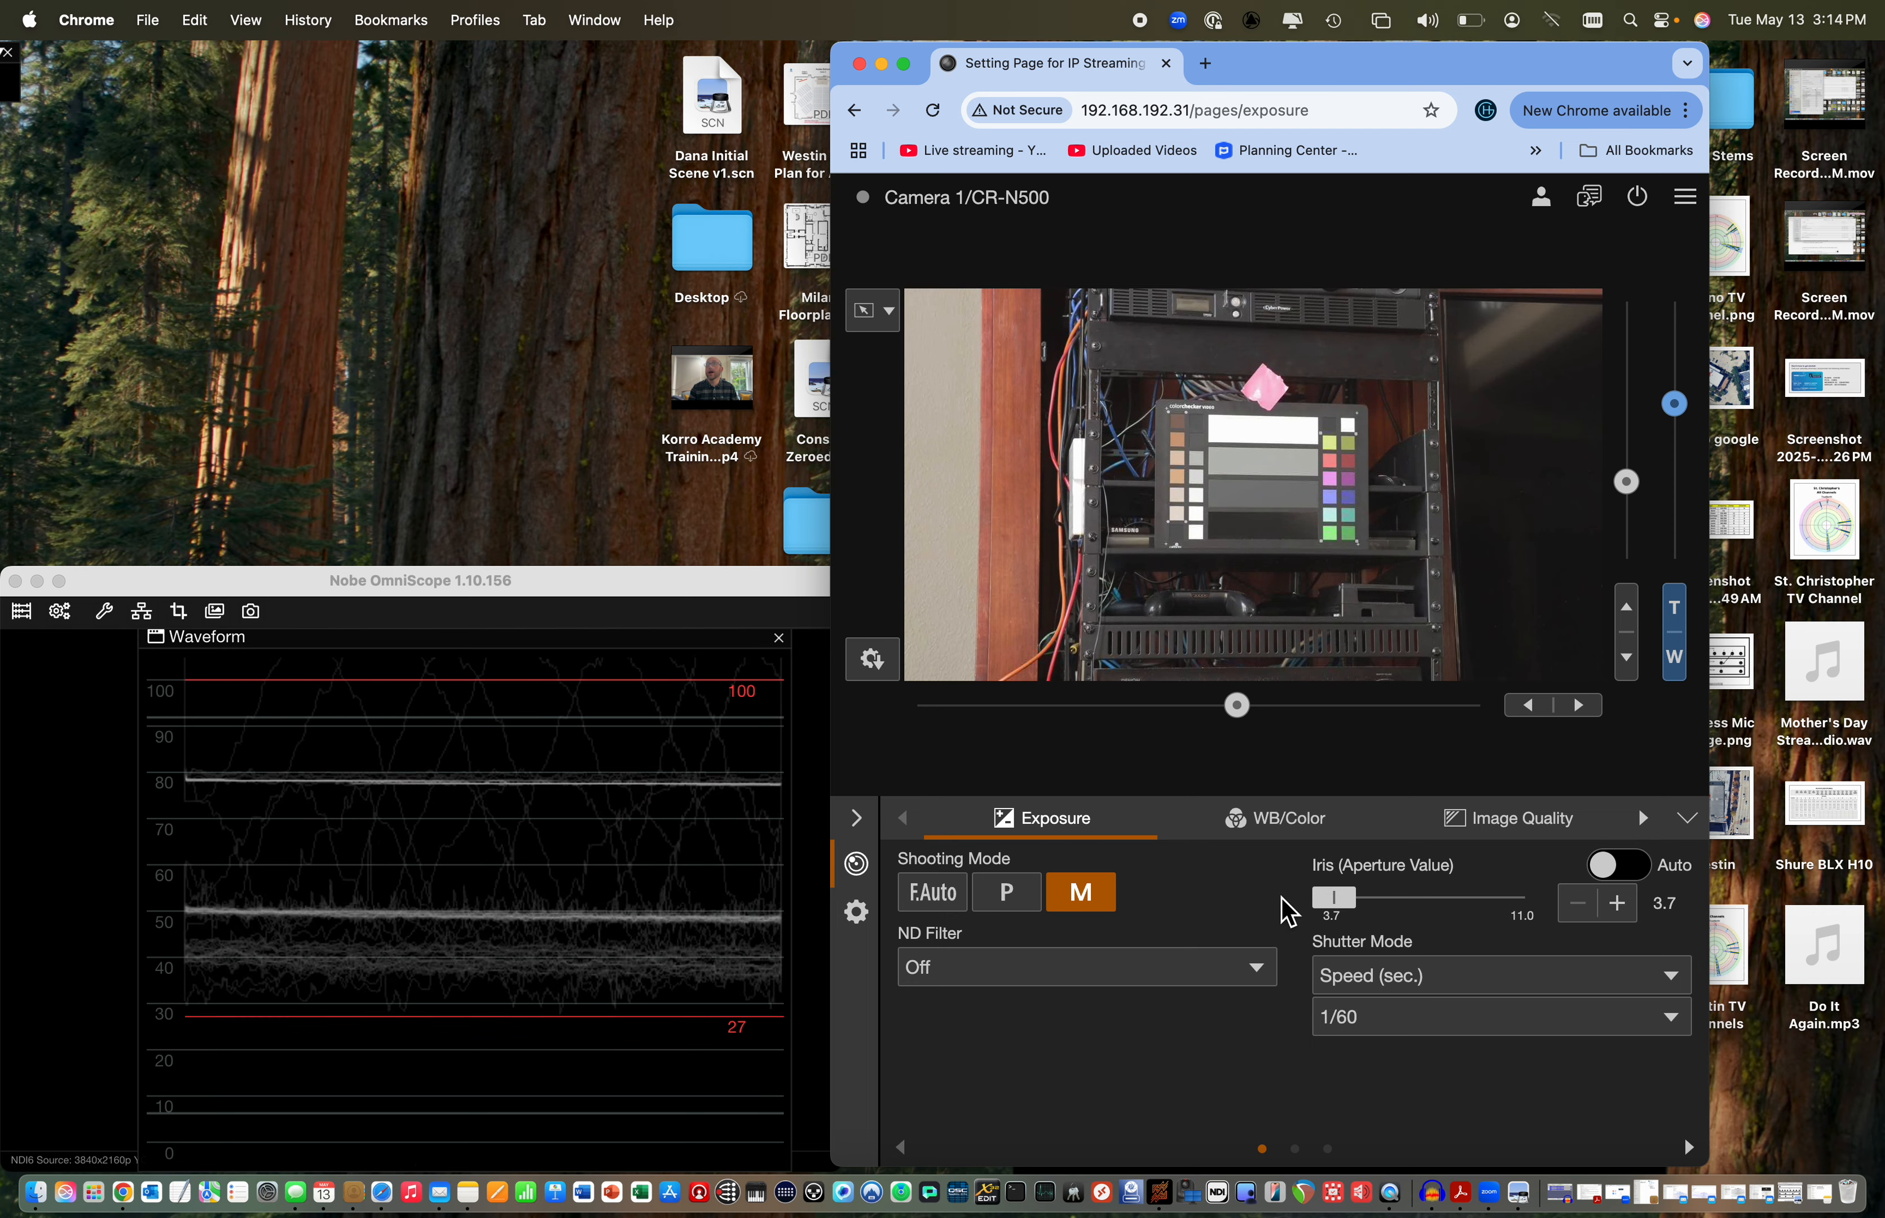
pyautogui.moveTo(1338, 73); pyautogui.dragTo(1230, 59)
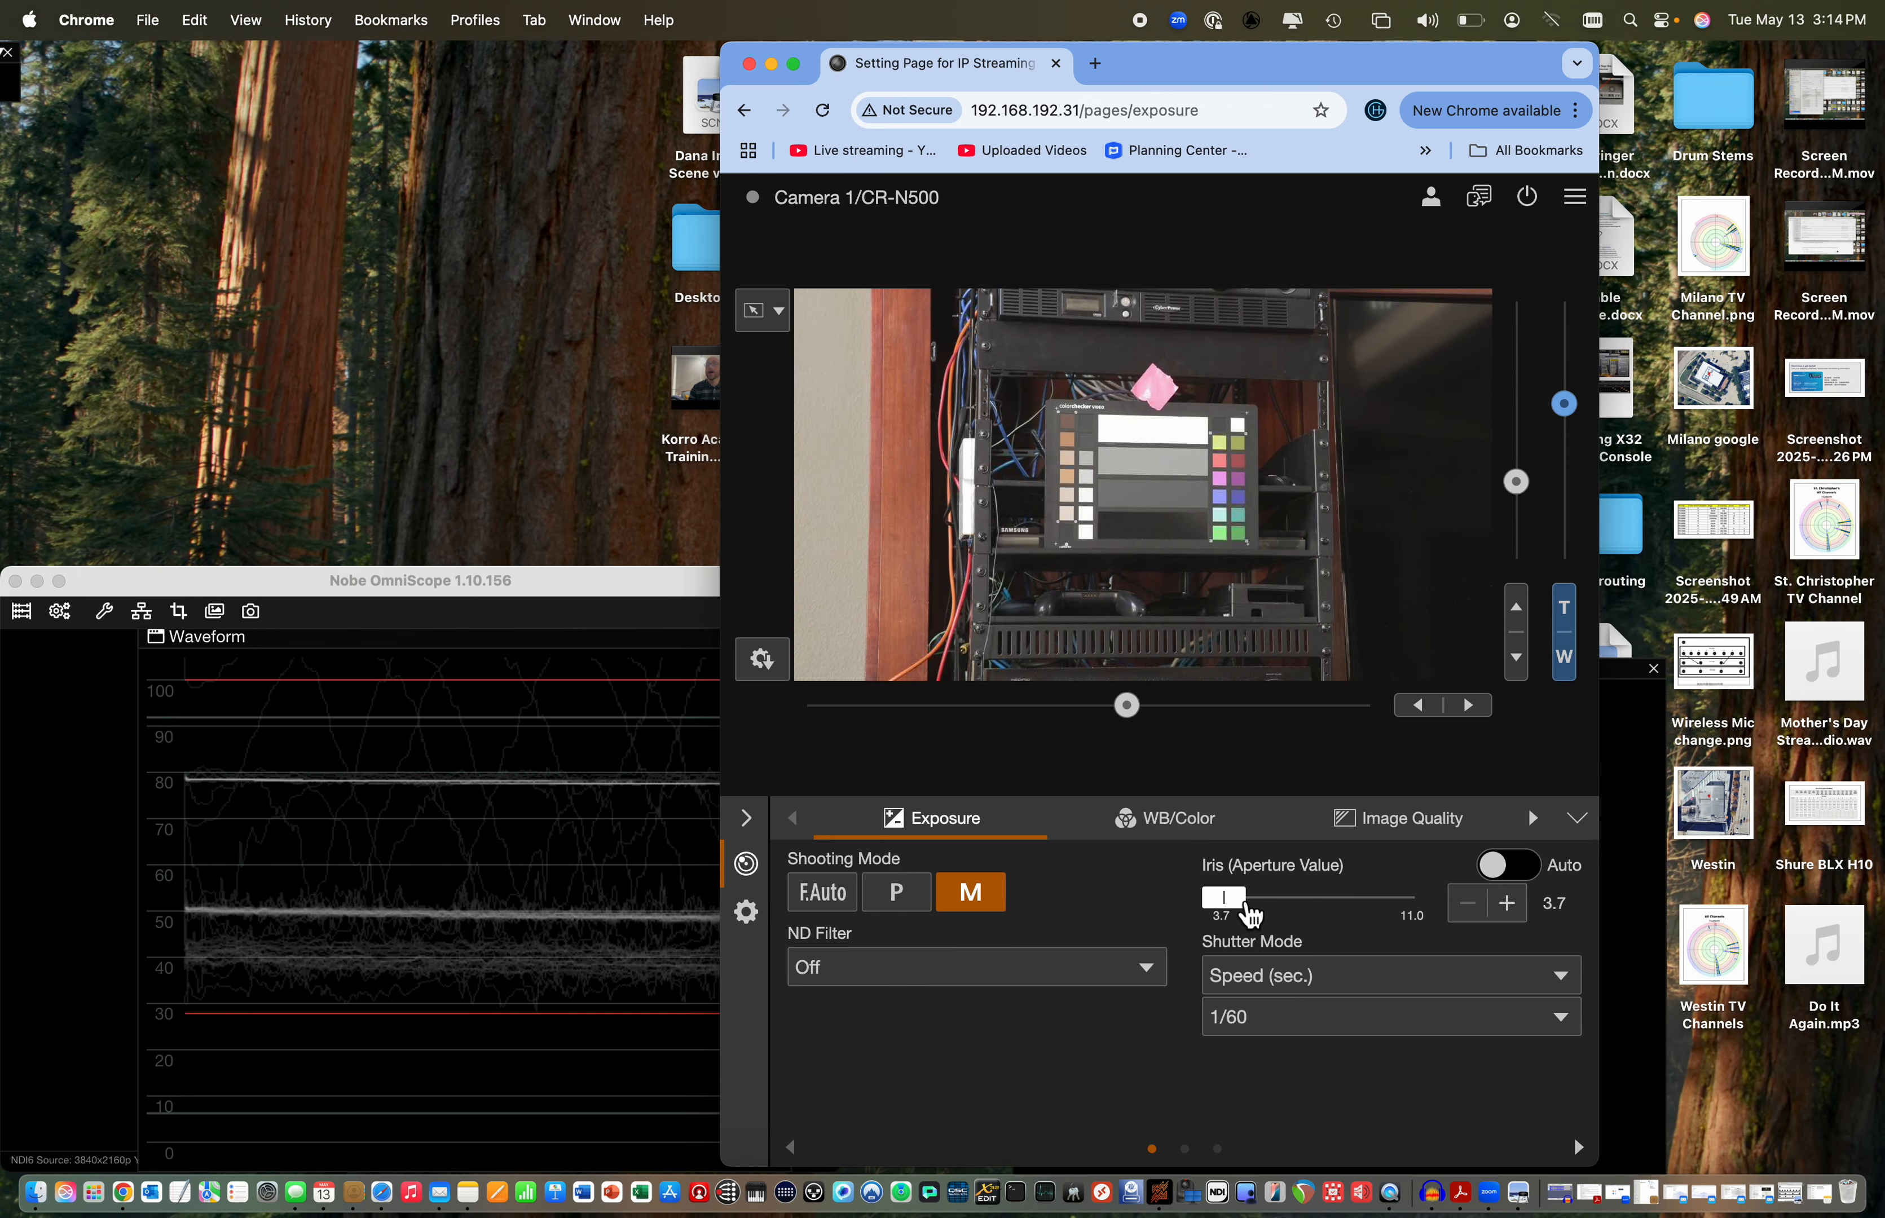
# Try iris aperture values of 7.3, 3.7 and 4.5 while comparing the gray bars on the waveform
pyautogui.moveTo(1240, 903)
pyautogui.mouseDown()
pyautogui.moveTo(1283, 911)
pyautogui.moveTo(1230, 915)
pyautogui.mouseUp()
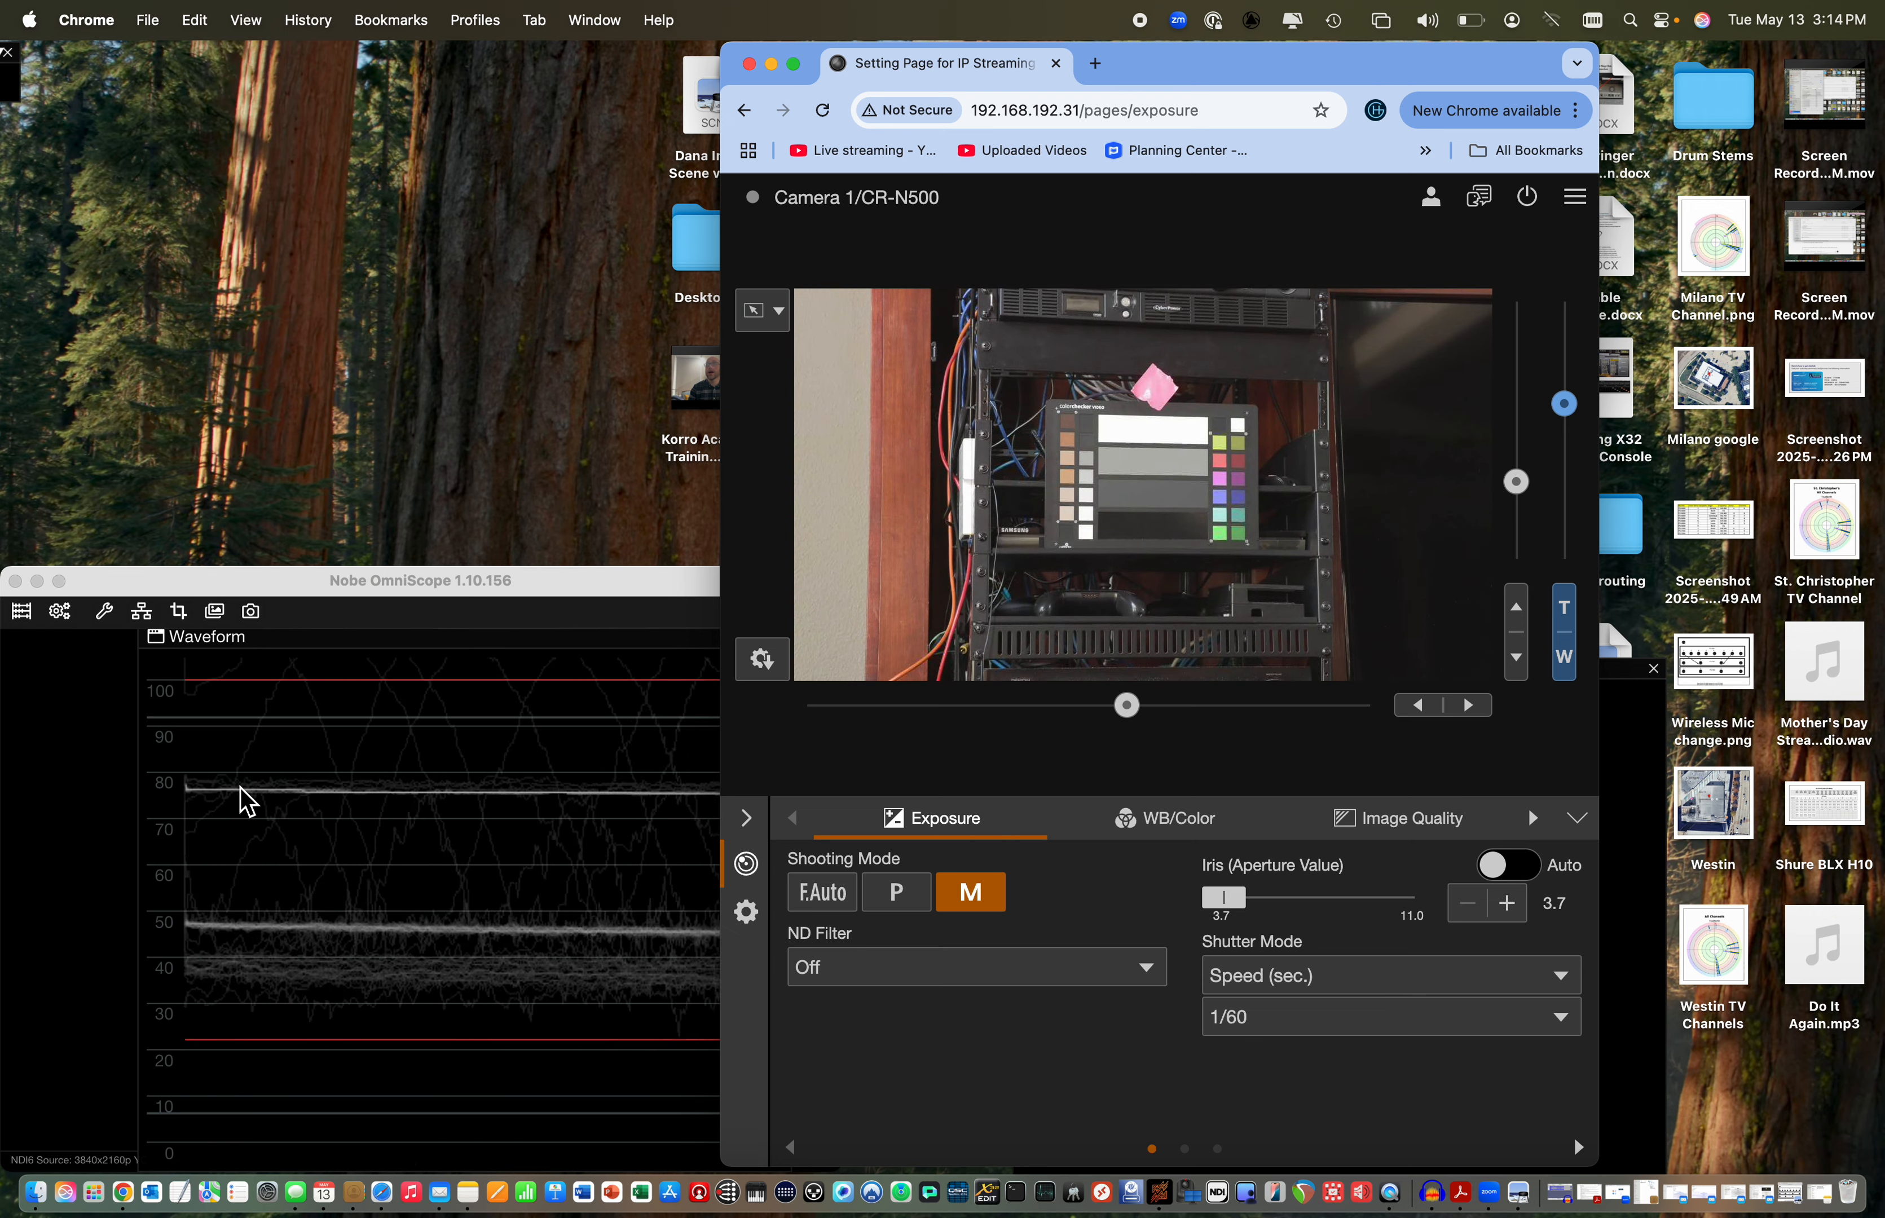
pyautogui.moveTo(1246, 917); pyautogui.dragTo(1355, 917)
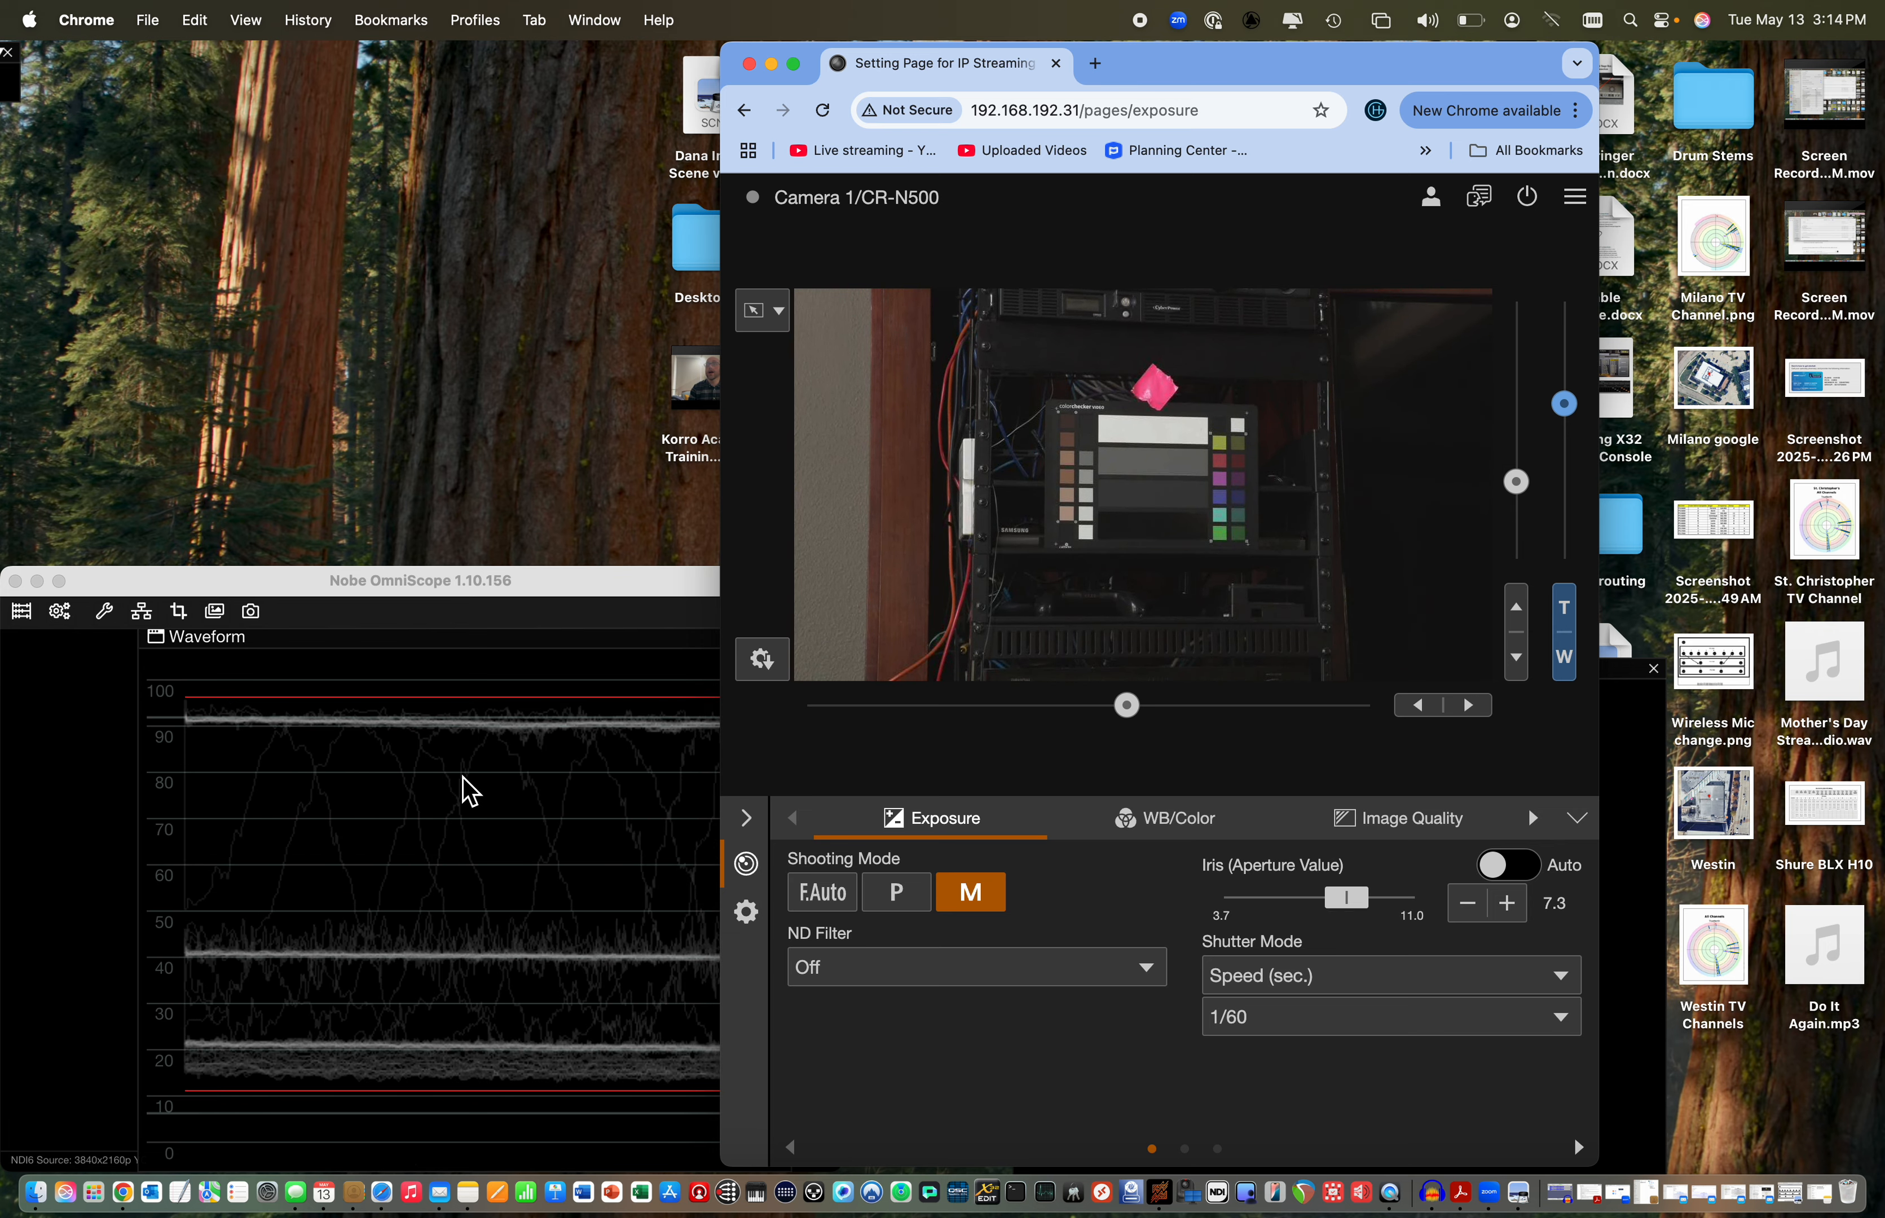
pyautogui.moveTo(1359, 916); pyautogui.dragTo(1204, 915)
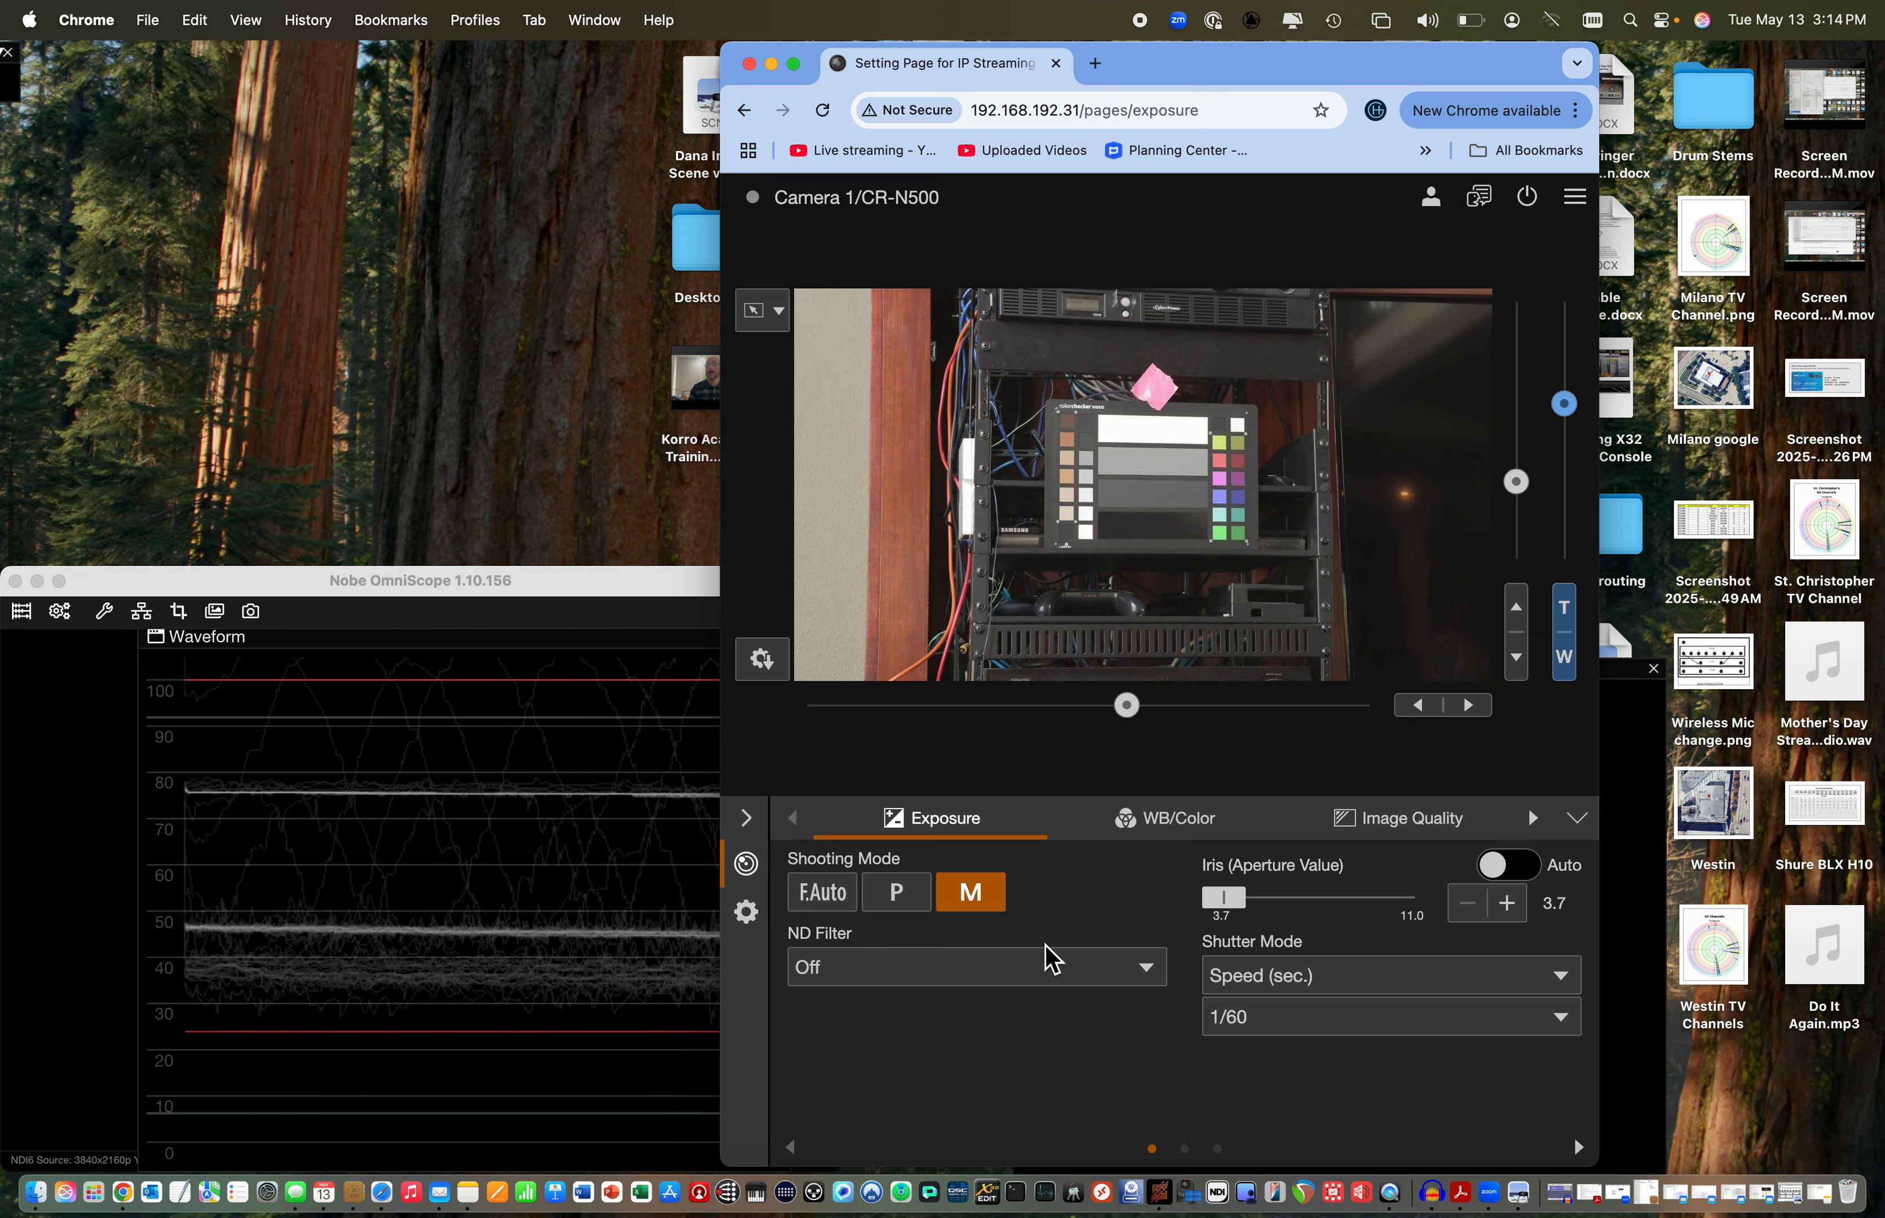
pyautogui.moveTo(1226, 911); pyautogui.dragTo(1279, 922)
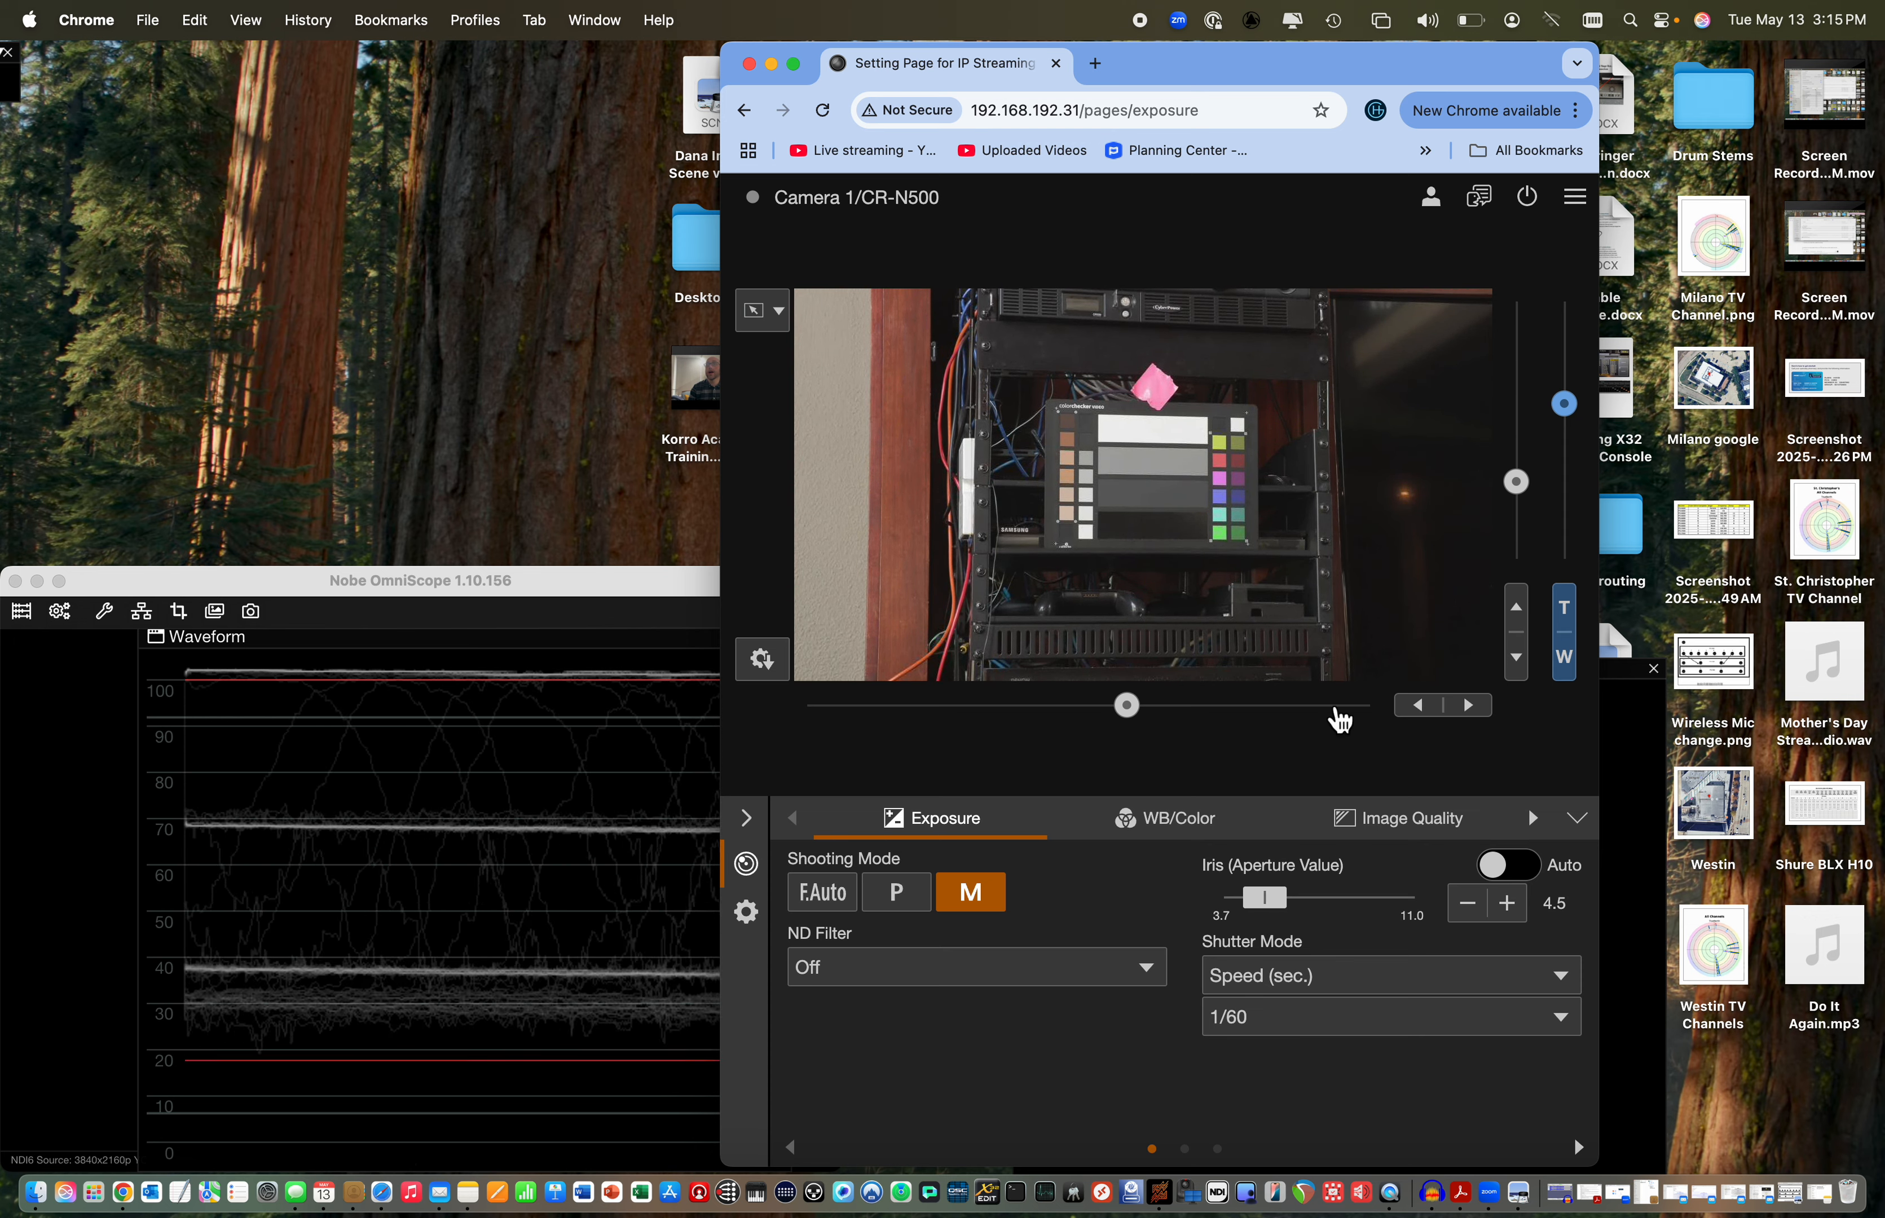
# Move the browser window partly over the waveform and widen it until the gain controls show next to the iris
pyautogui.moveTo(1330, 73); pyautogui.dragTo(1108, 49)
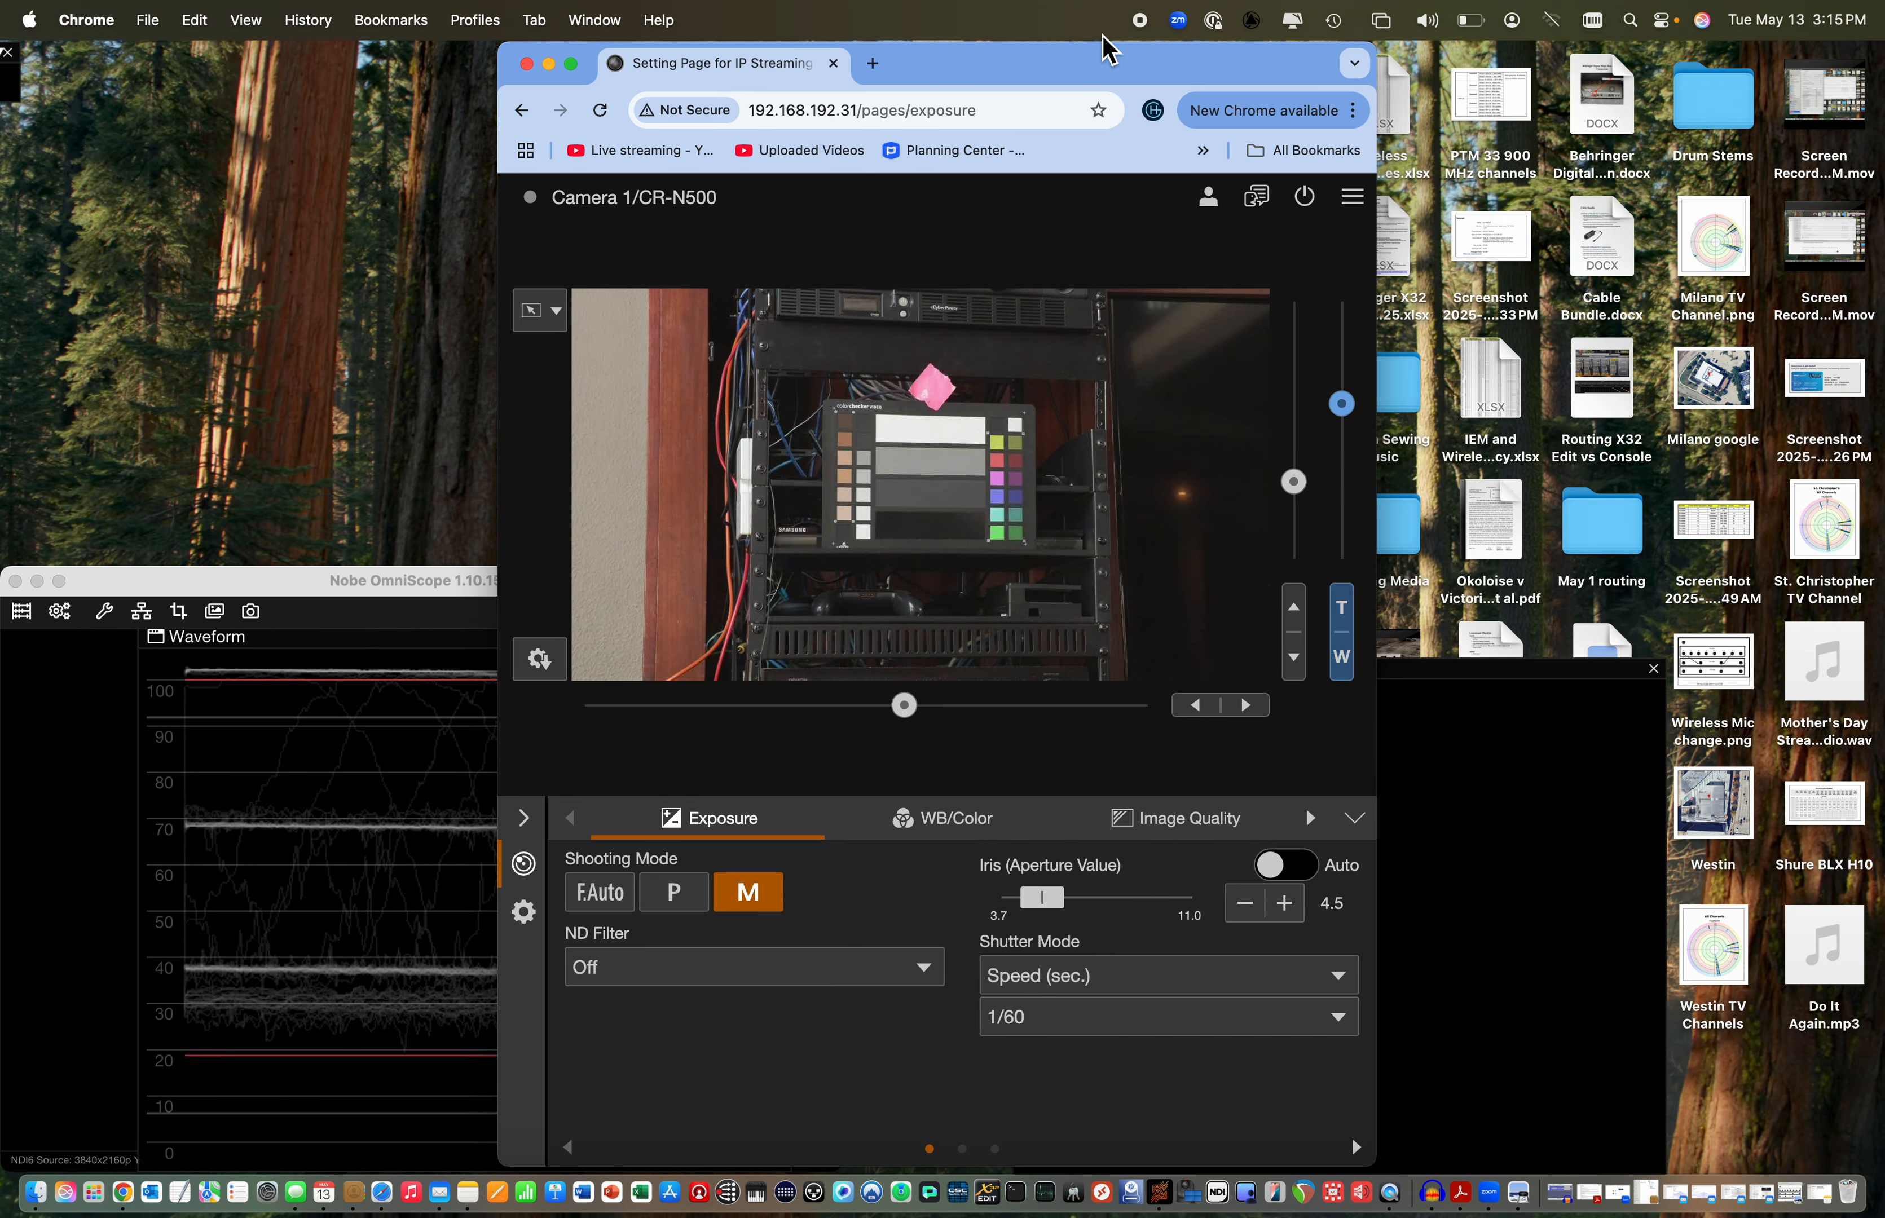
pyautogui.moveTo(1386, 271); pyautogui.dragTo(1880, 272)
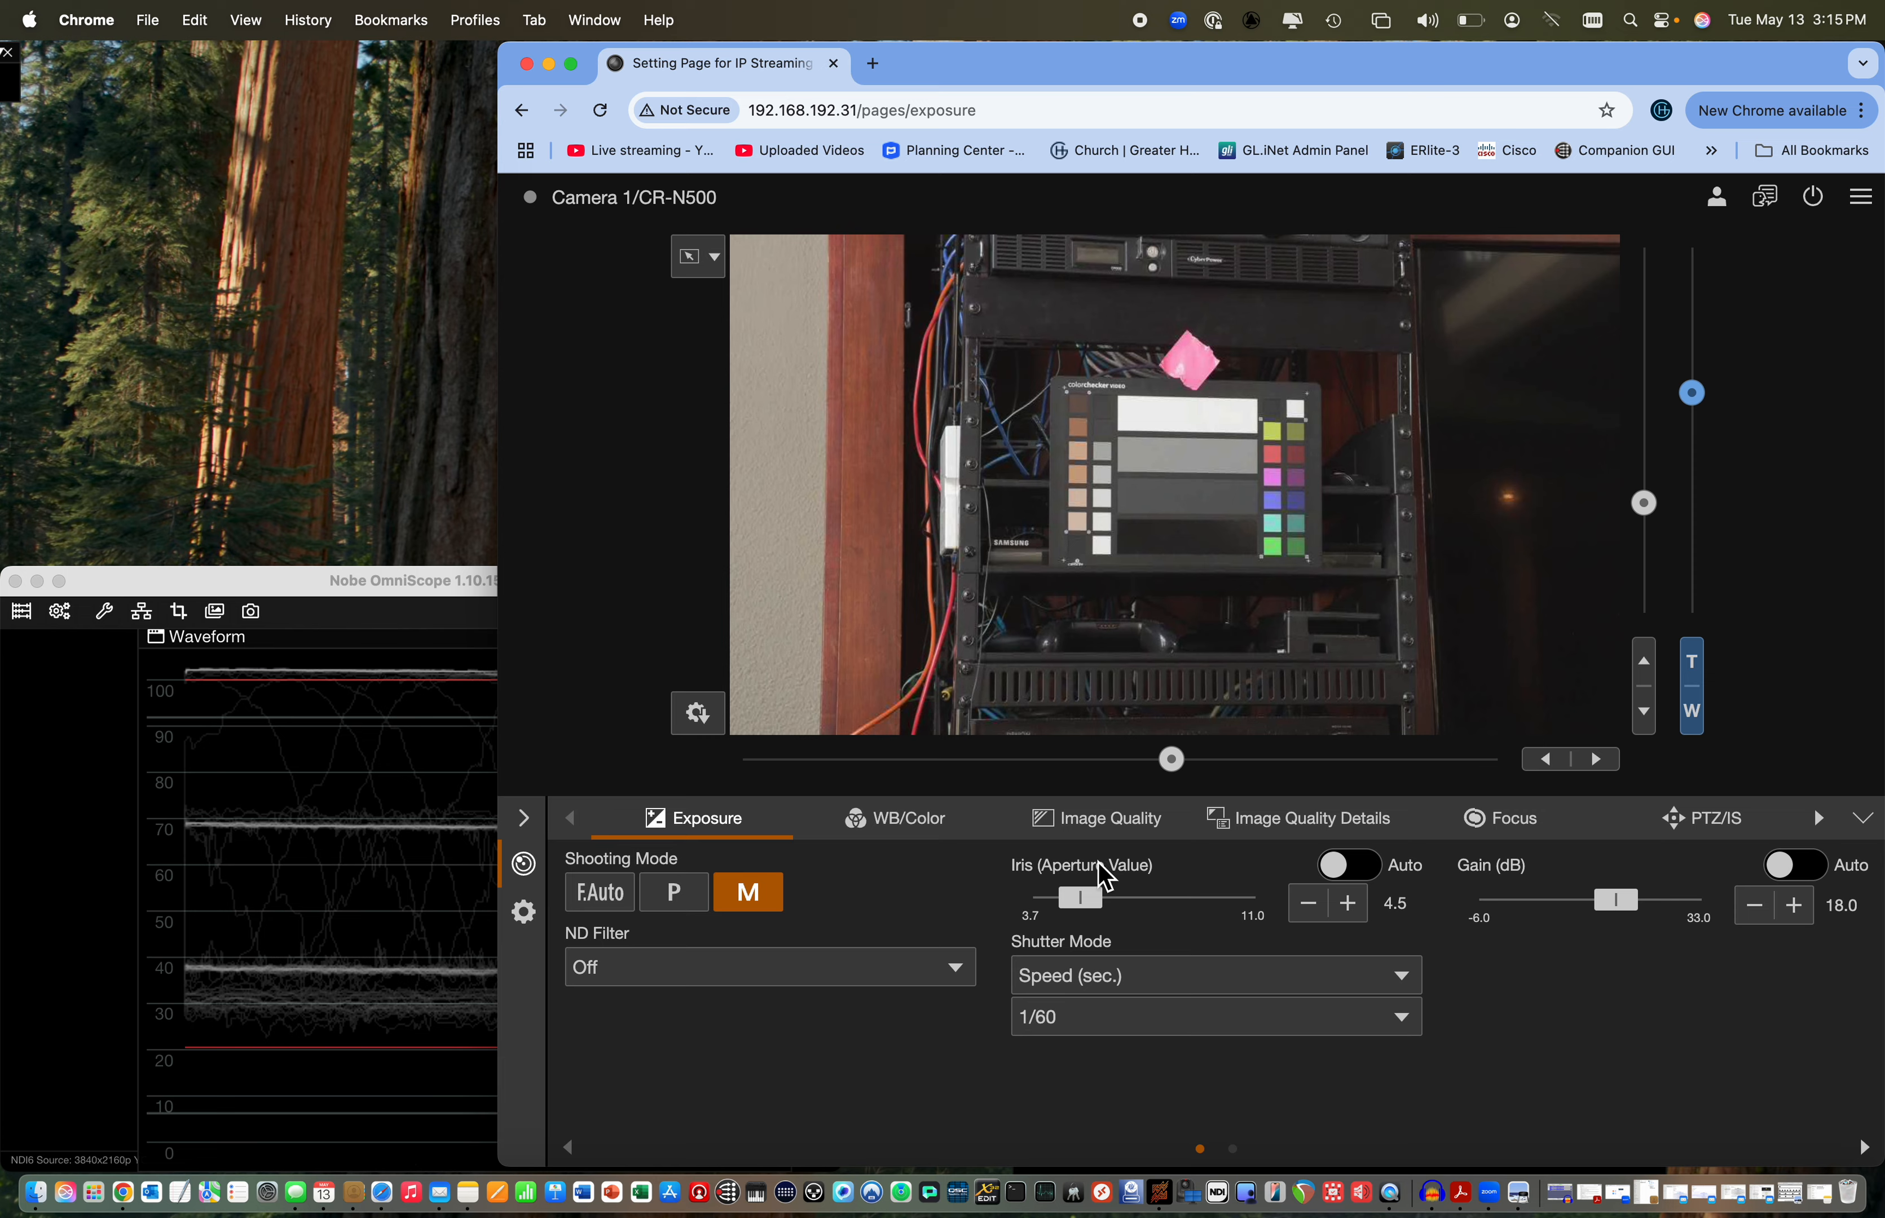
# Open the iris to its widest aperture, 3.7, and lower the gain to -6.0 dB
pyautogui.moveTo(1082, 899); pyautogui.dragTo(1015, 907)
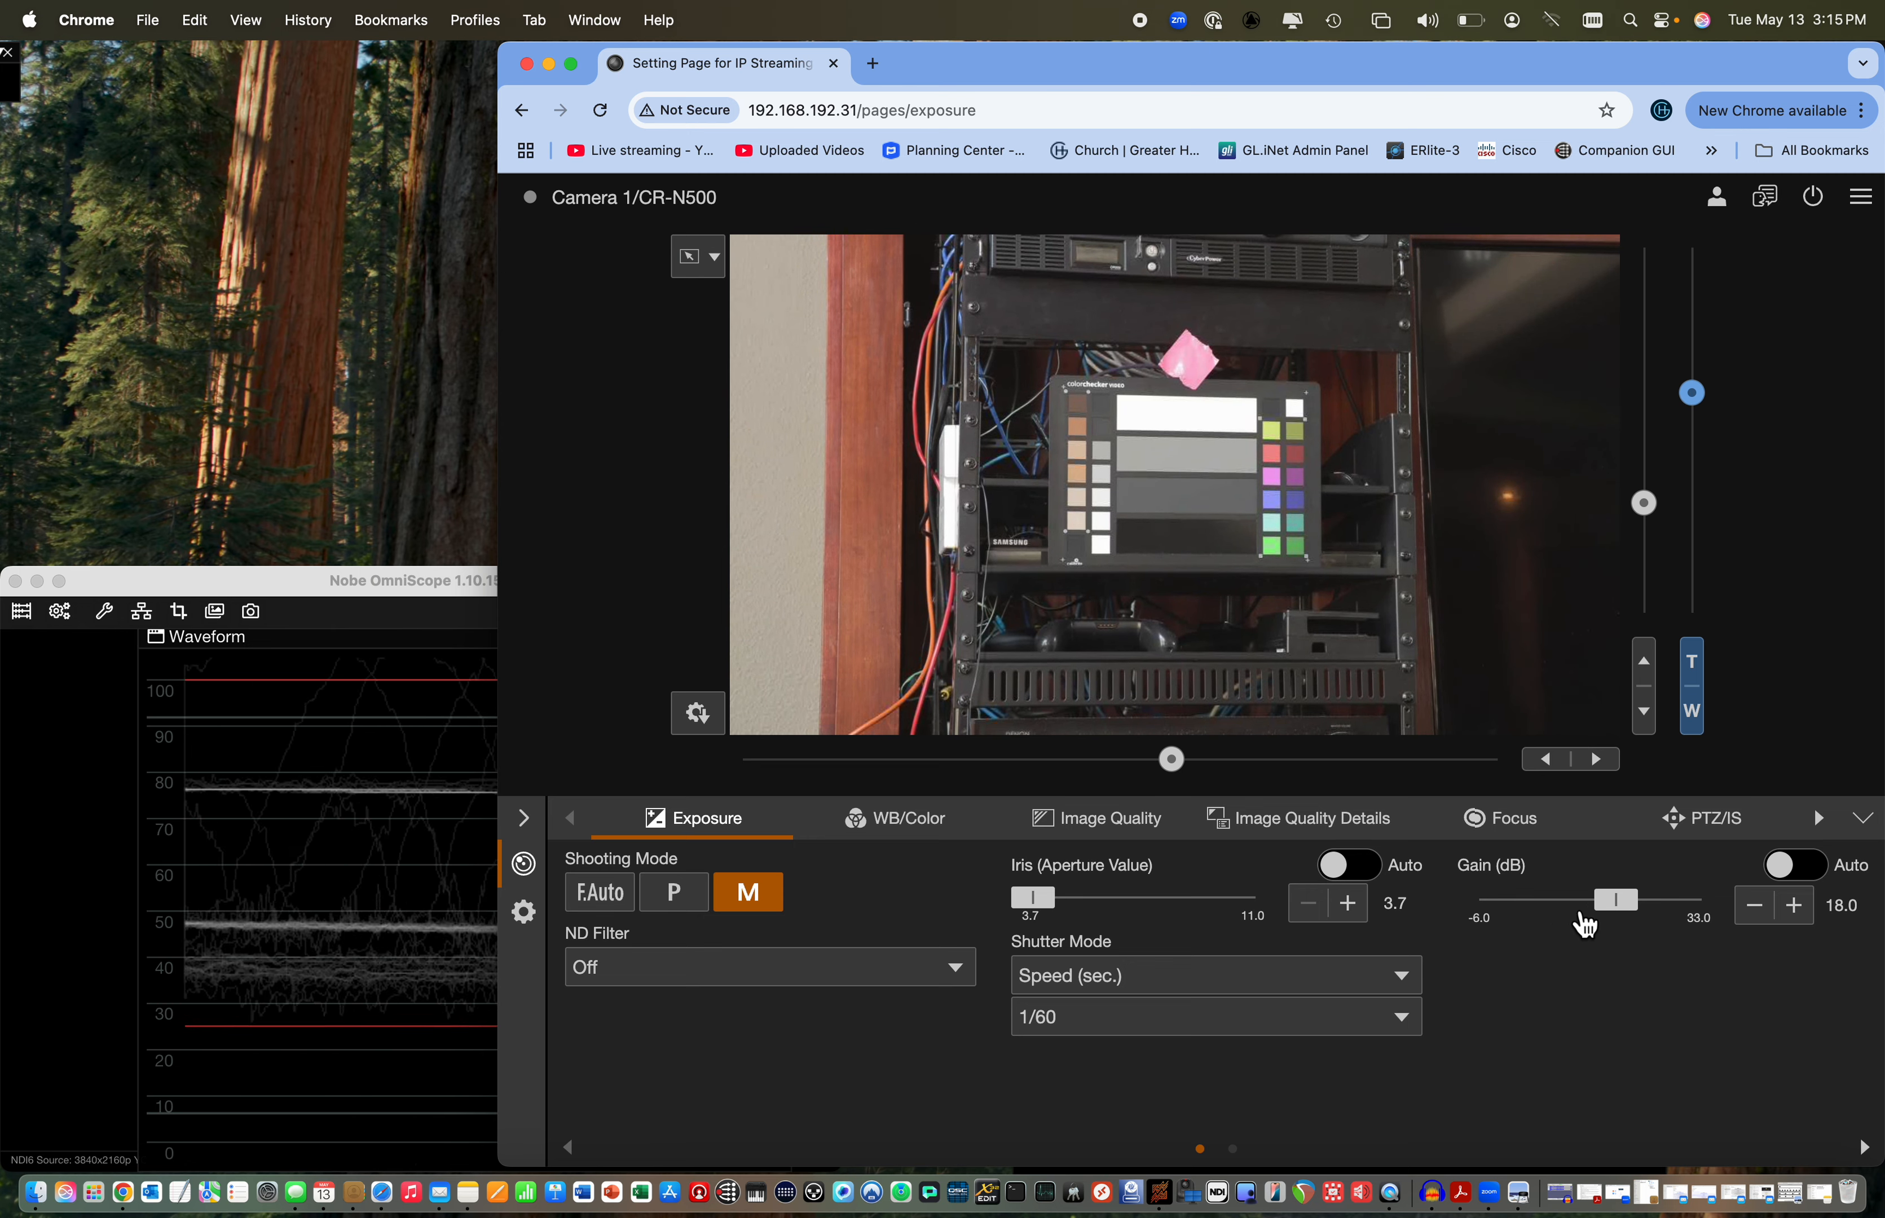
pyautogui.moveTo(1632, 918); pyautogui.dragTo(1454, 938)
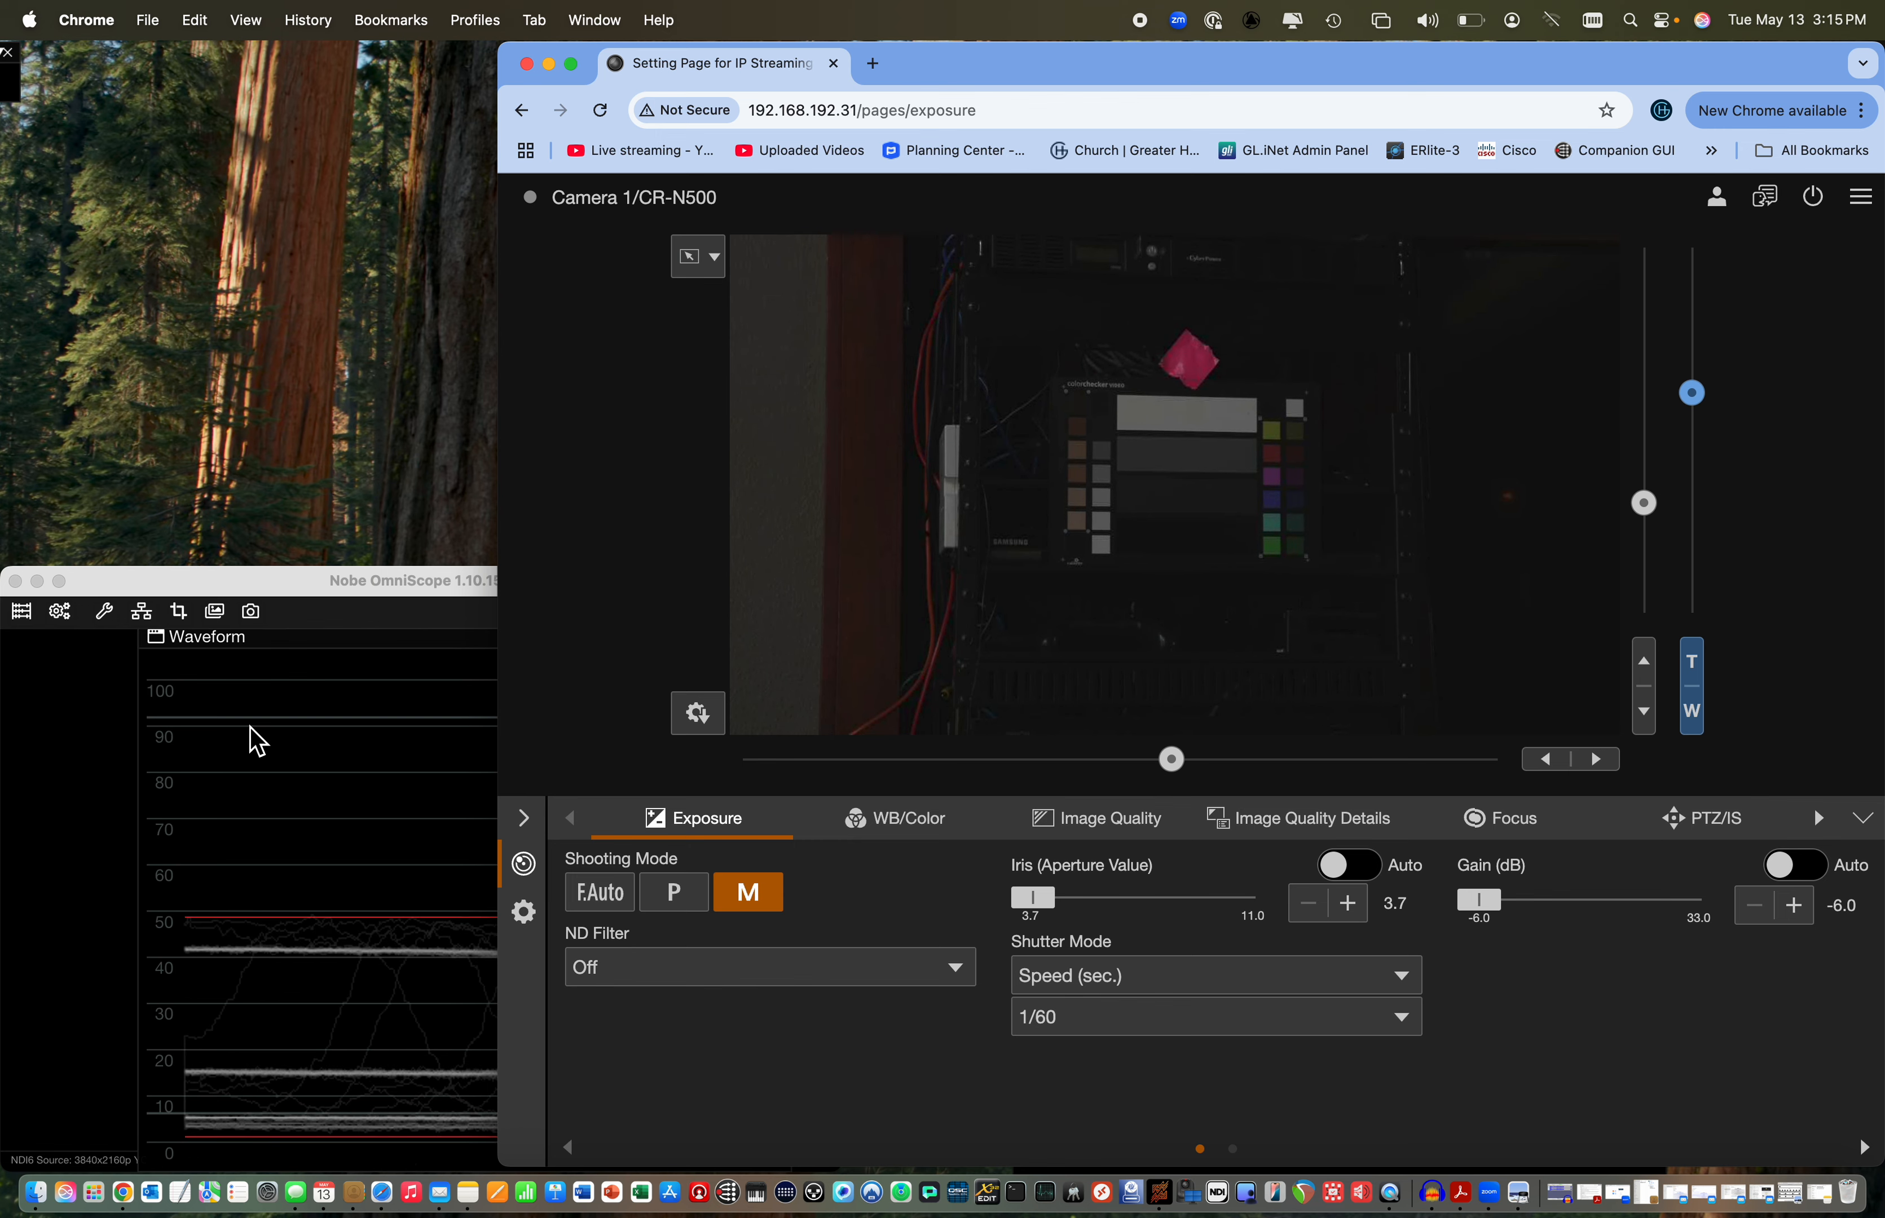
pyautogui.moveTo(1056, 912); pyautogui.dragTo(1009, 916)
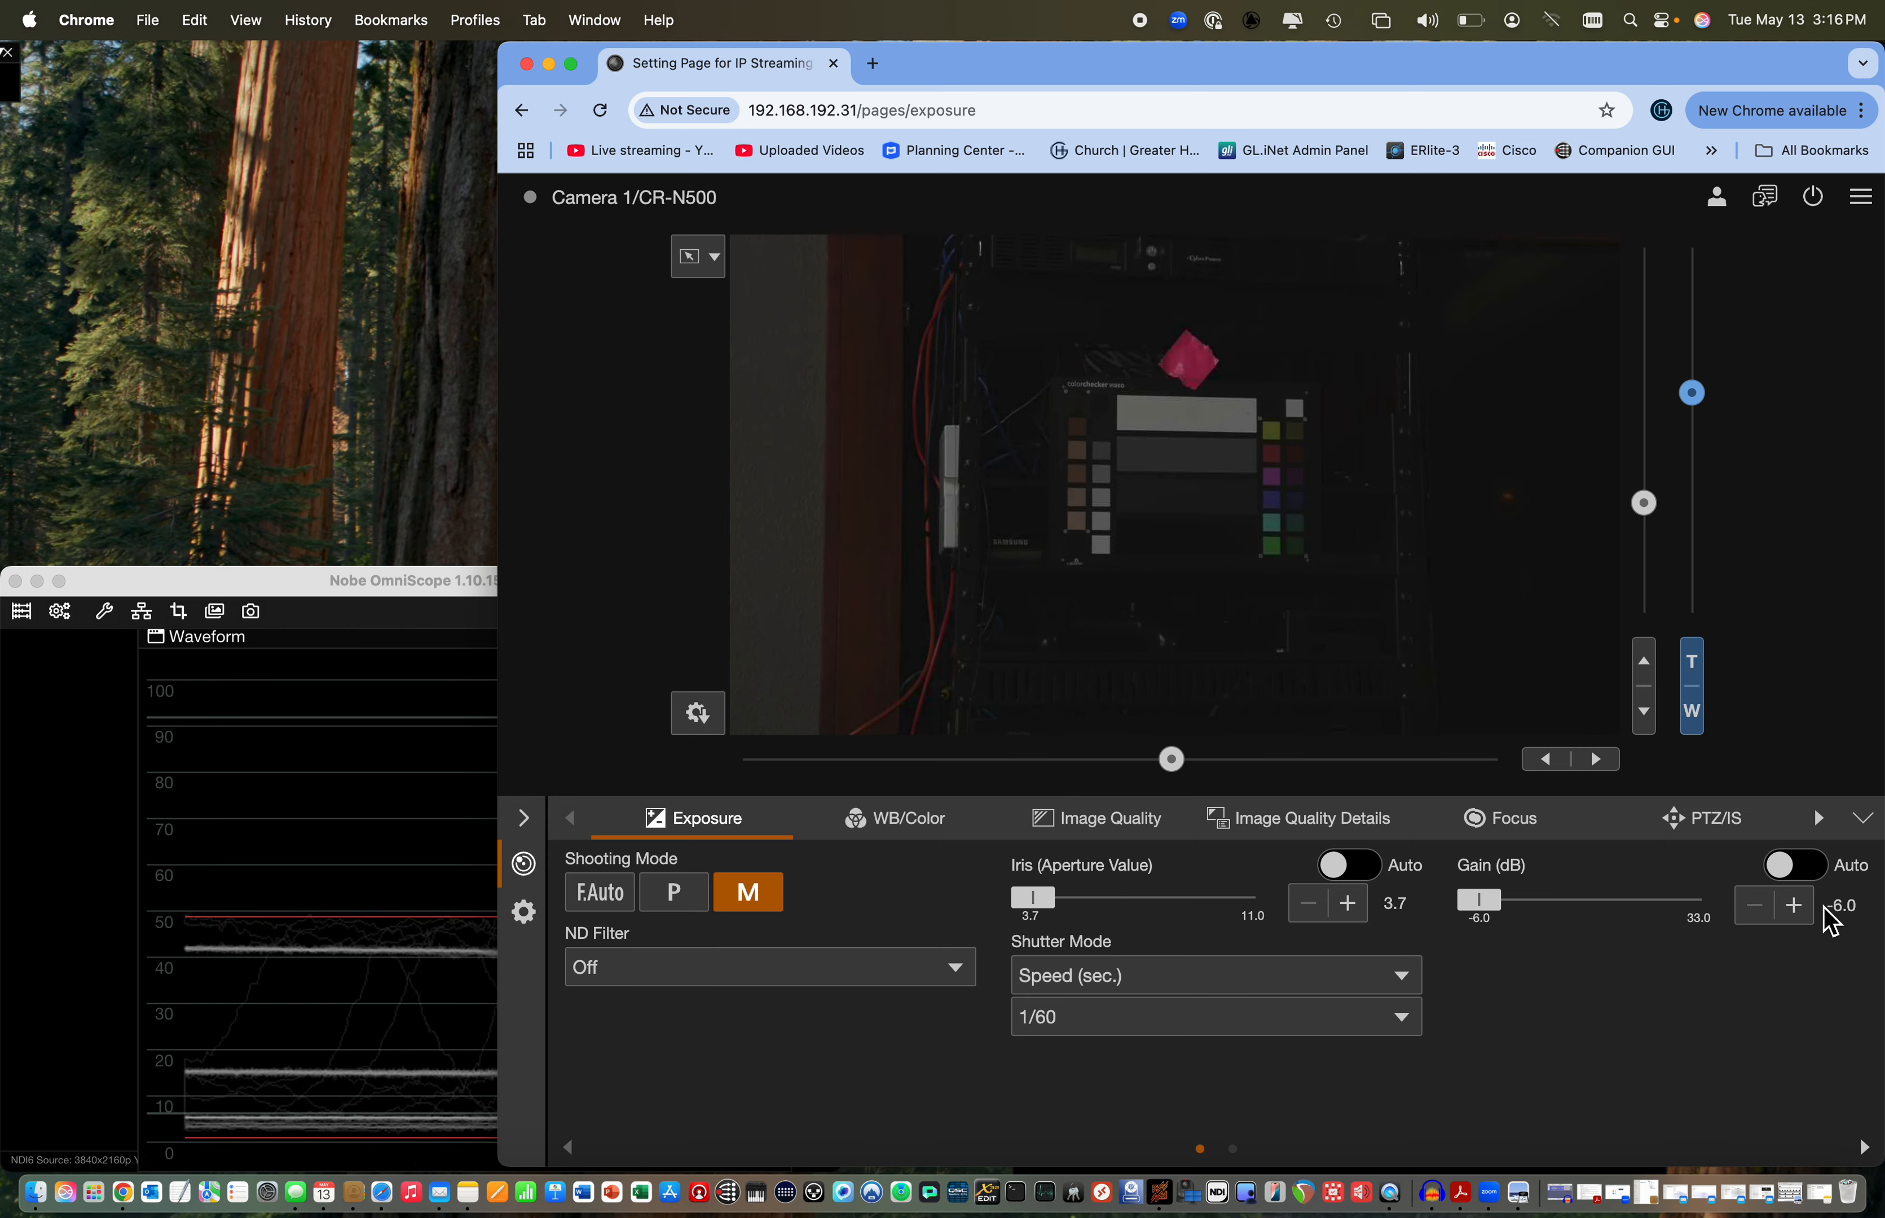
# Raise the gain to -5.5 dB and hold the iris at its widest aperture, 3.7
pyautogui.click(1808, 917)
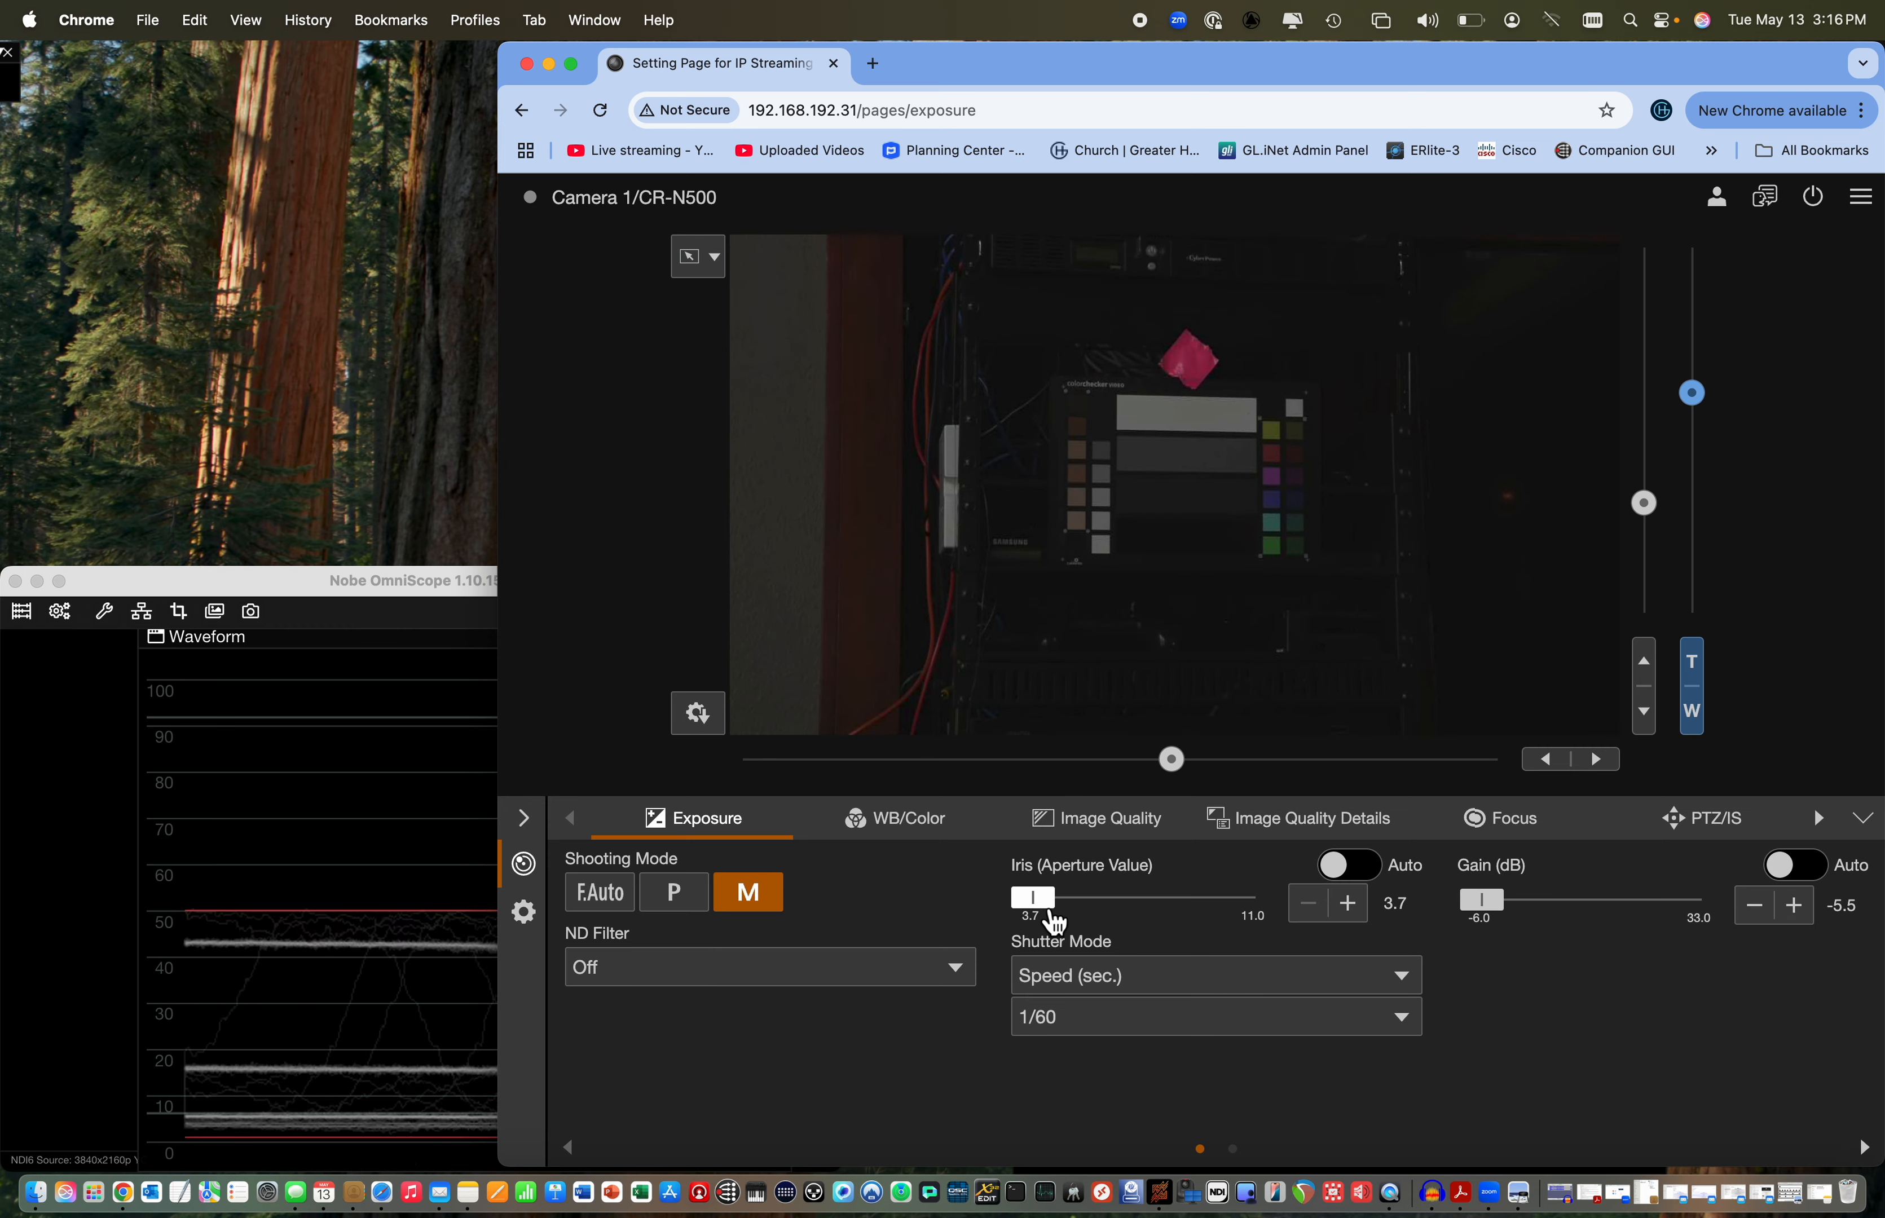
pyautogui.moveTo(1049, 909); pyautogui.dragTo(1036, 909)
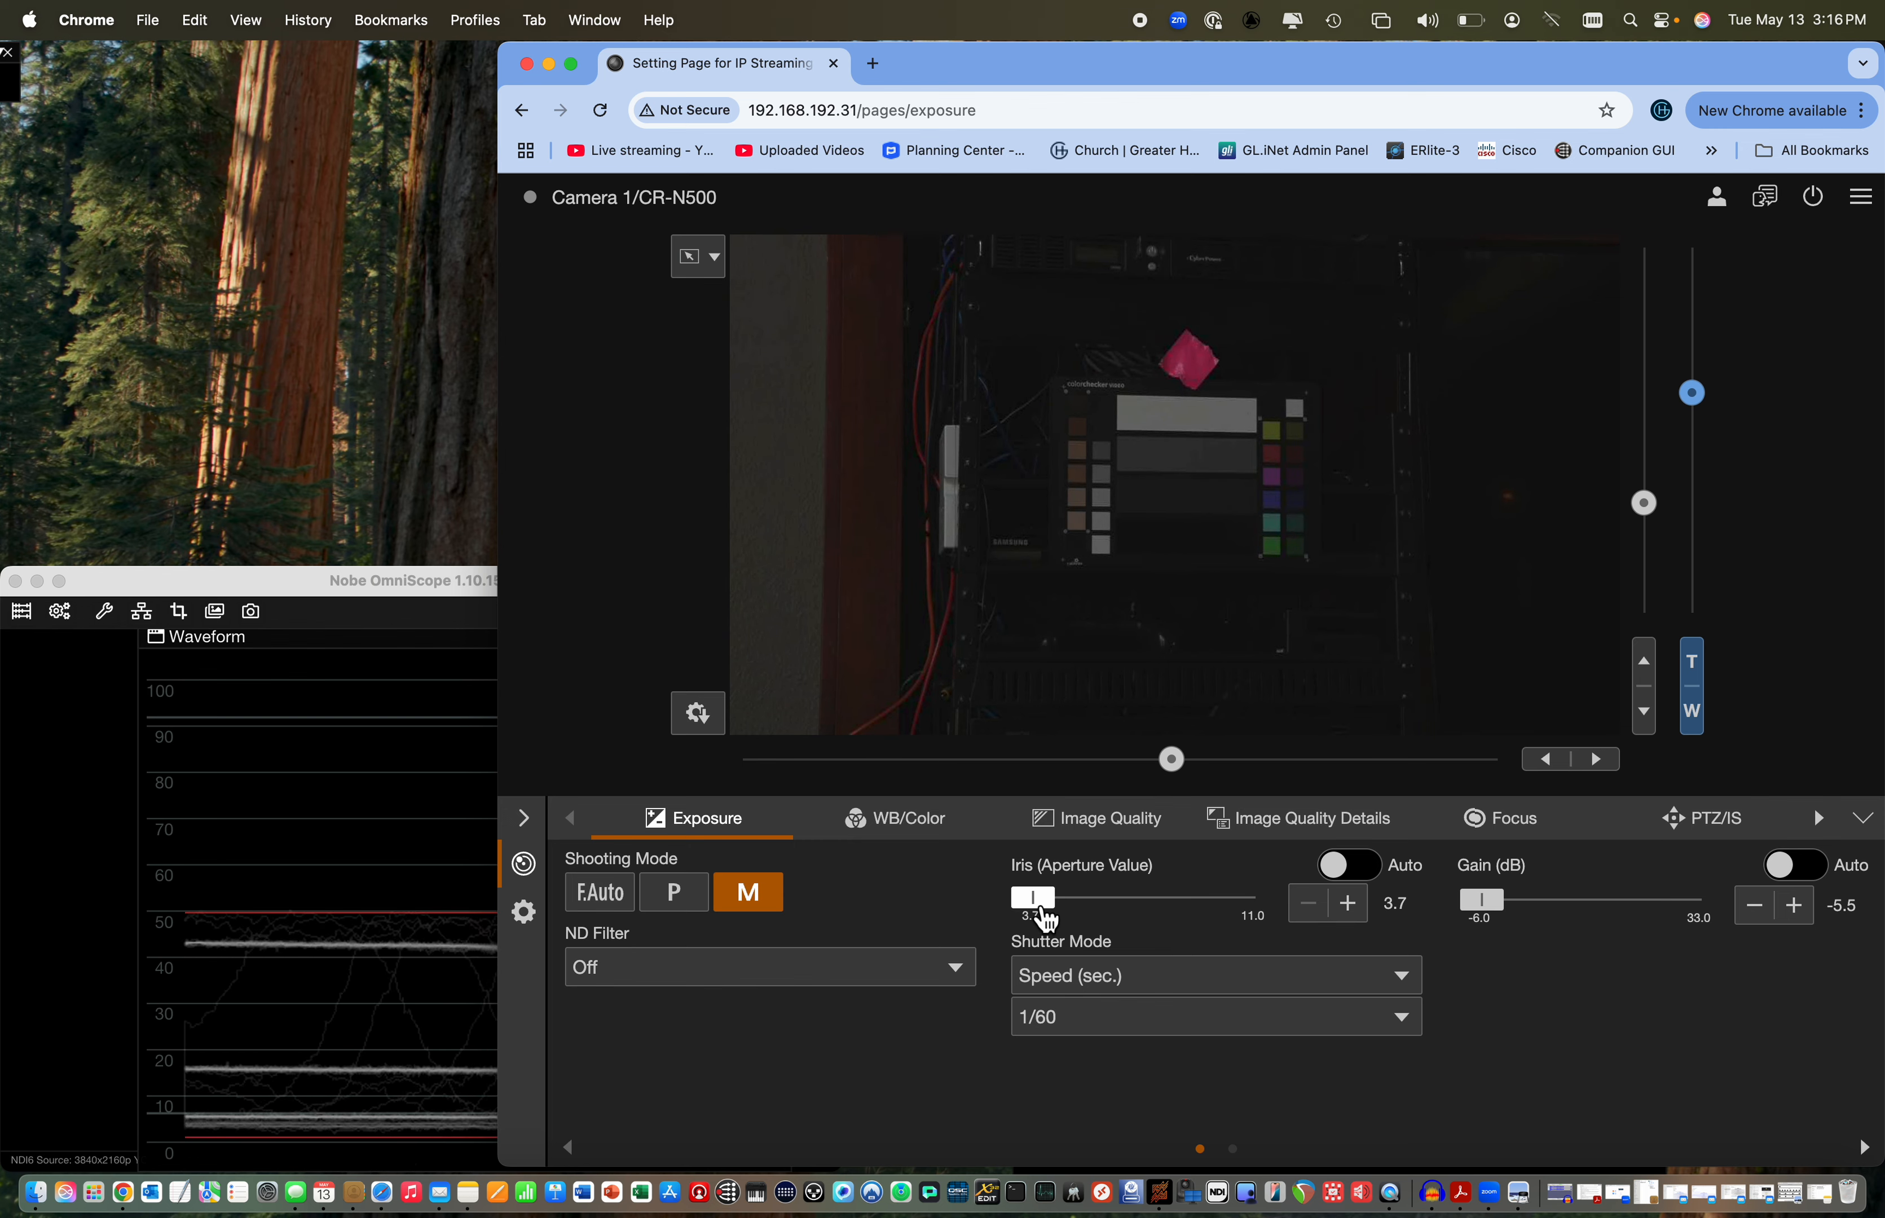
pyautogui.click(1044, 915)
pyautogui.moveTo(1045, 919)
pyautogui.mouseDown()
pyautogui.moveTo(1145, 913)
pyautogui.moveTo(1013, 915)
pyautogui.mouseUp()
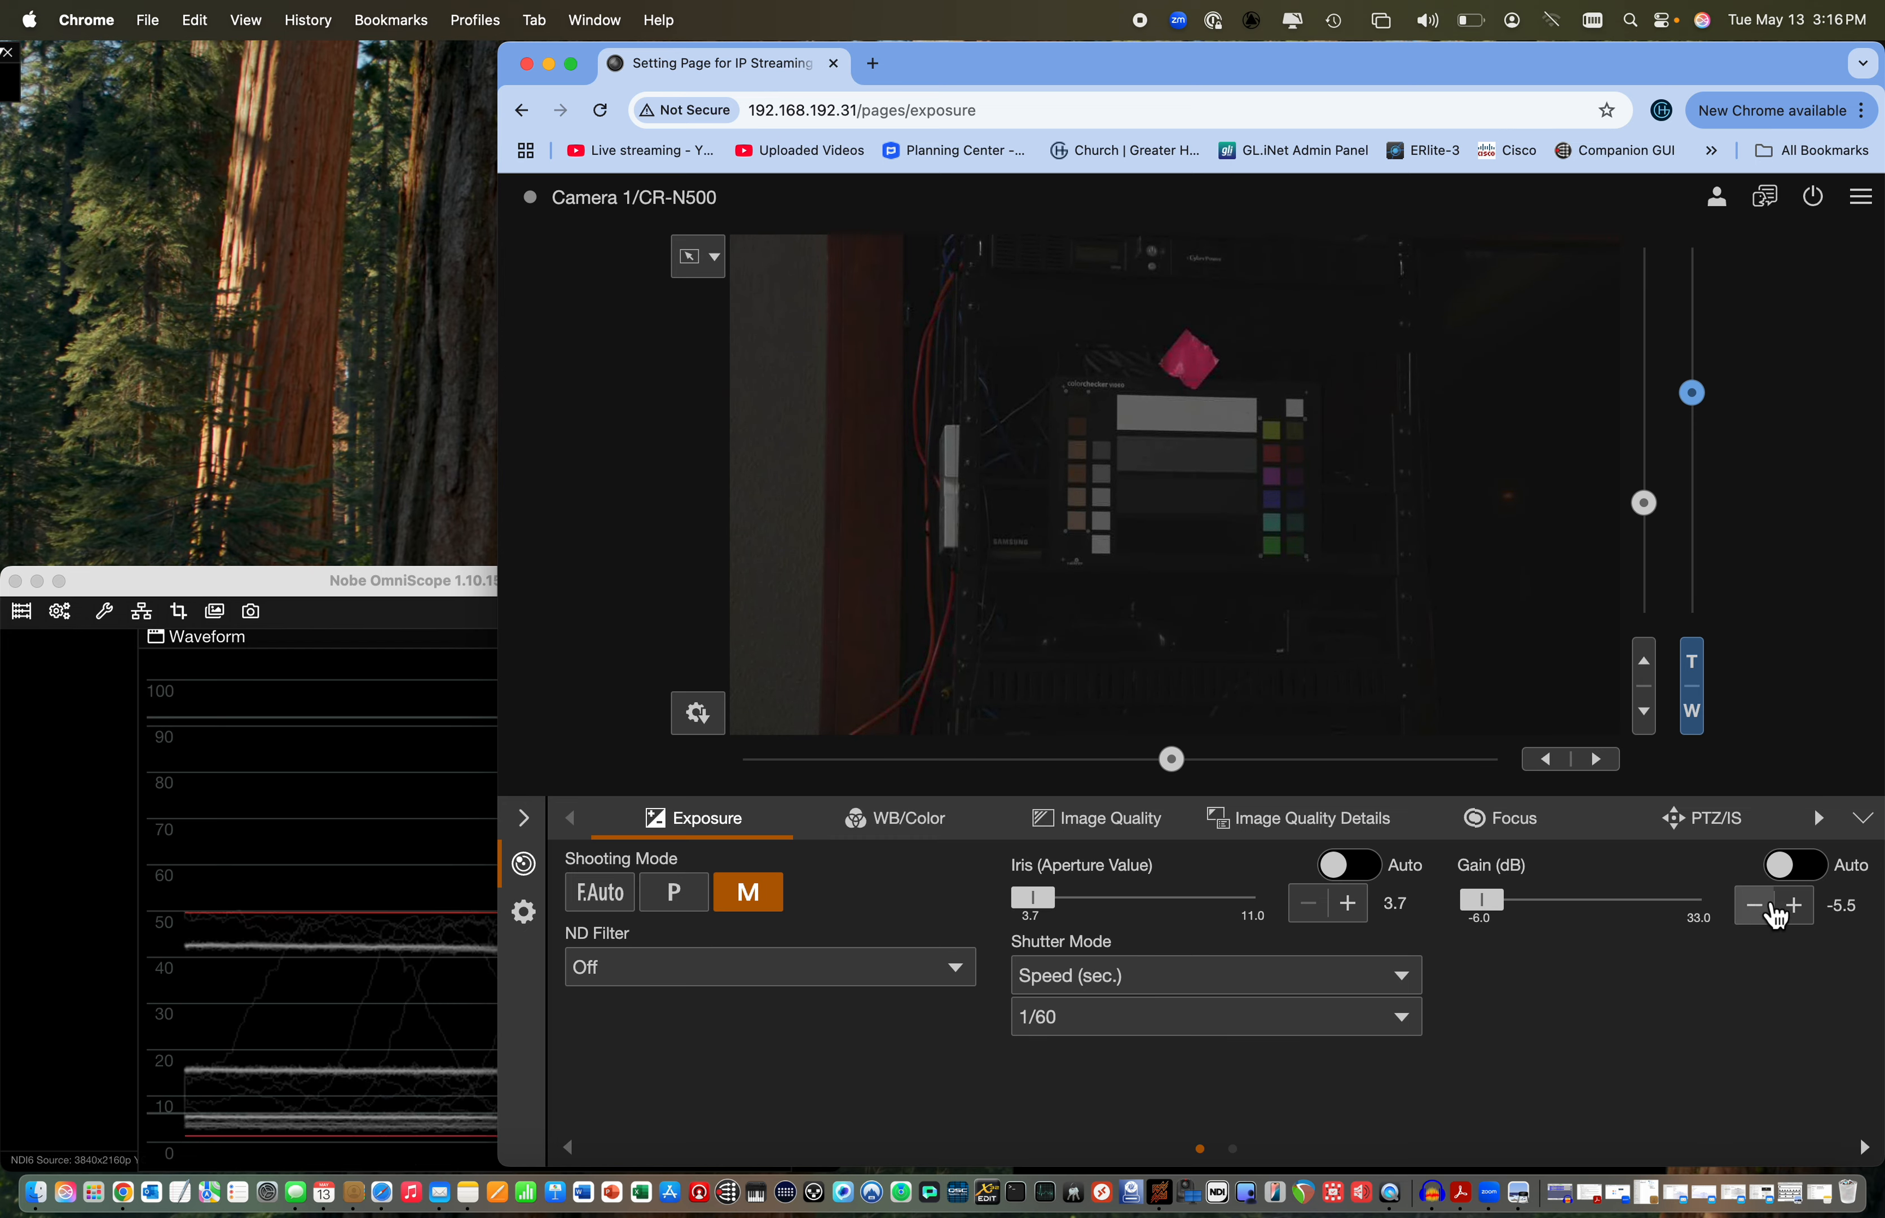
# Raise the gain in small increments to -2.0 dB while watching the waveform
pyautogui.click(1799, 911)
pyautogui.click(1799, 911)
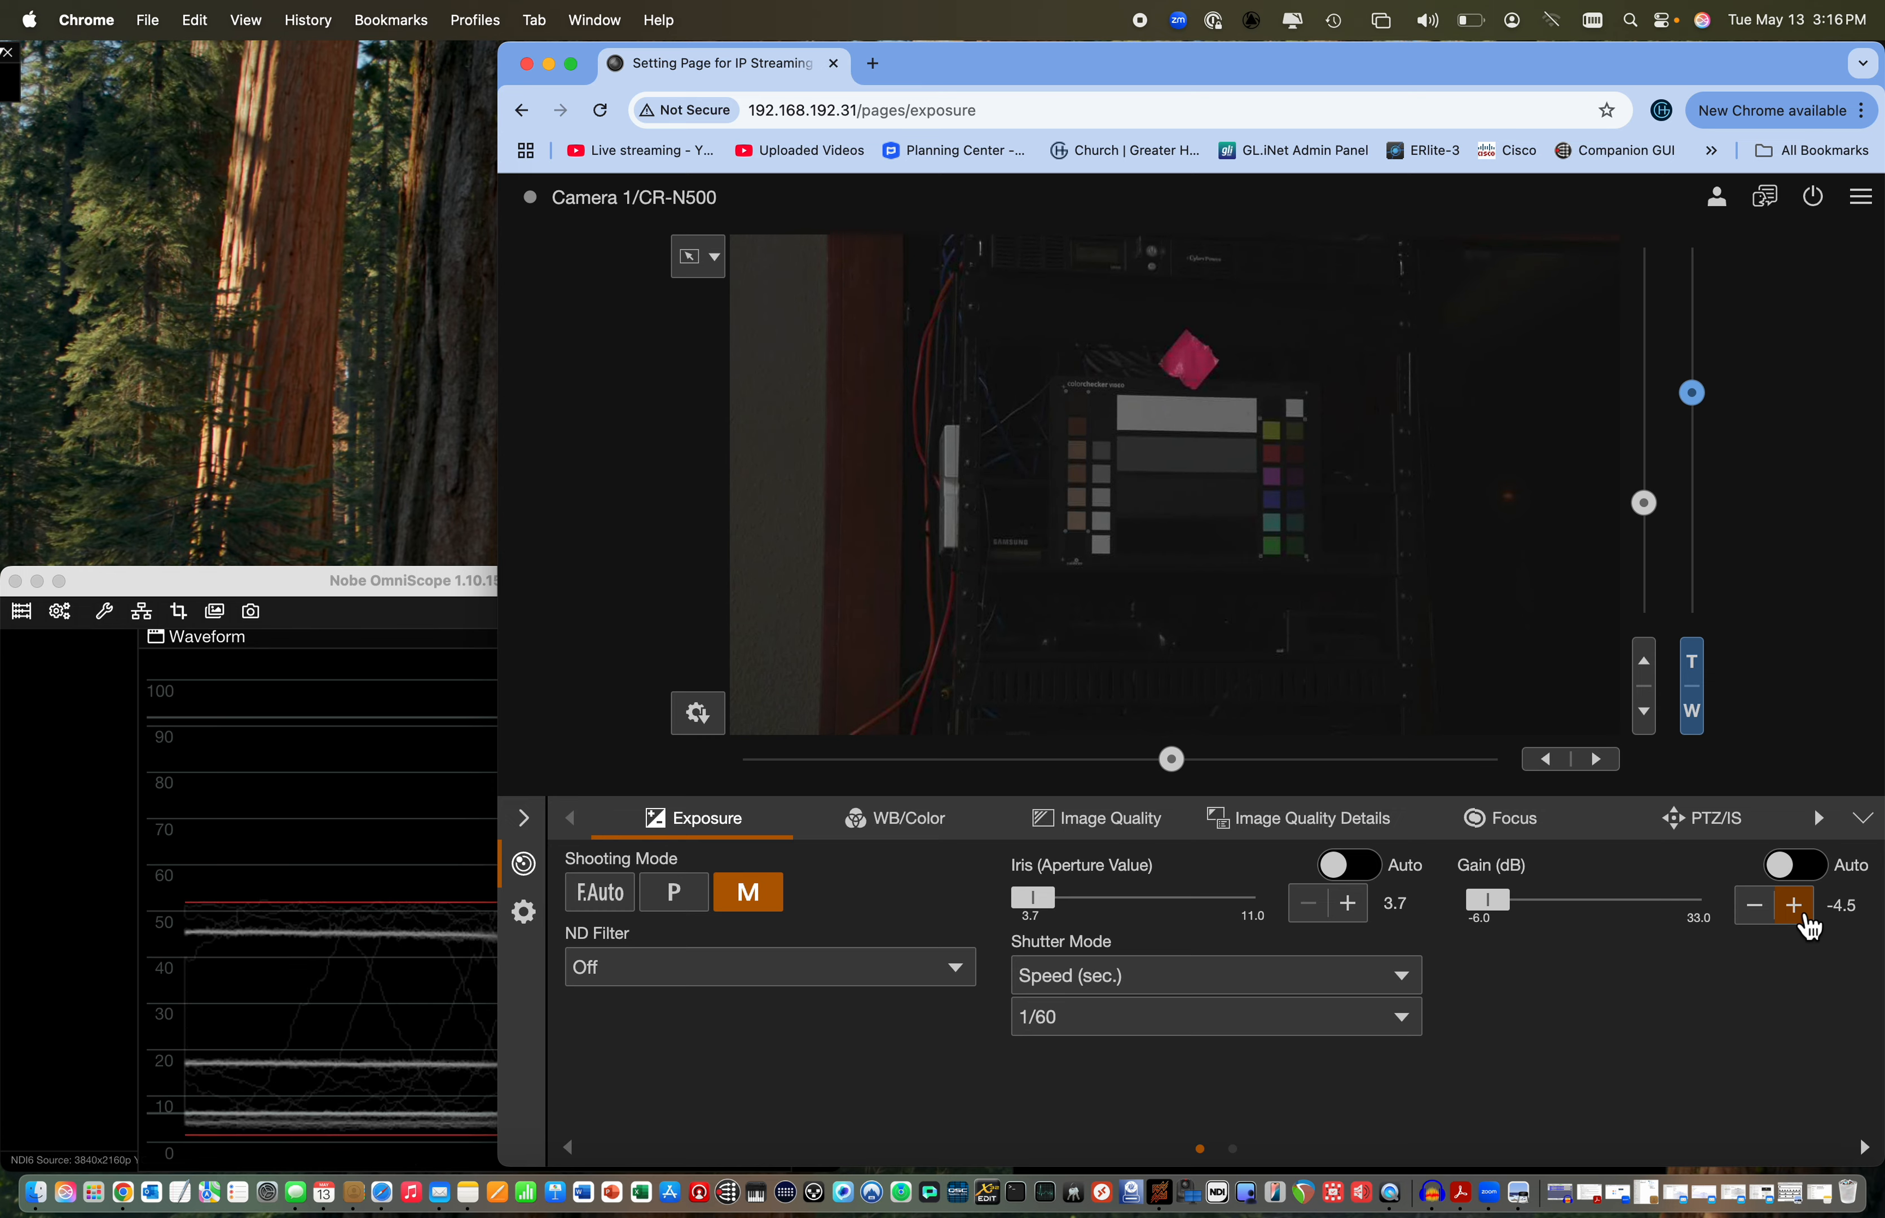
pyautogui.click(1808, 920)
pyautogui.click(1808, 920)
pyautogui.click(1808, 920)
pyautogui.click(1808, 920)
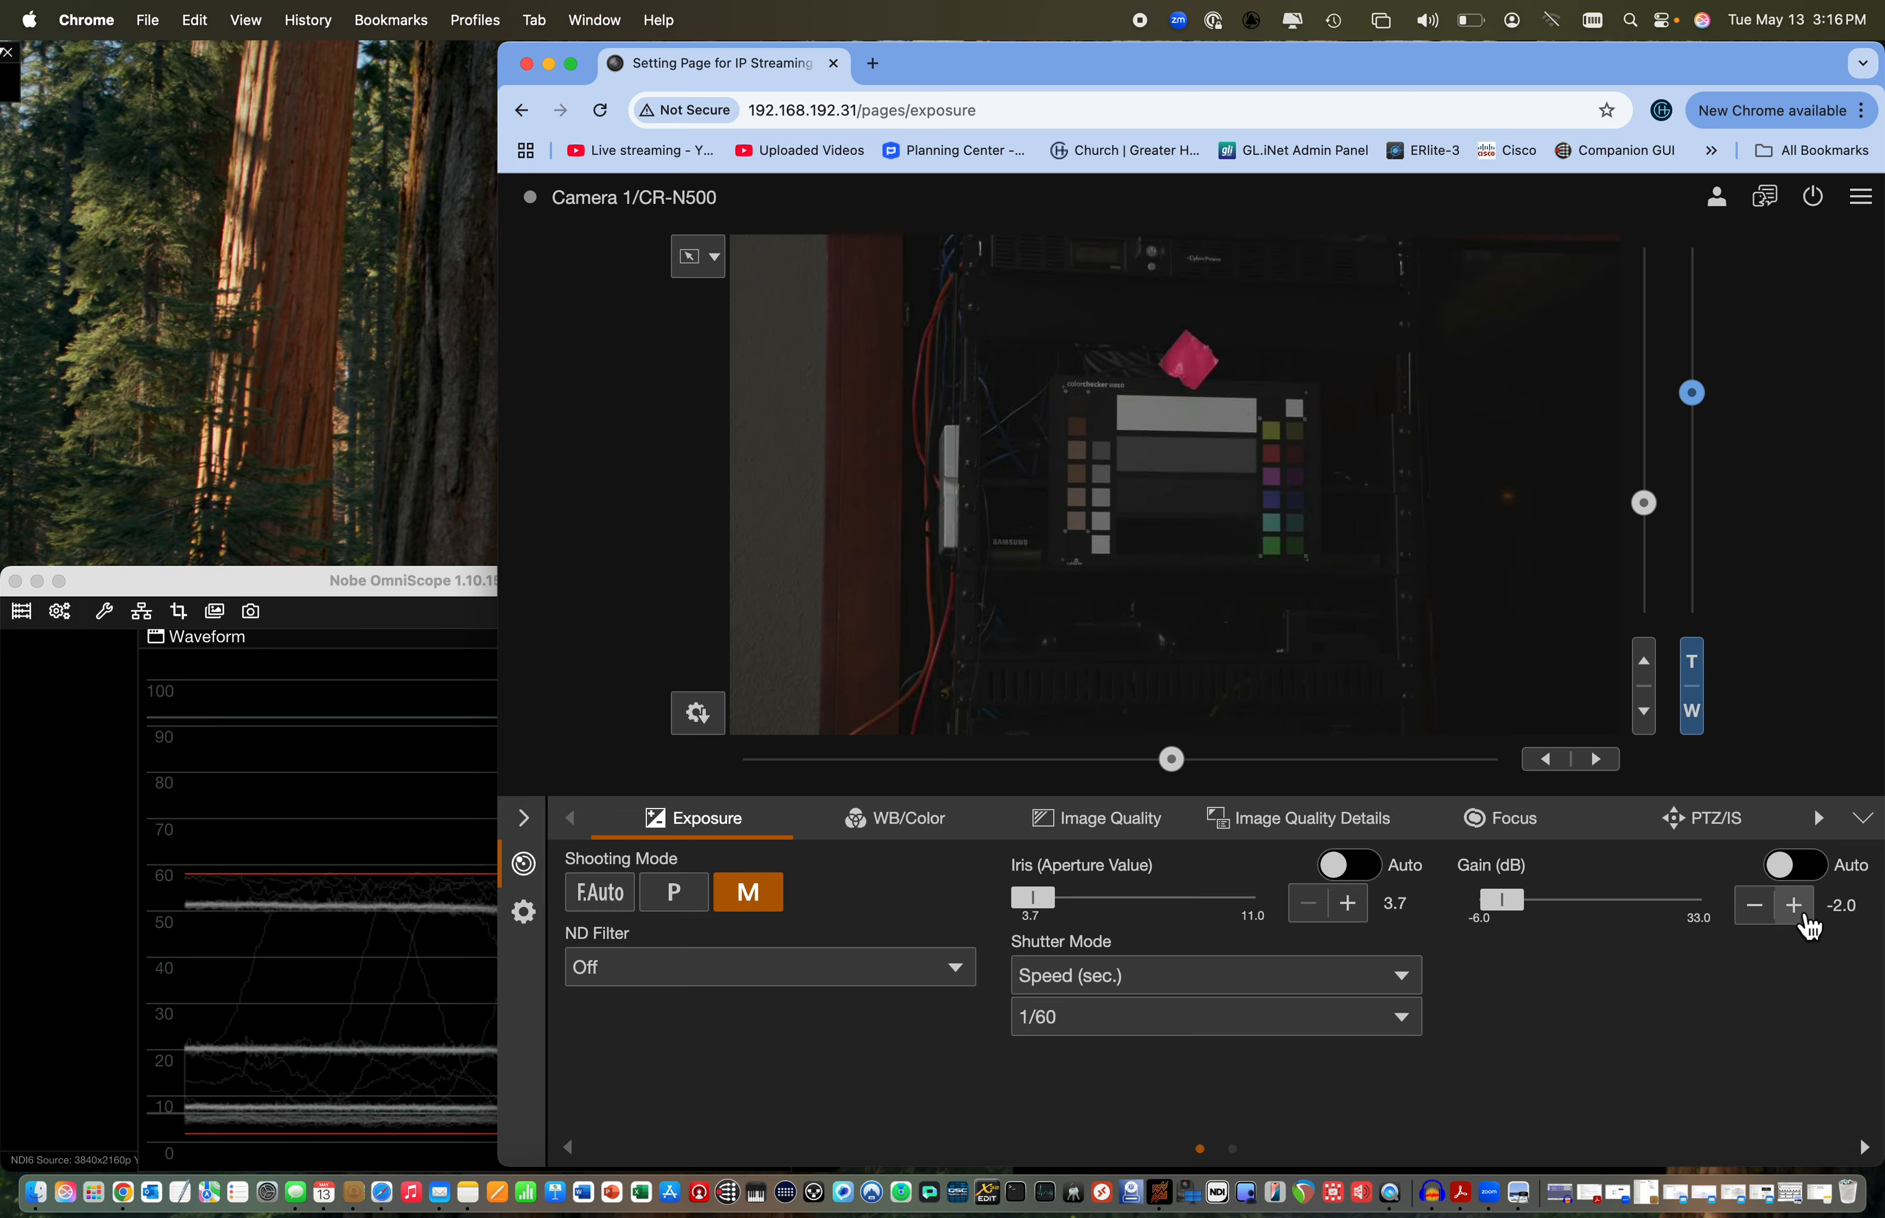
# Jump the gain up to 14.5 dB and reduce it gradually to 8.5 dB against the waveform
pyautogui.click(1604, 907)
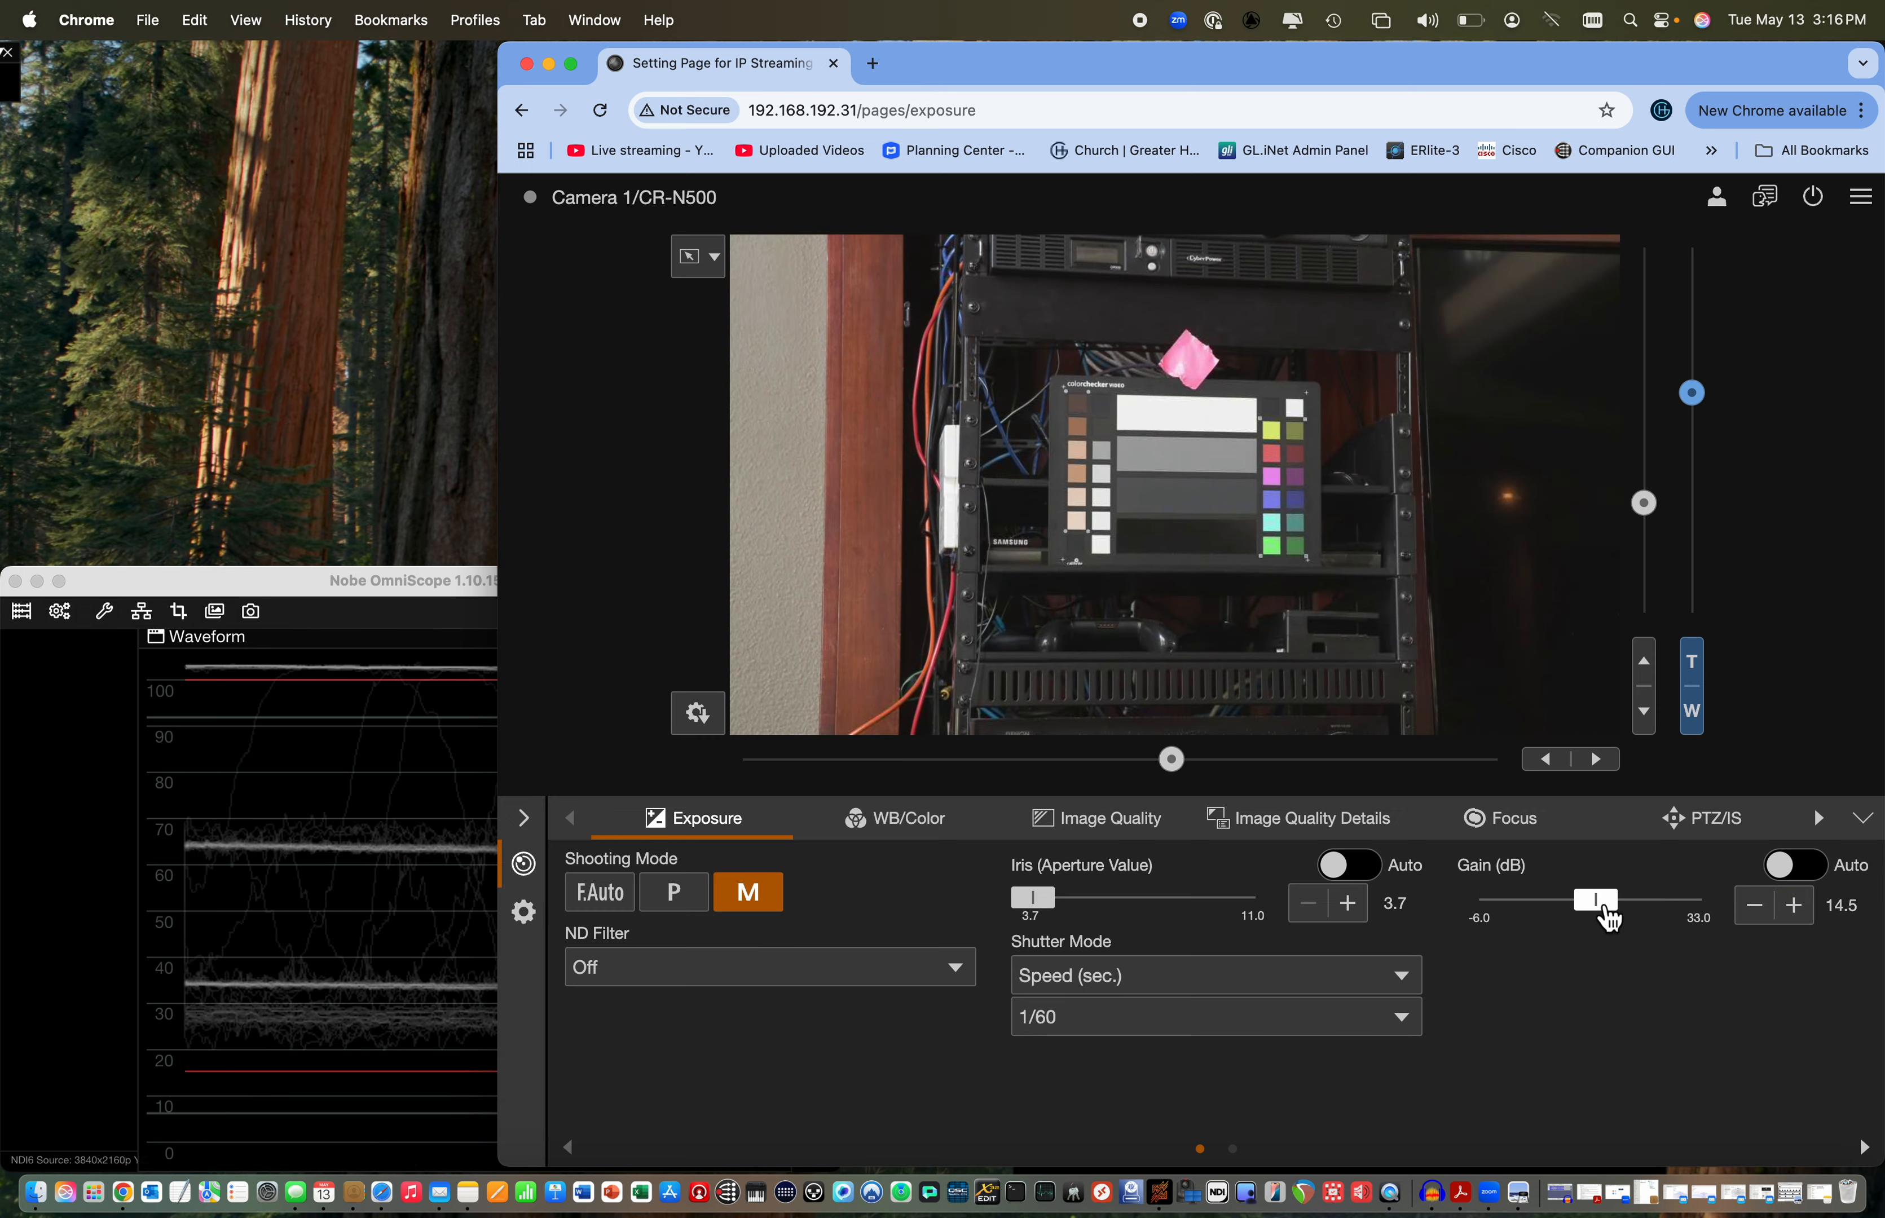
pyautogui.click(1765, 924)
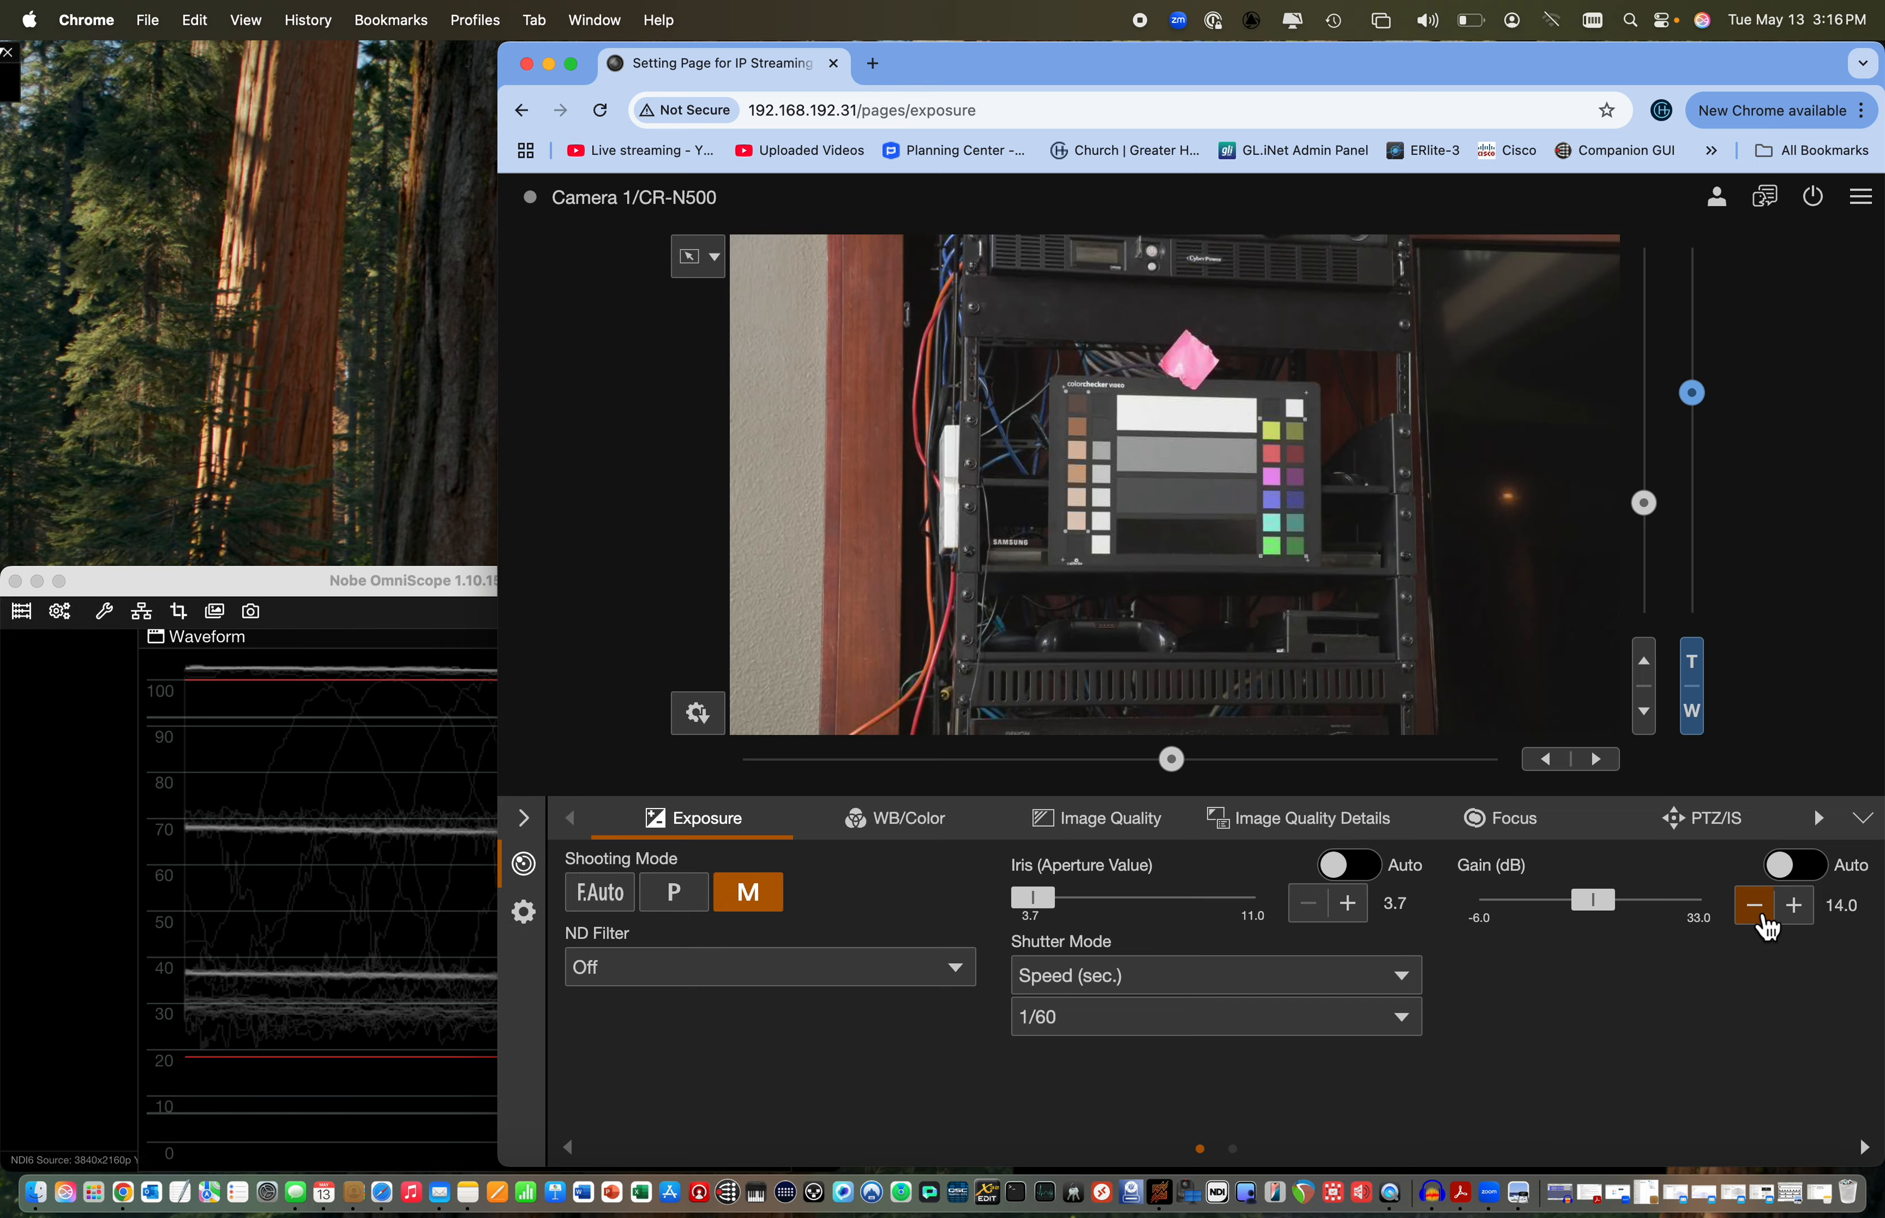
pyautogui.click(1766, 924)
pyautogui.click(1765, 924)
pyautogui.click(1765, 924)
pyautogui.click(1765, 923)
pyautogui.click(1766, 923)
pyautogui.click(1765, 923)
pyautogui.click(1766, 924)
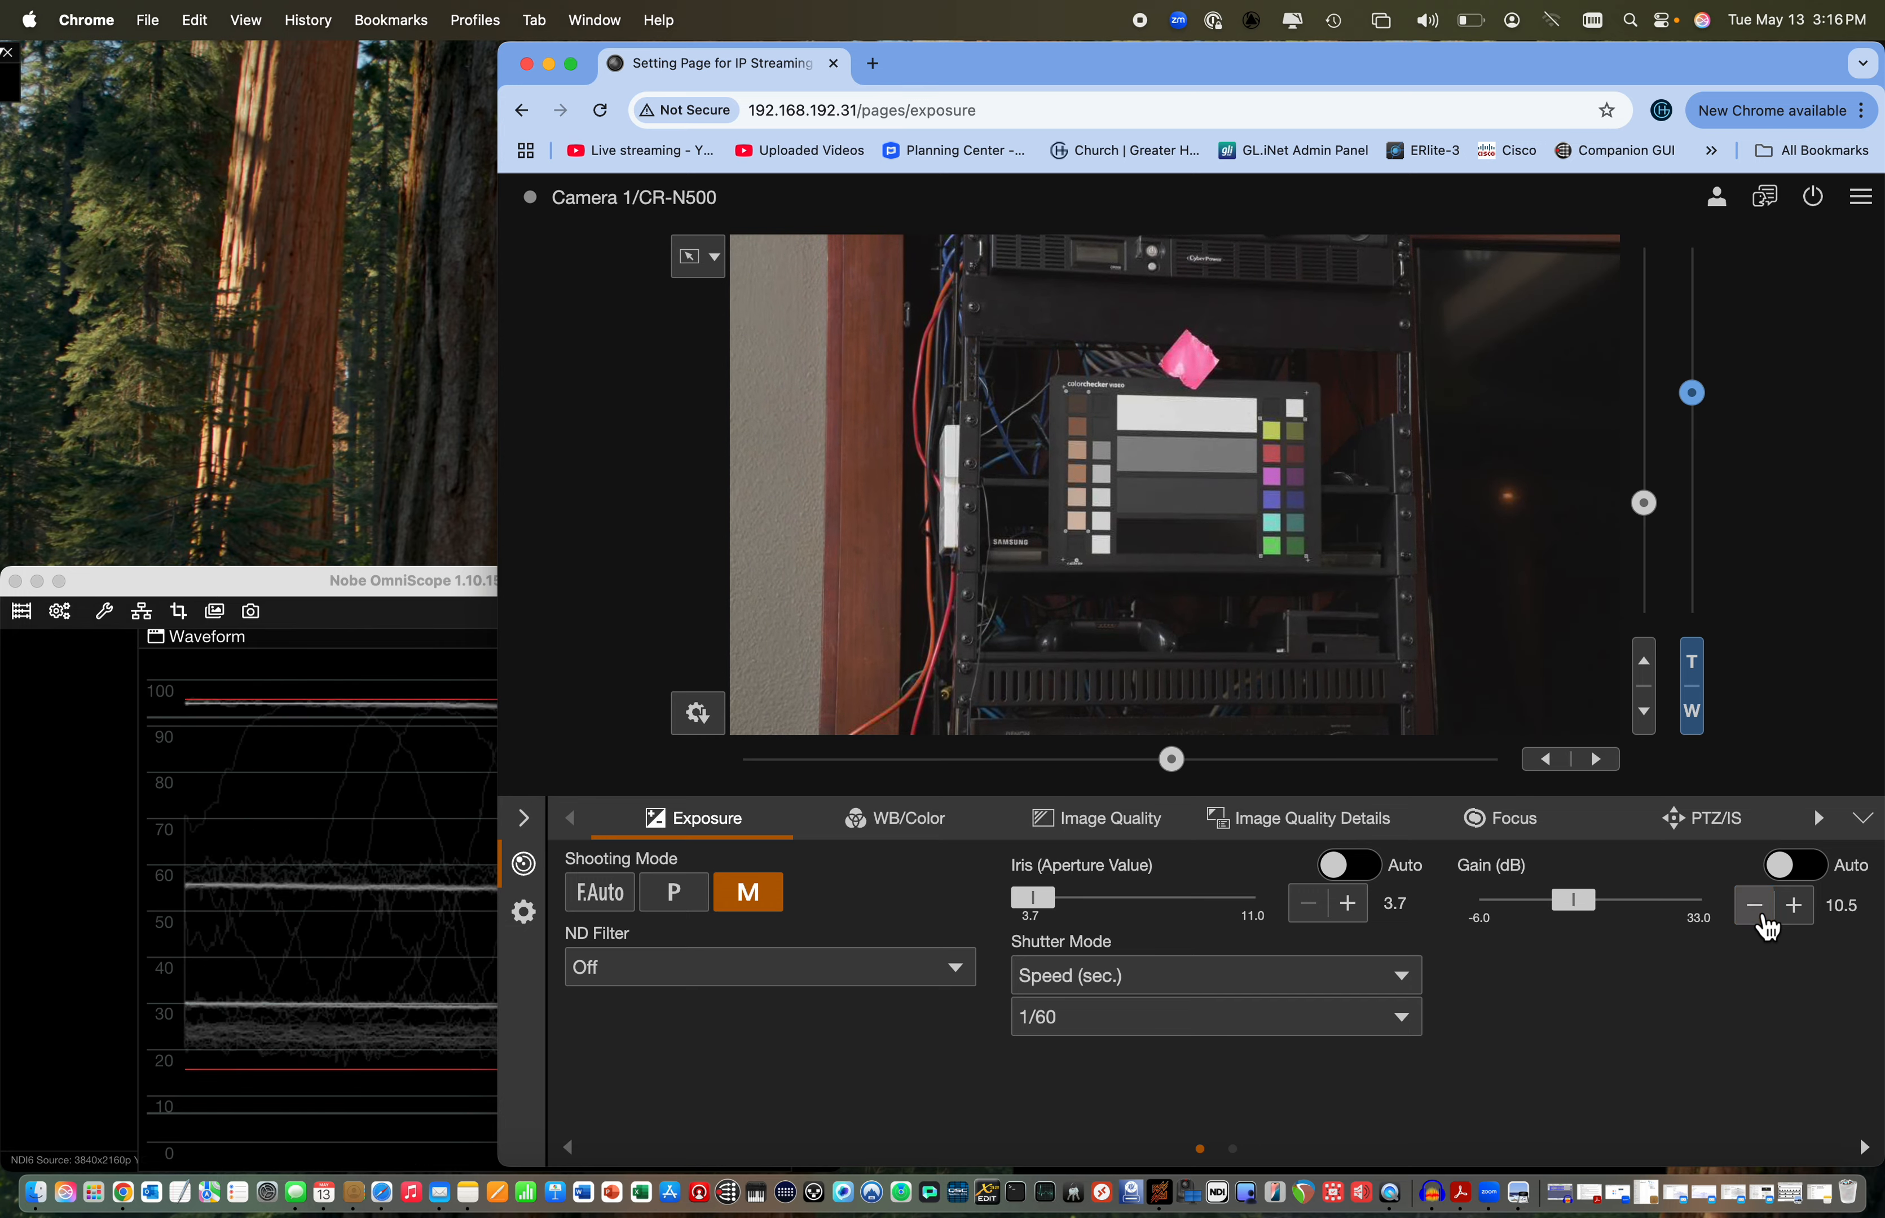
pyautogui.click(1765, 924)
pyautogui.click(1766, 924)
pyautogui.click(1766, 923)
pyautogui.click(1765, 924)
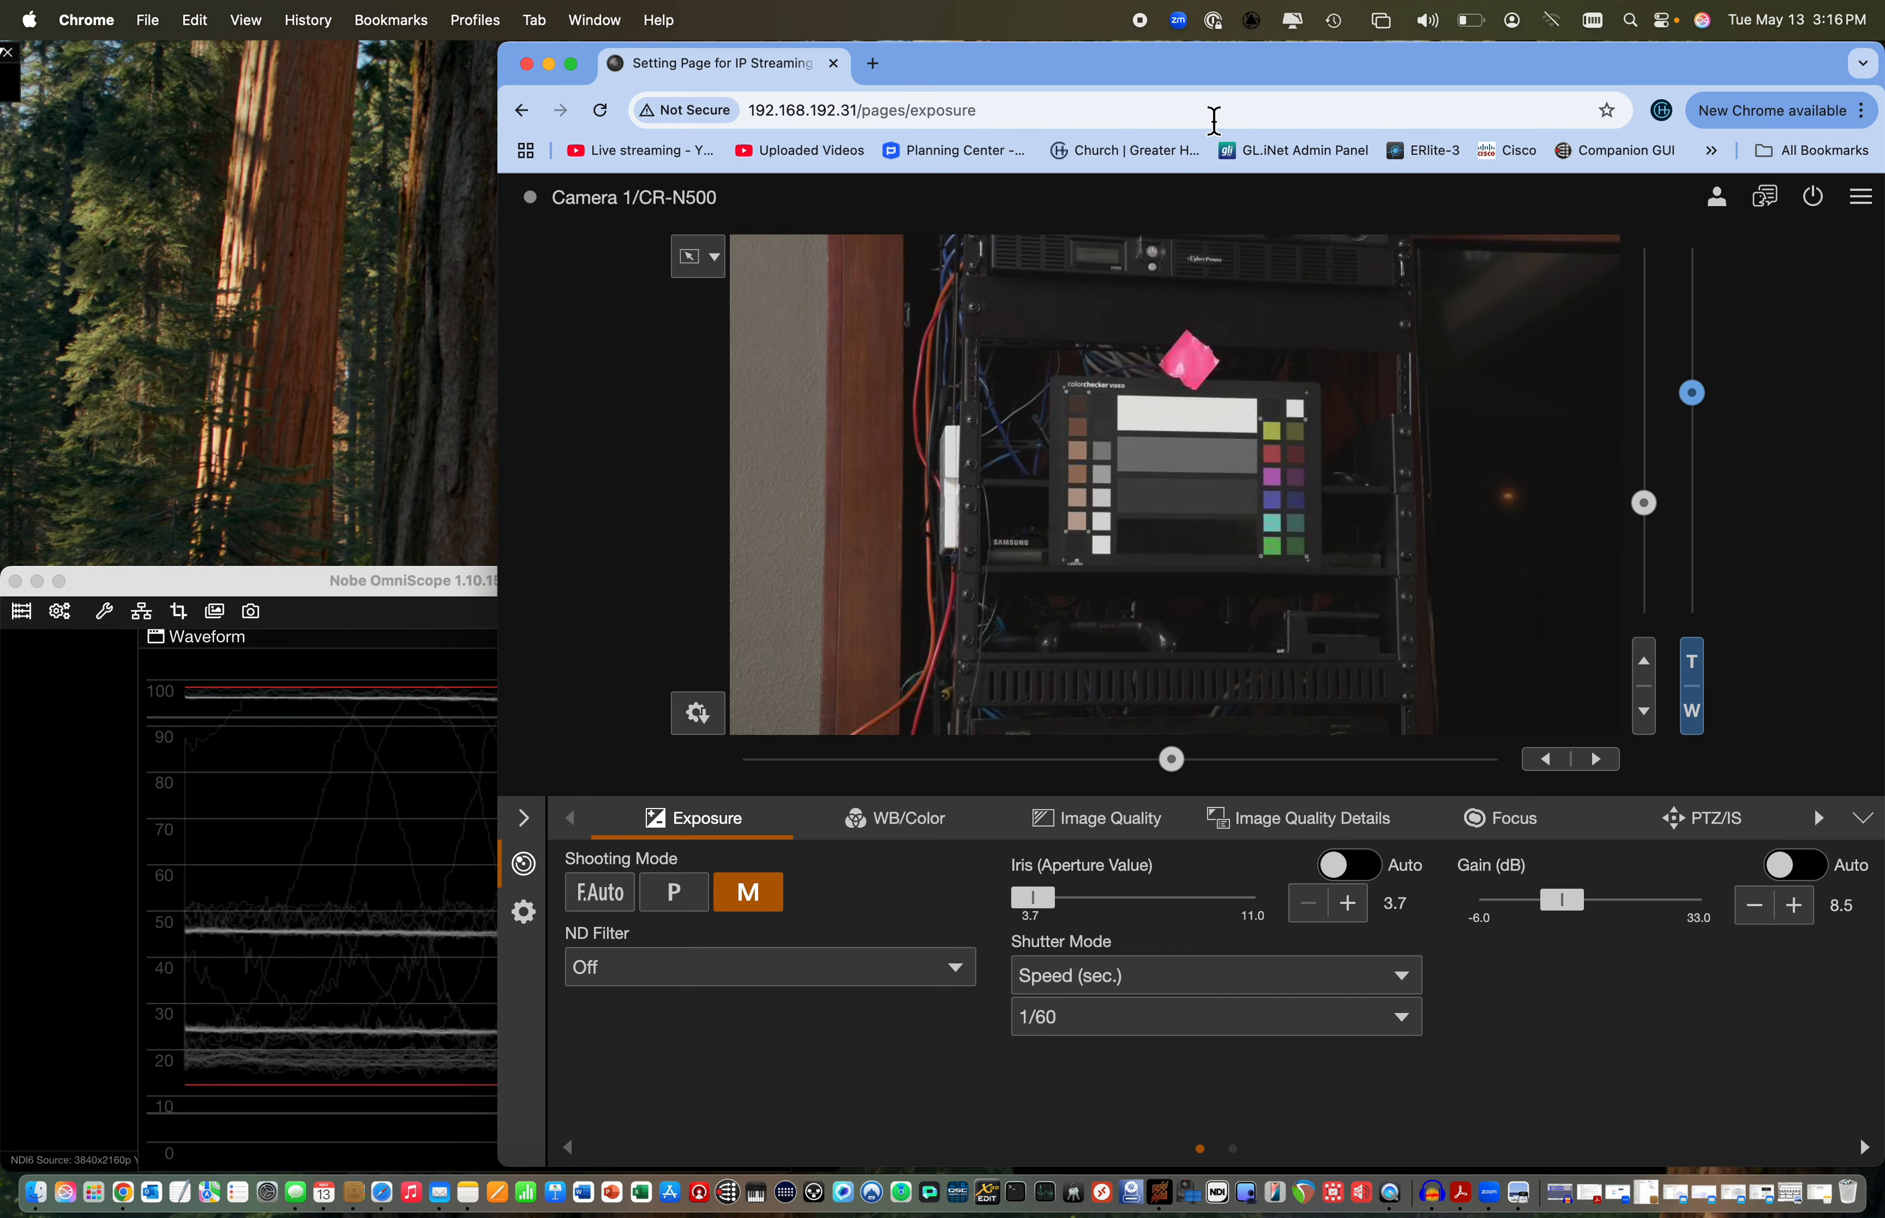
# Lower the gain to 5.5 dB, moving the camera page window aside as needed to check the full waveform
pyautogui.moveTo(1207, 76); pyautogui.dragTo(1517, 96)
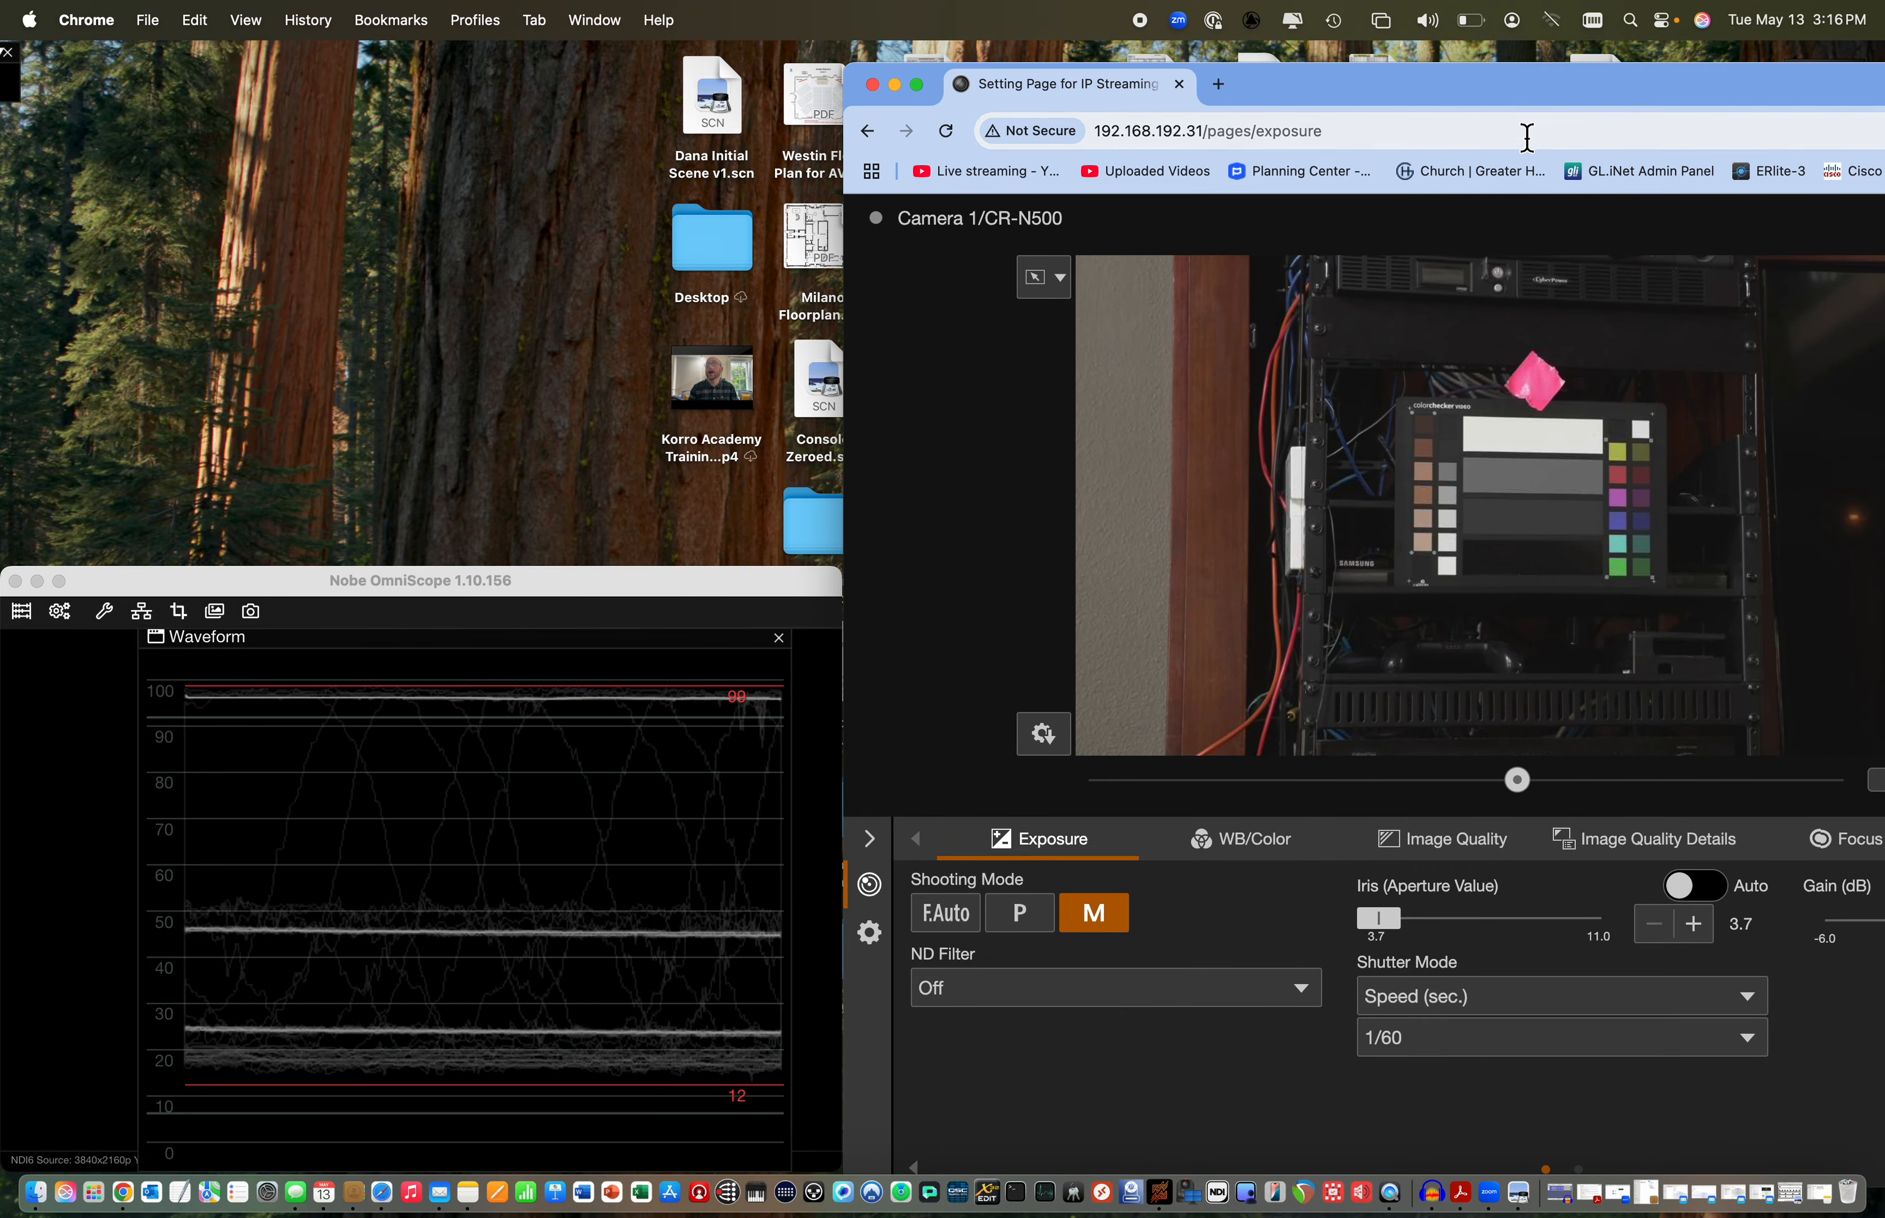
pyautogui.moveTo(1525, 83); pyautogui.dragTo(1337, 67)
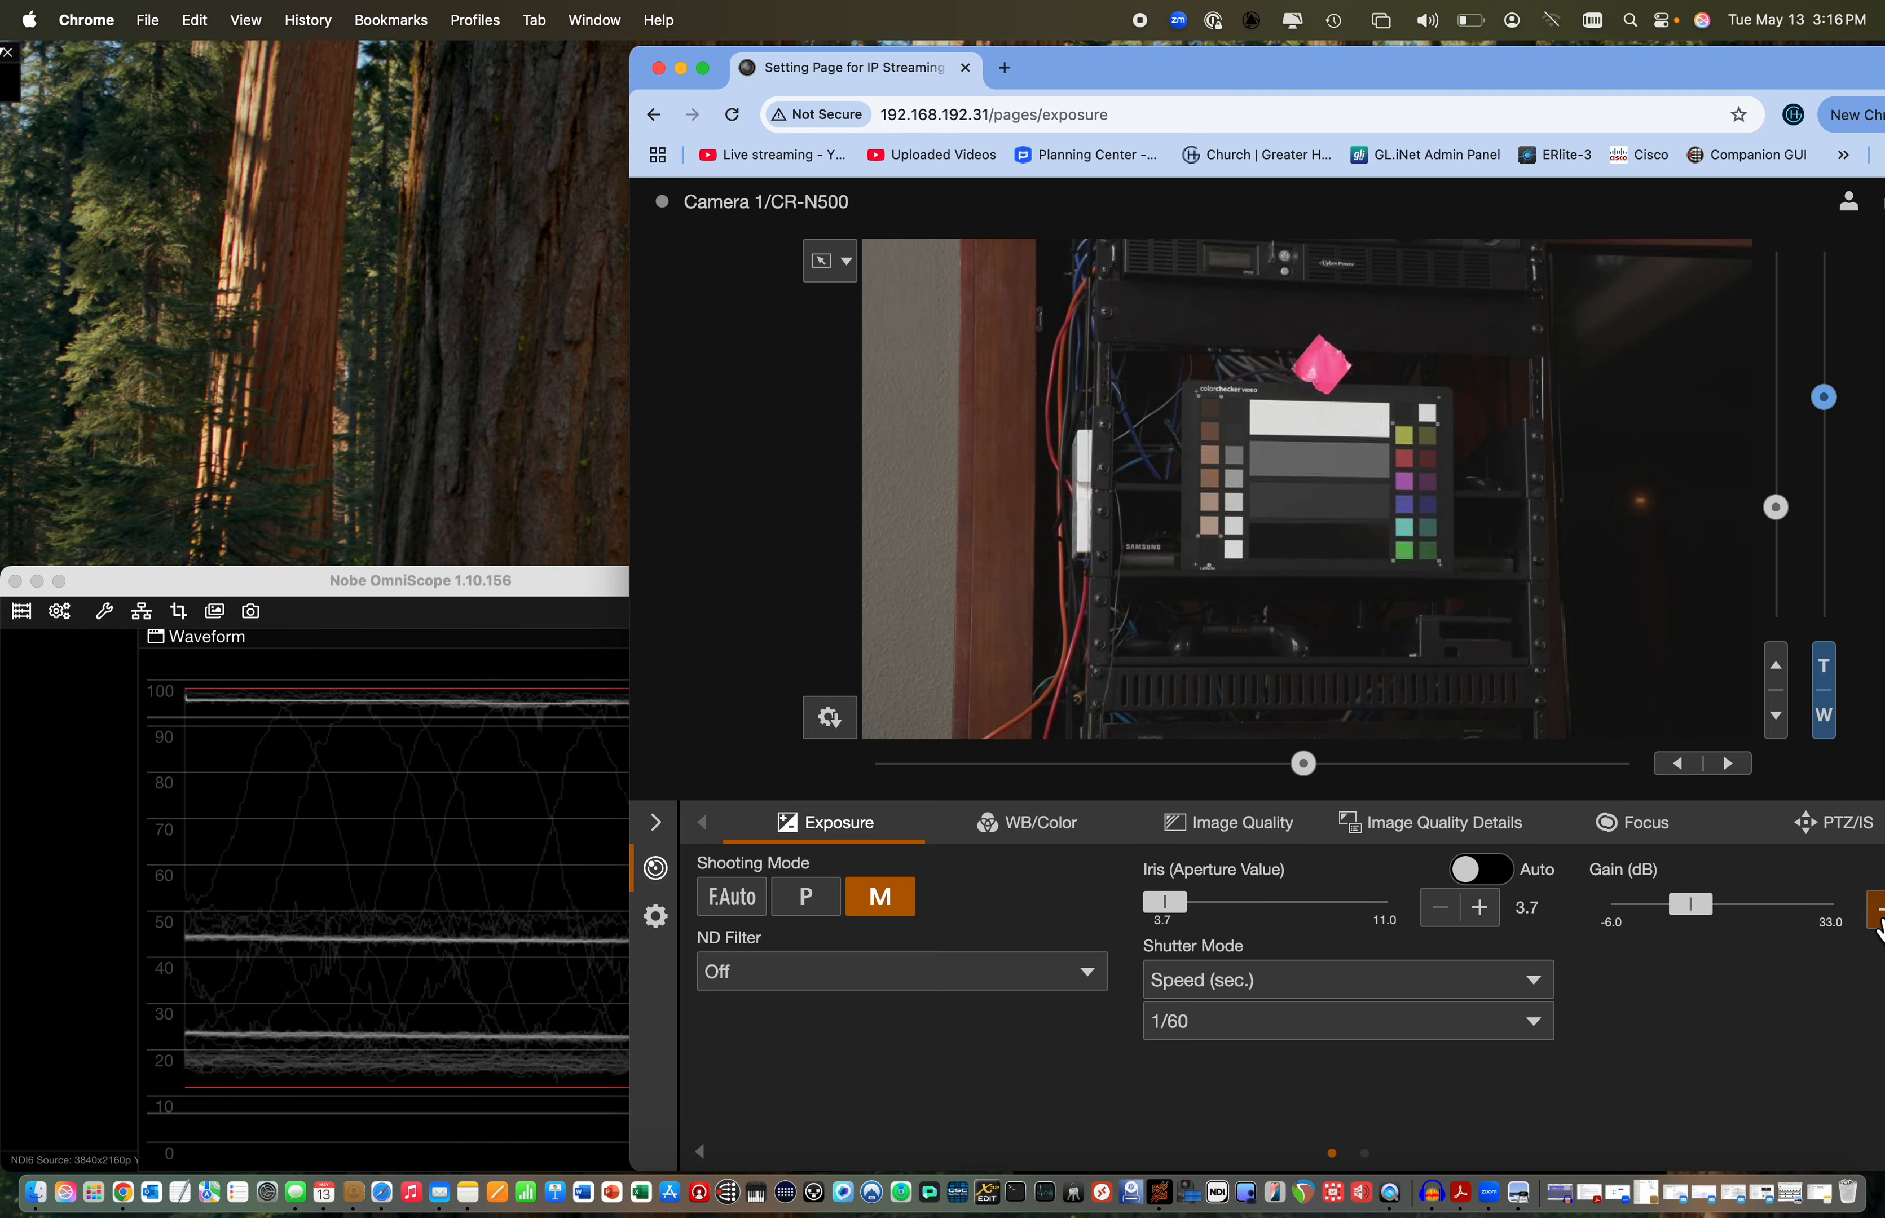
pyautogui.click(1876, 919)
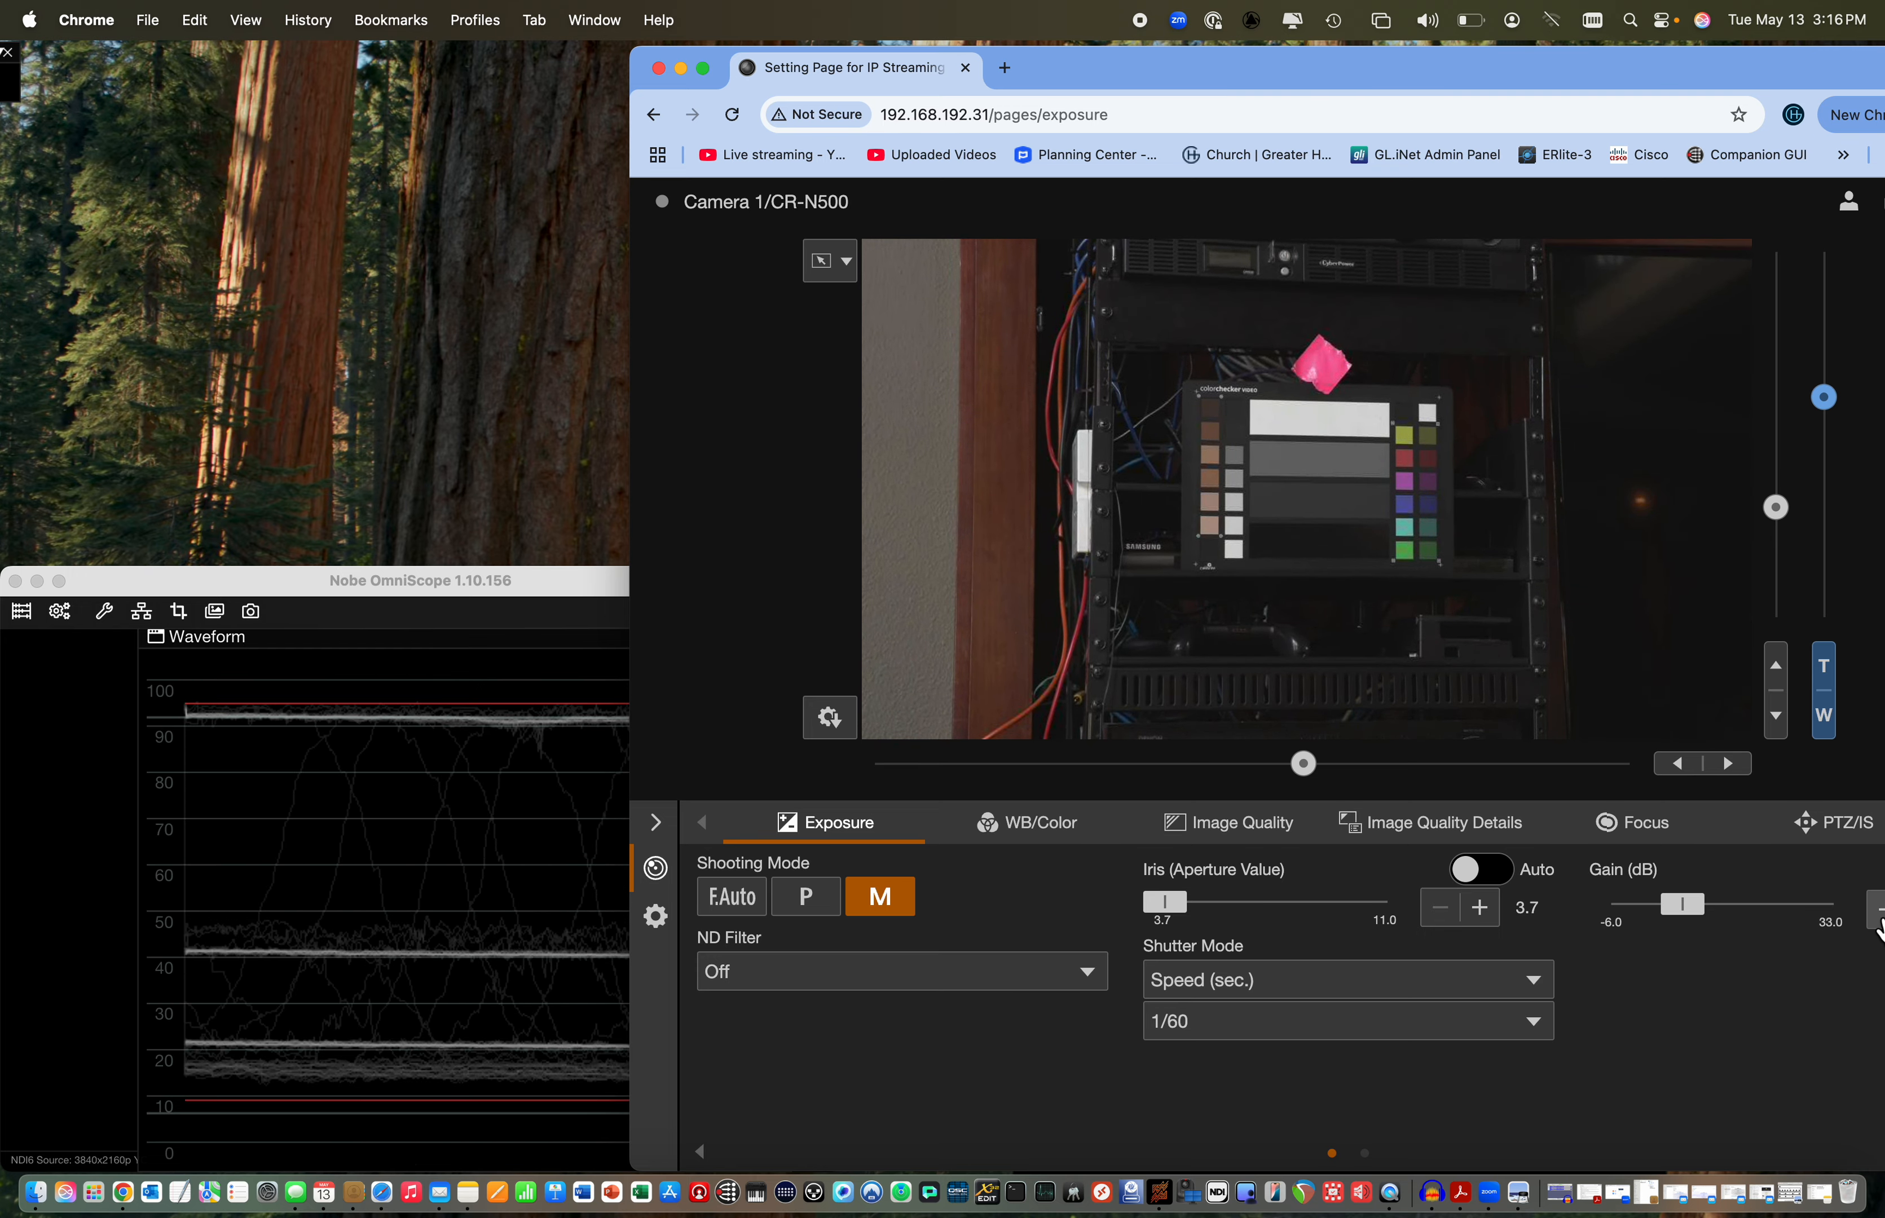
pyautogui.moveTo(1334, 77); pyautogui.dragTo(1233, 83)
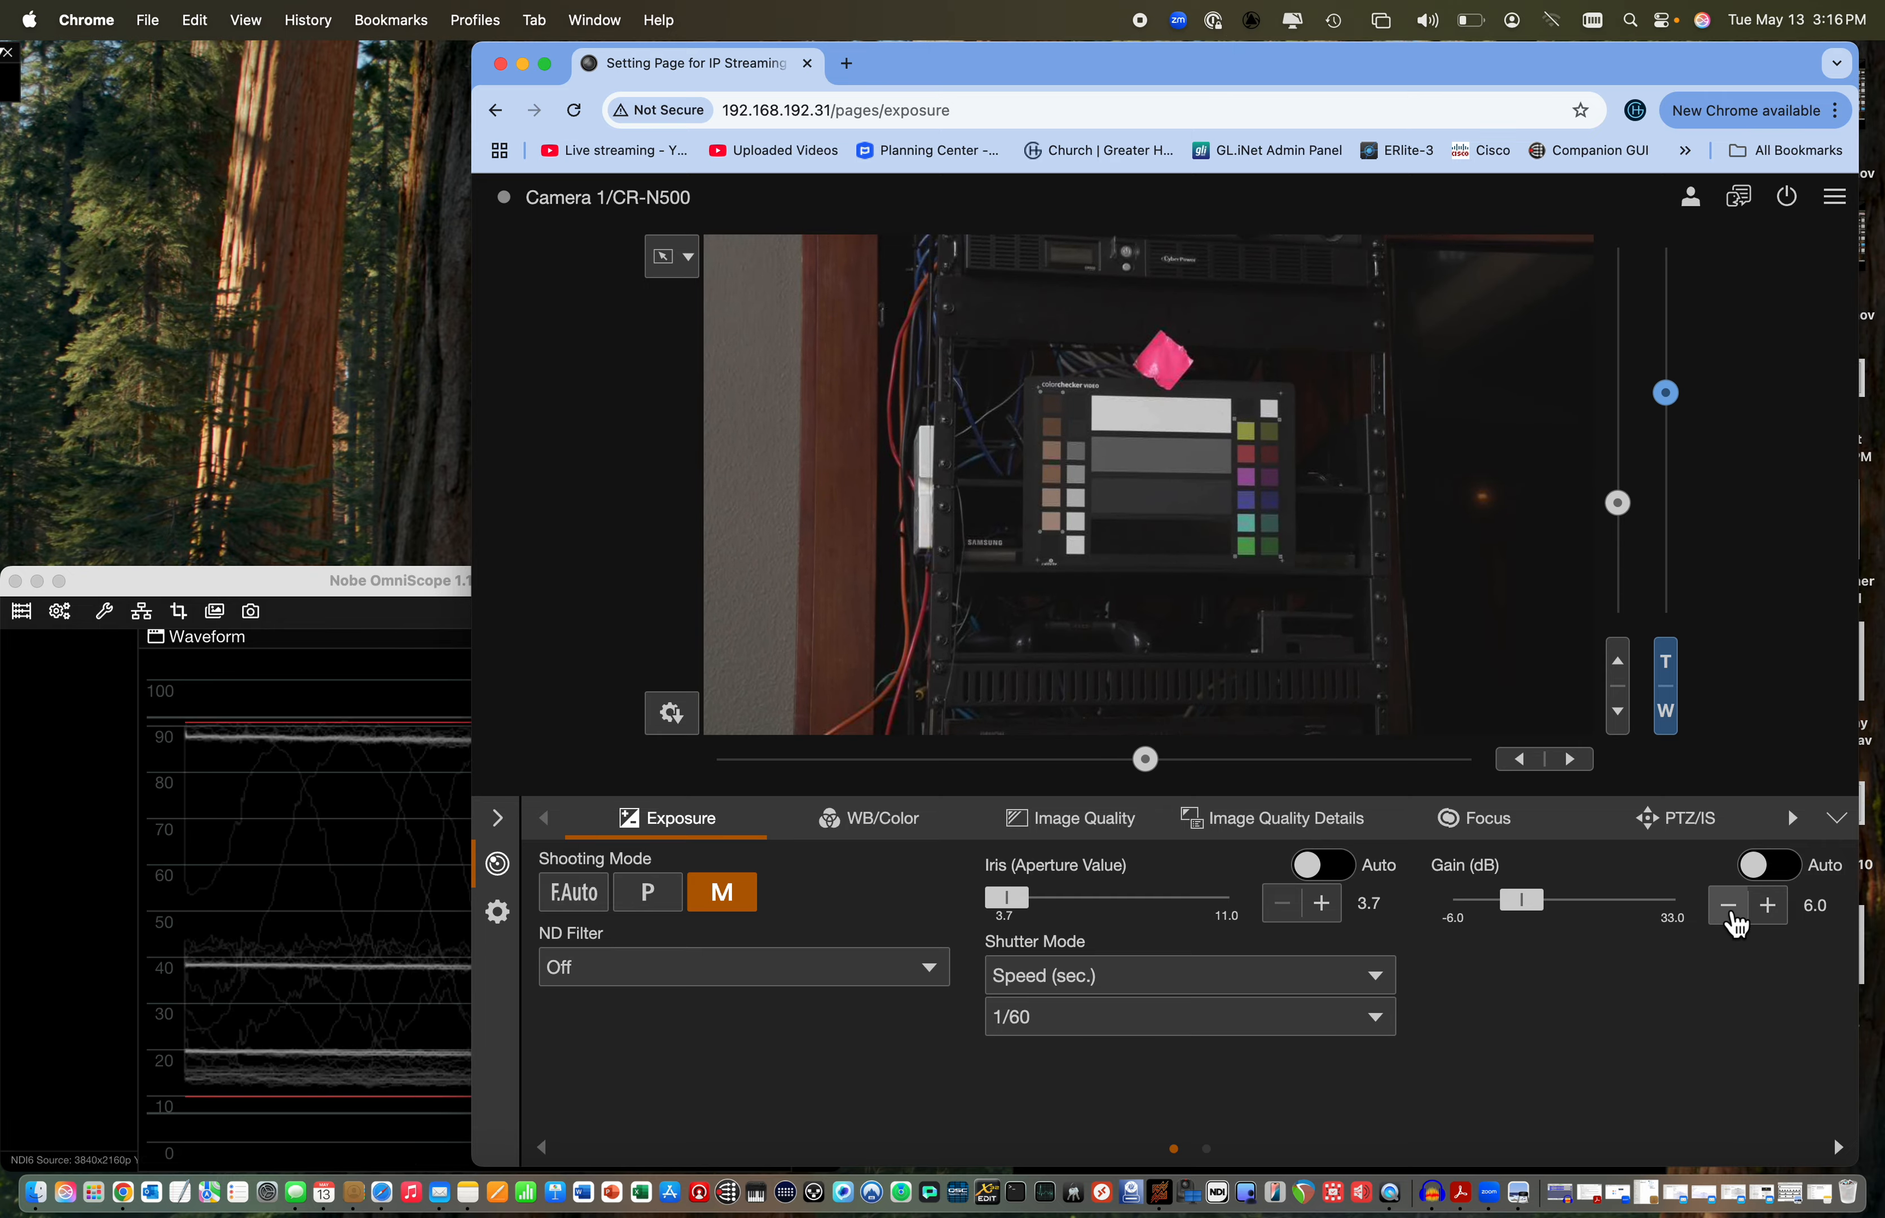
pyautogui.click(1731, 913)
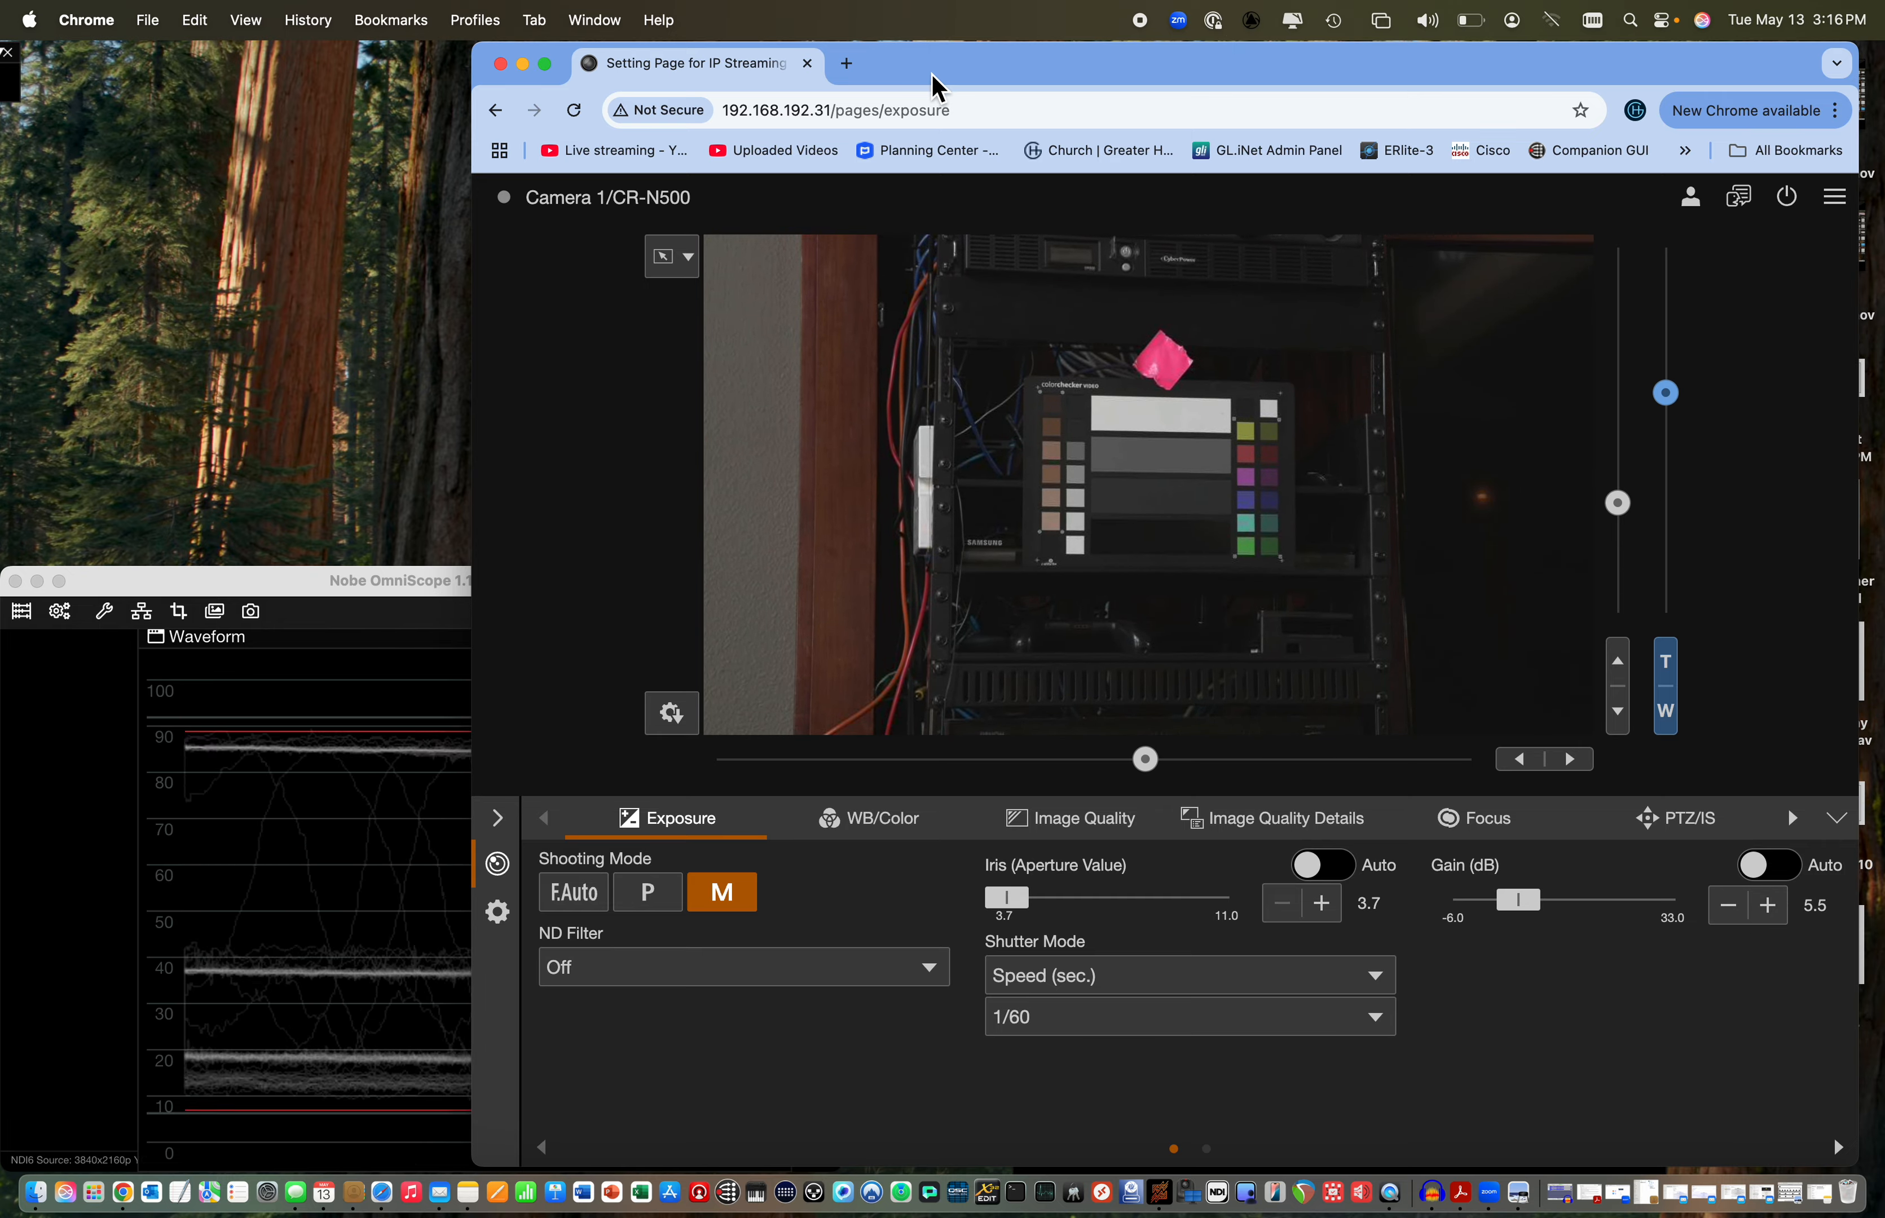
pyautogui.moveTo(937, 87); pyautogui.dragTo(1384, 141)
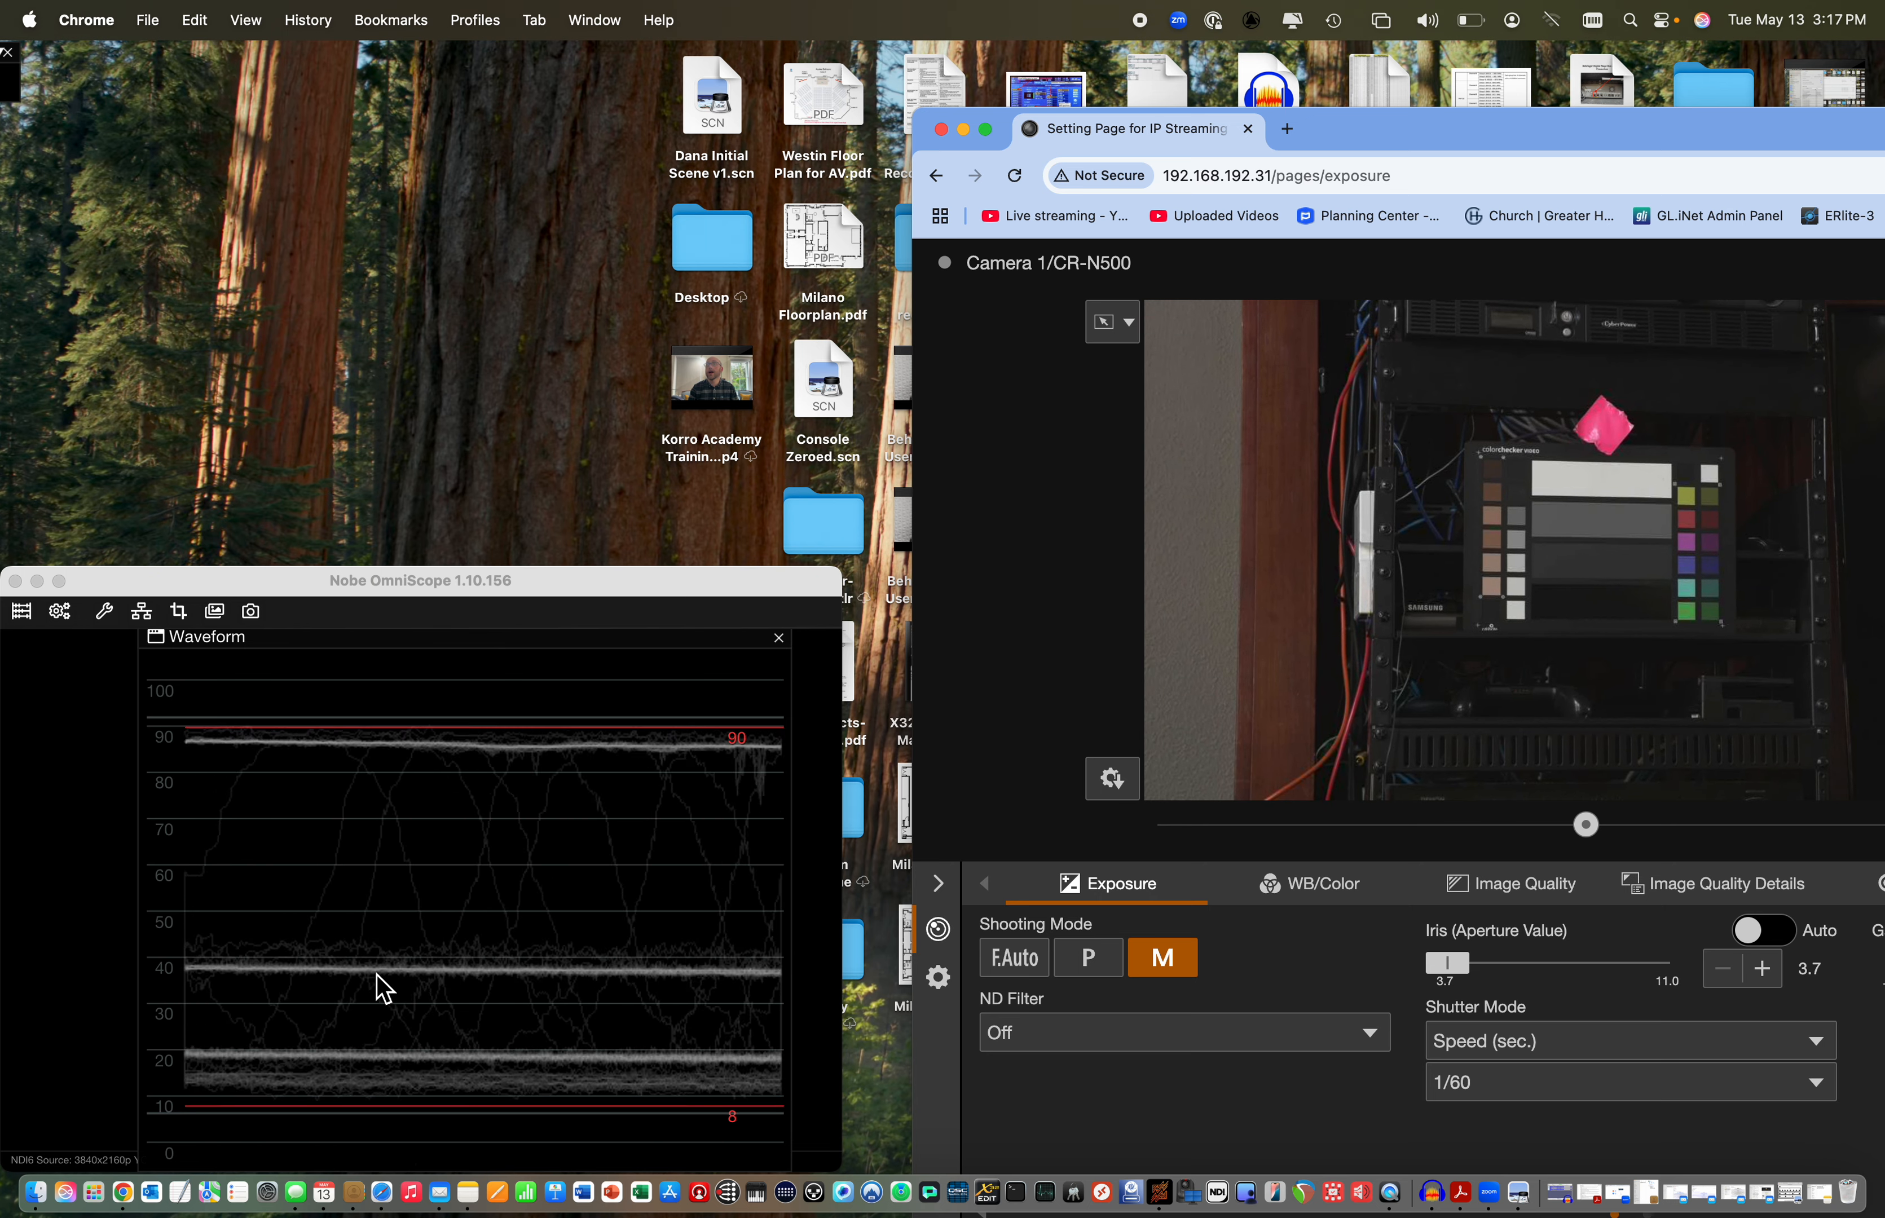
pyautogui.moveTo(1331, 131); pyautogui.dragTo(789, 17)
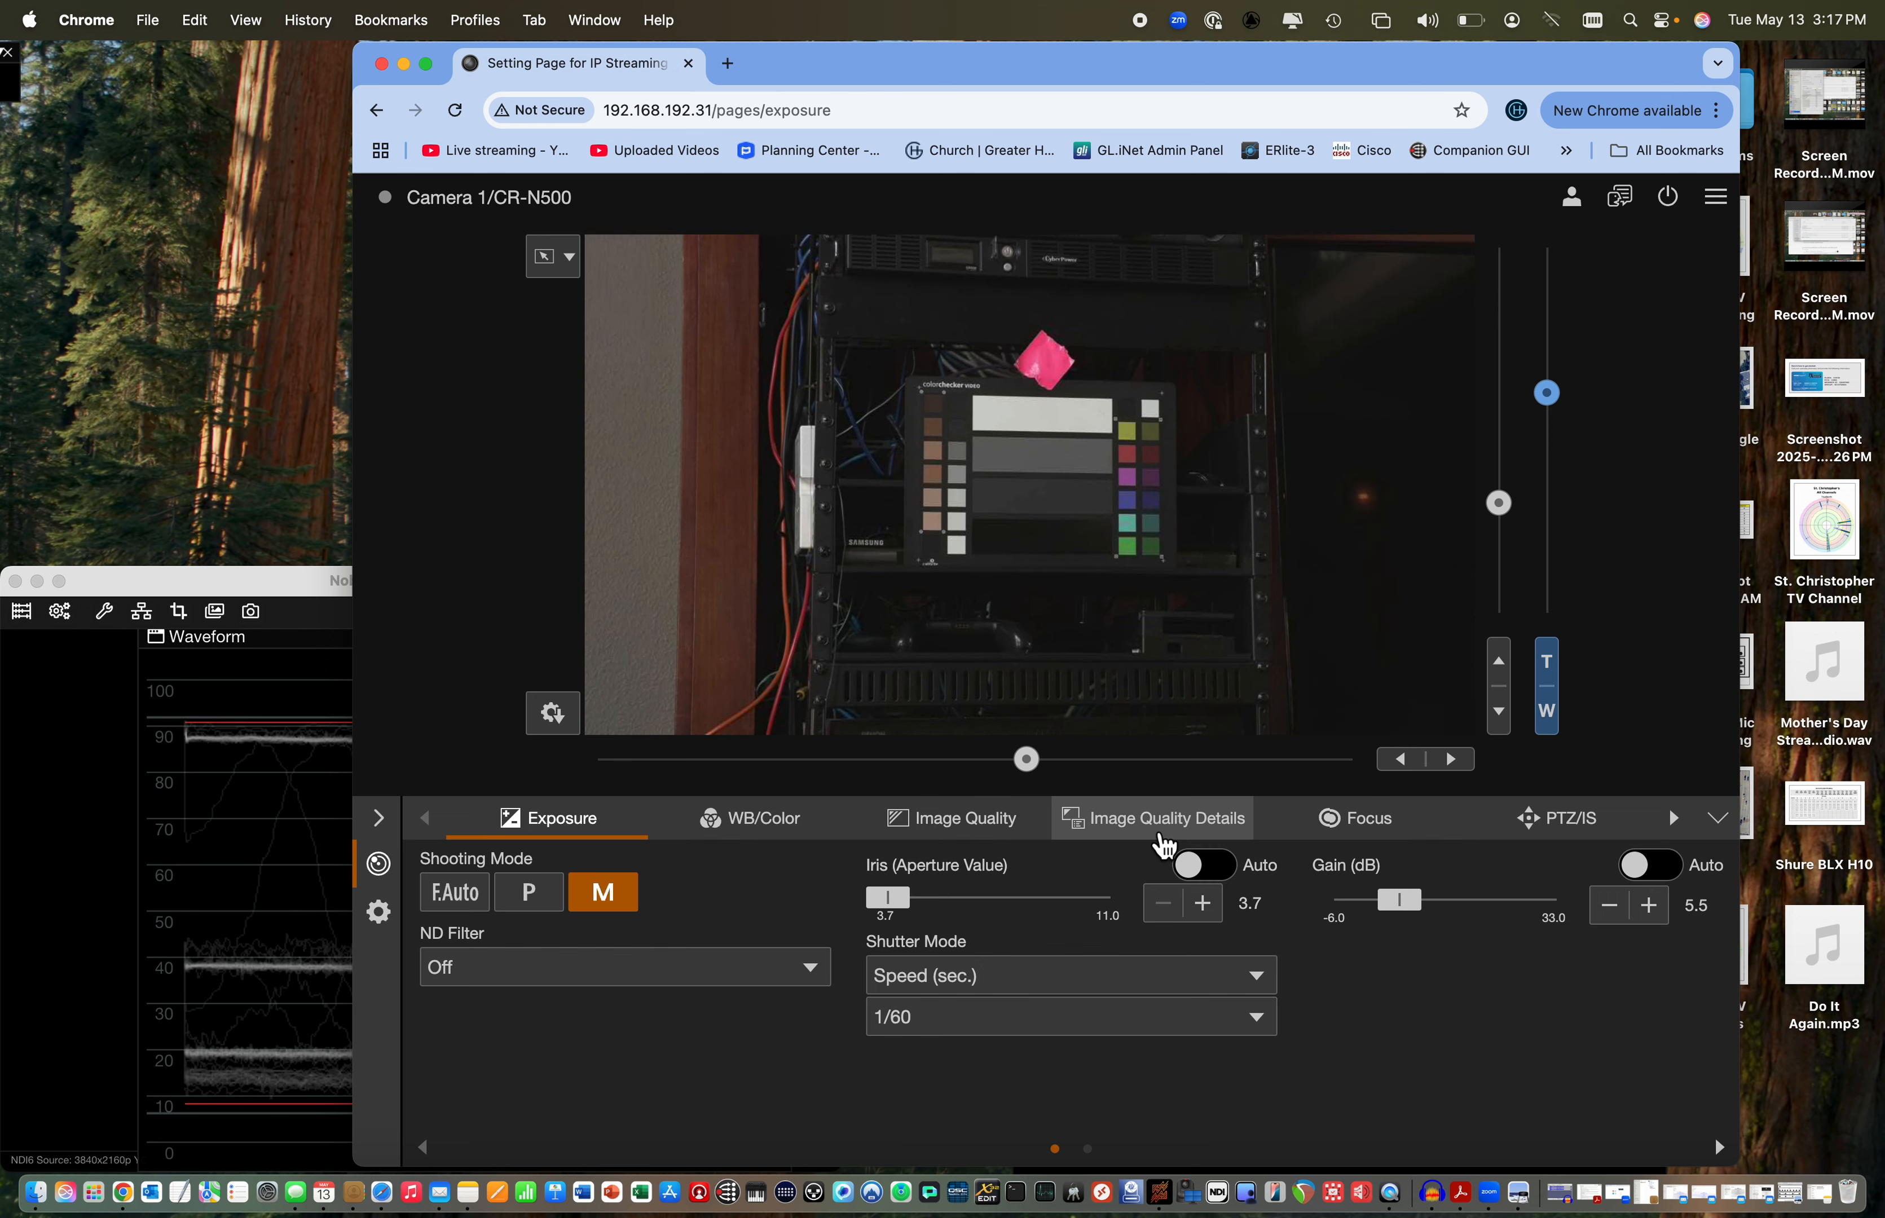
# Open the Image Quality Details settings beside the waveform and lower the black Master Pedestal to -48
pyautogui.click(1162, 824)
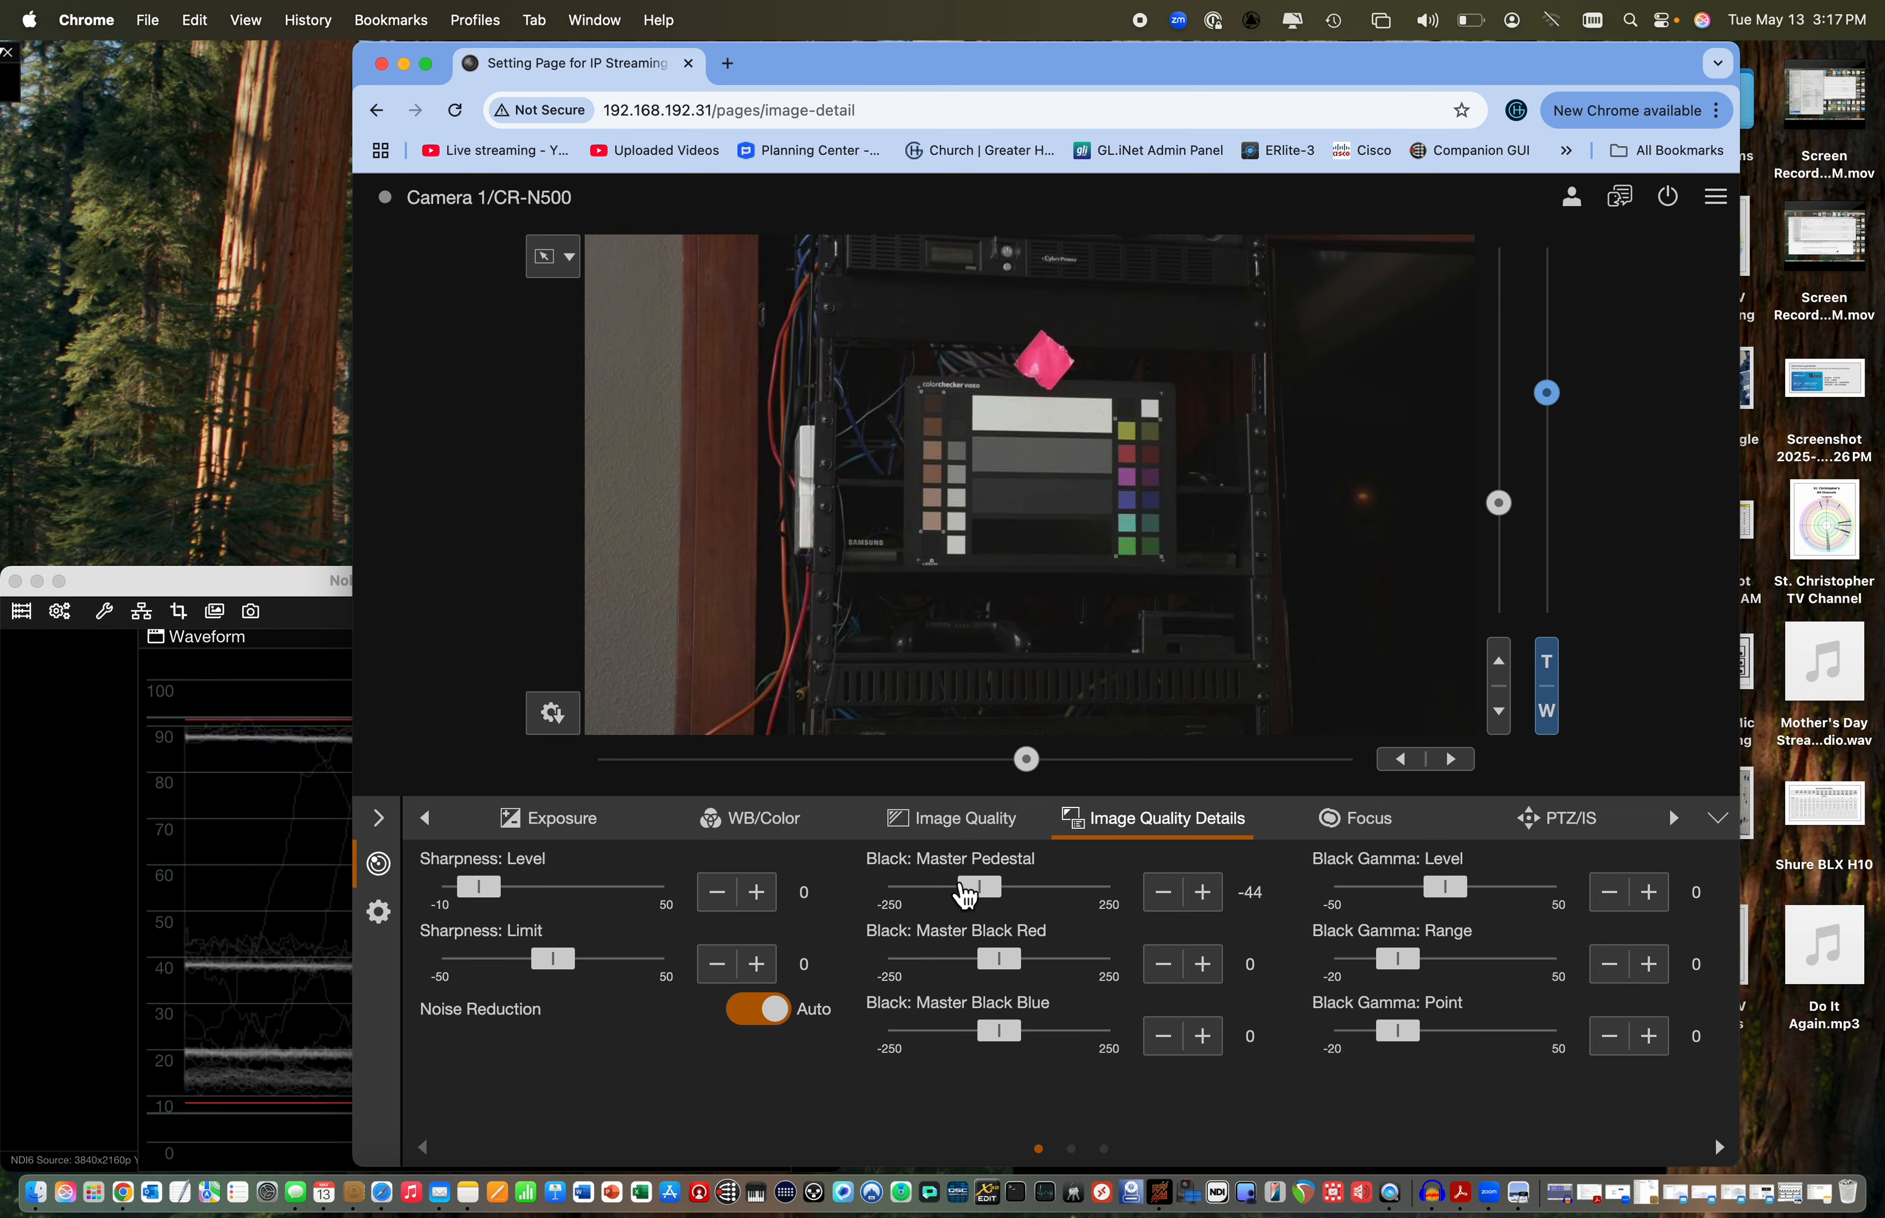
pyautogui.moveTo(1092, 71); pyautogui.dragTo(1340, 76)
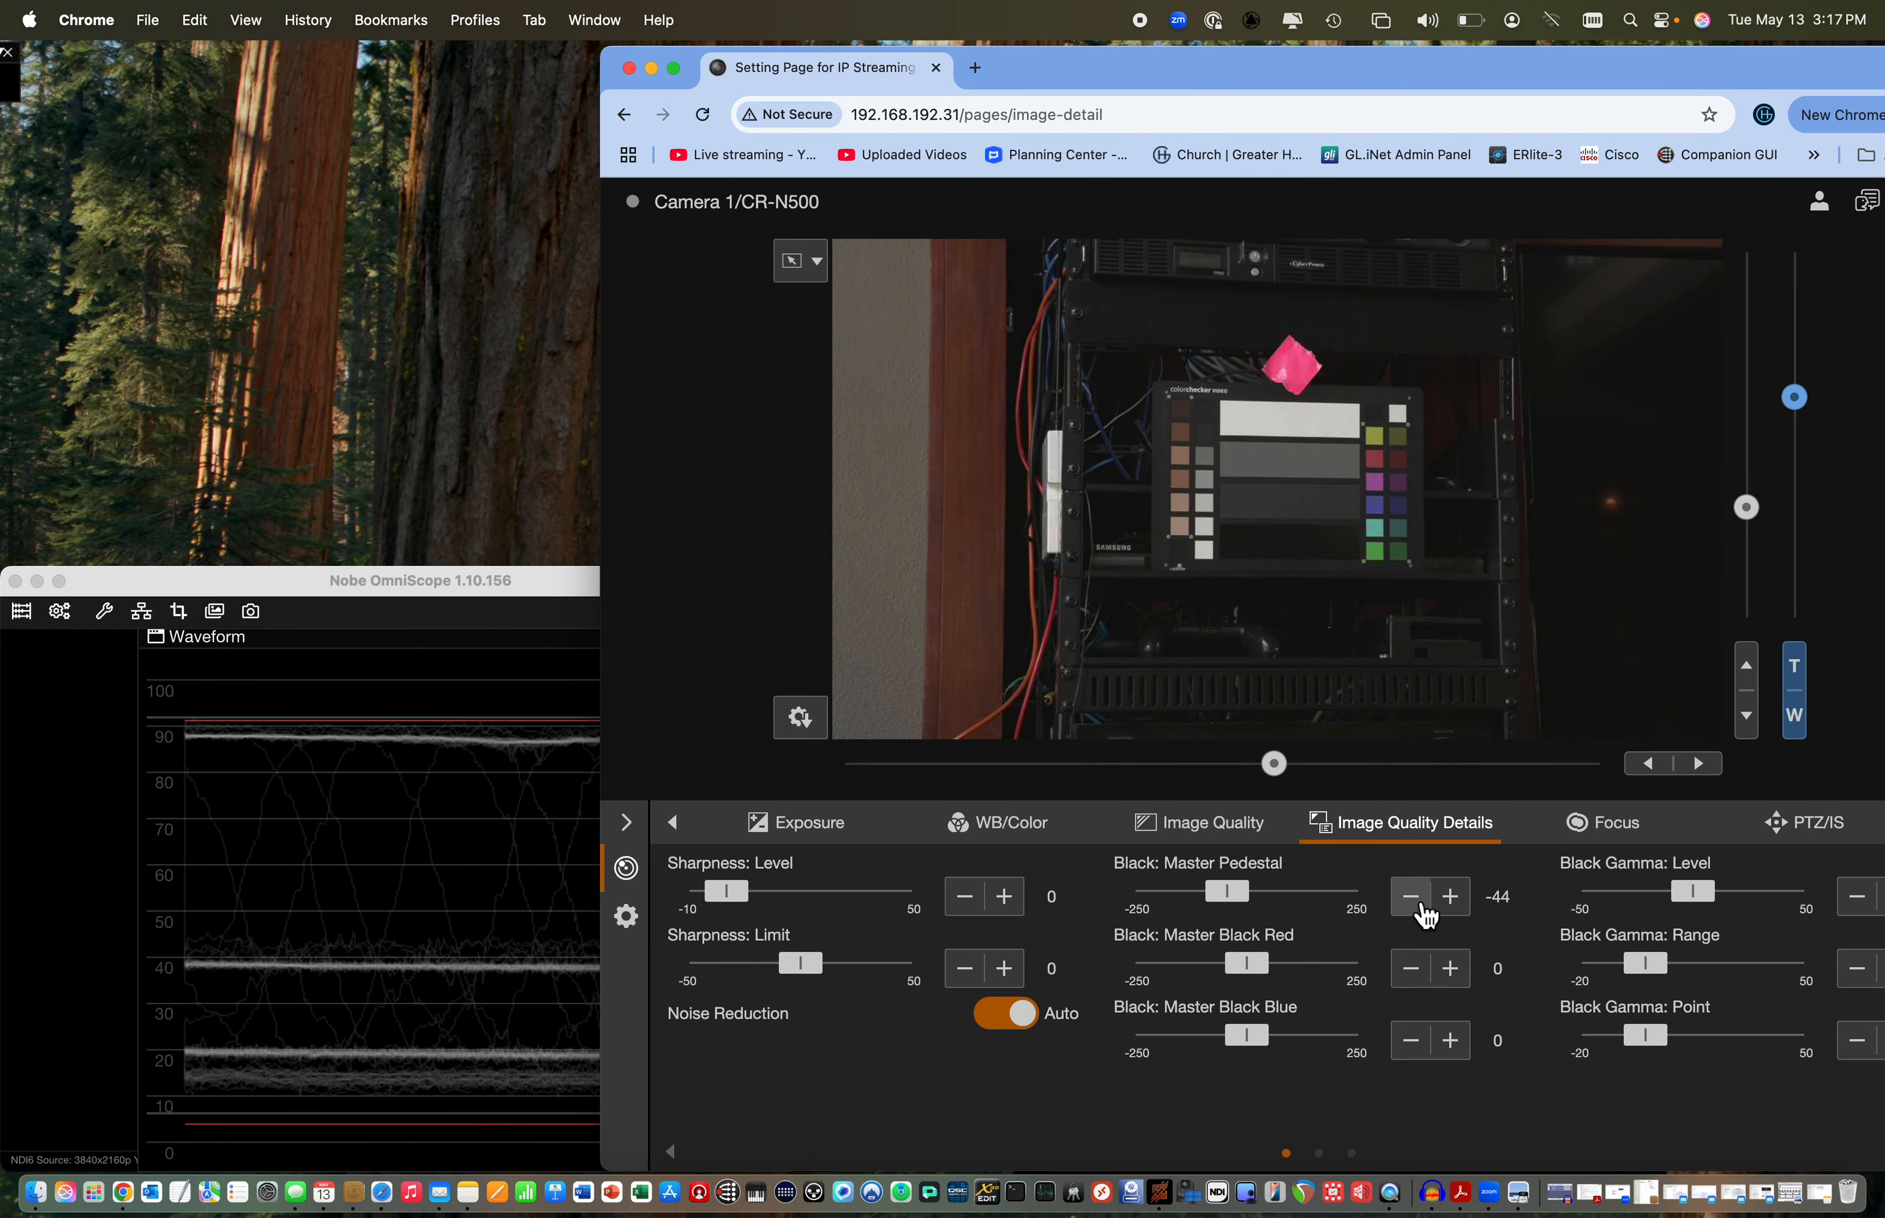
pyautogui.click(1427, 916)
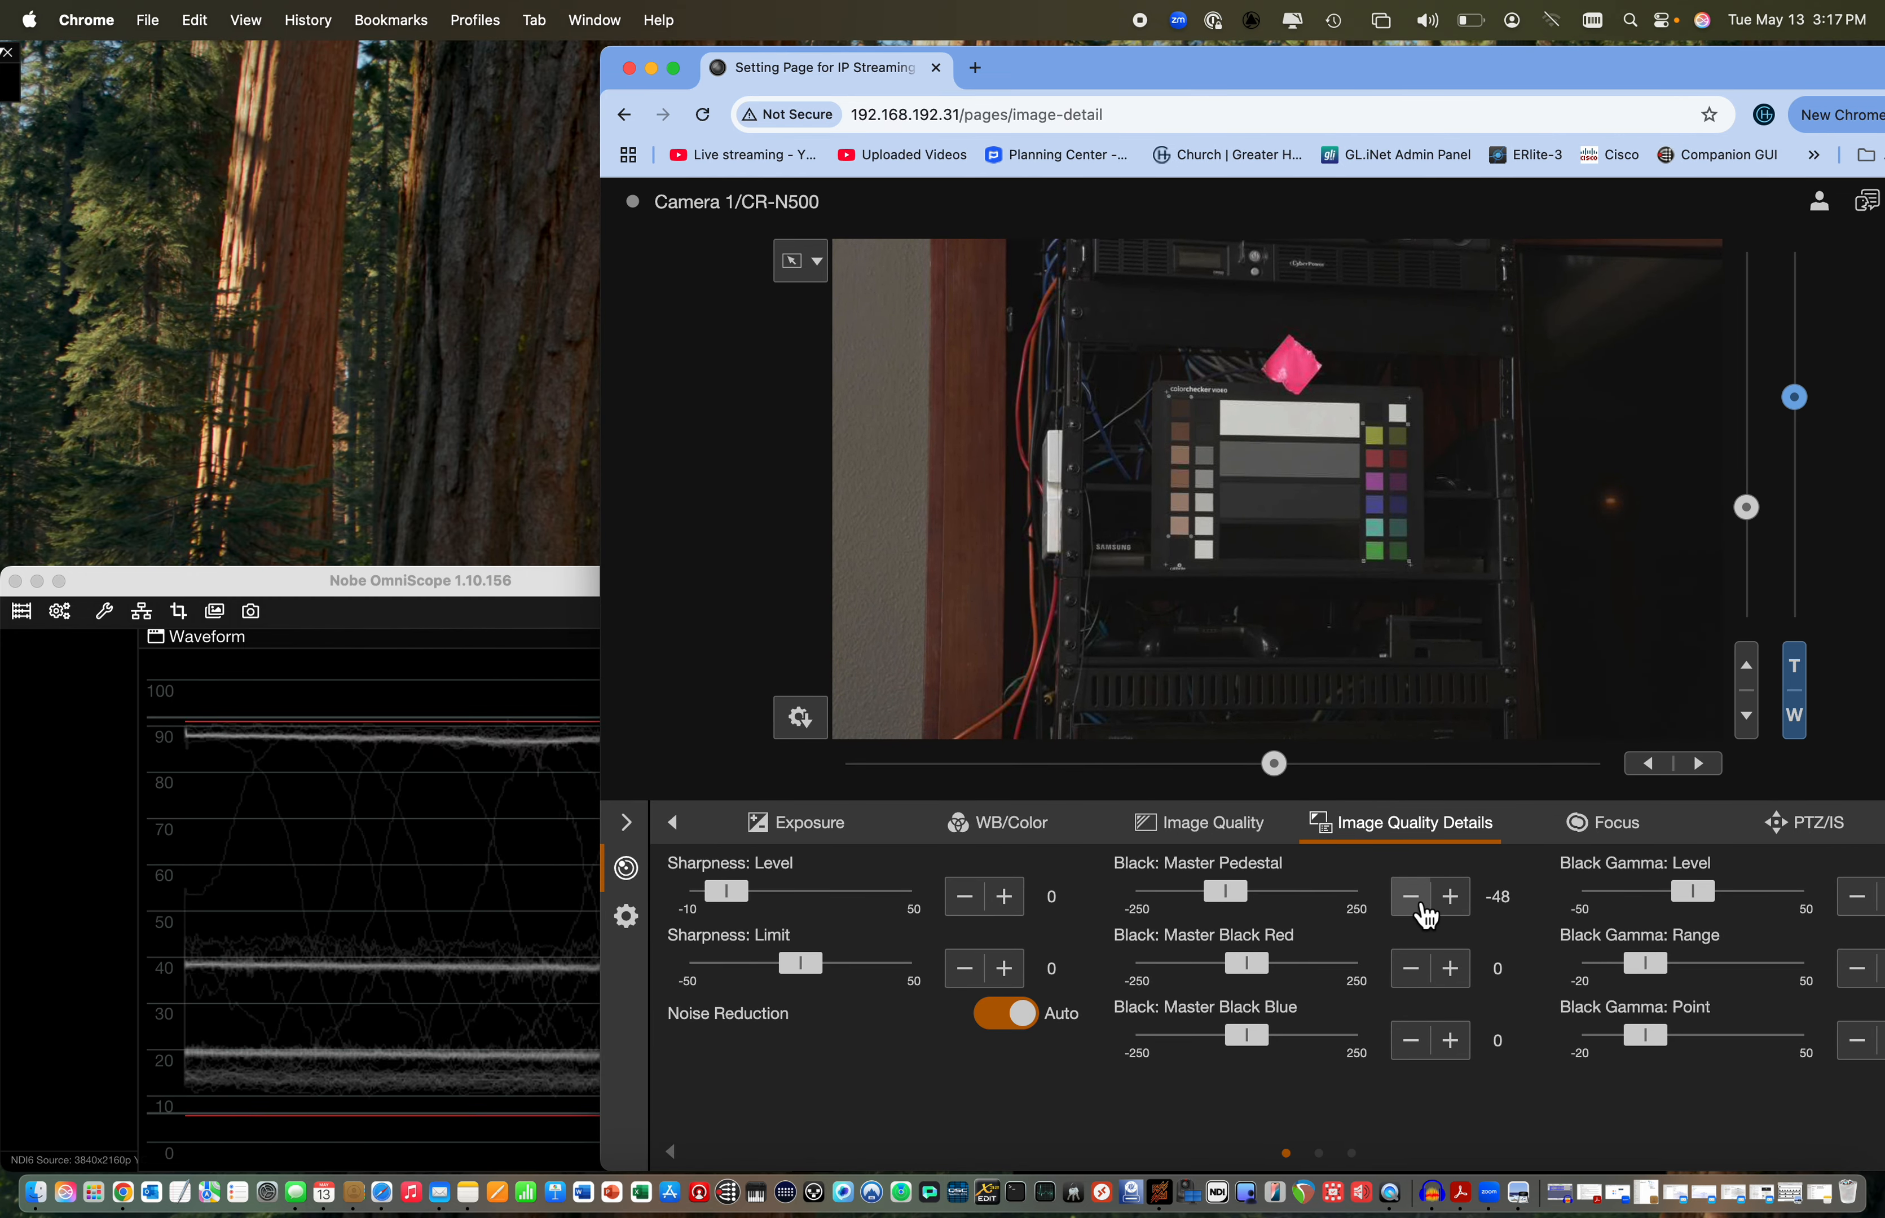
# Raise the black Master Pedestal to 2 while watching the dark bars on the waveform
pyautogui.moveTo(1232, 901)
pyautogui.mouseDown()
pyautogui.moveTo(1204, 905)
pyautogui.moveTo(1251, 906)
pyautogui.mouseUp()
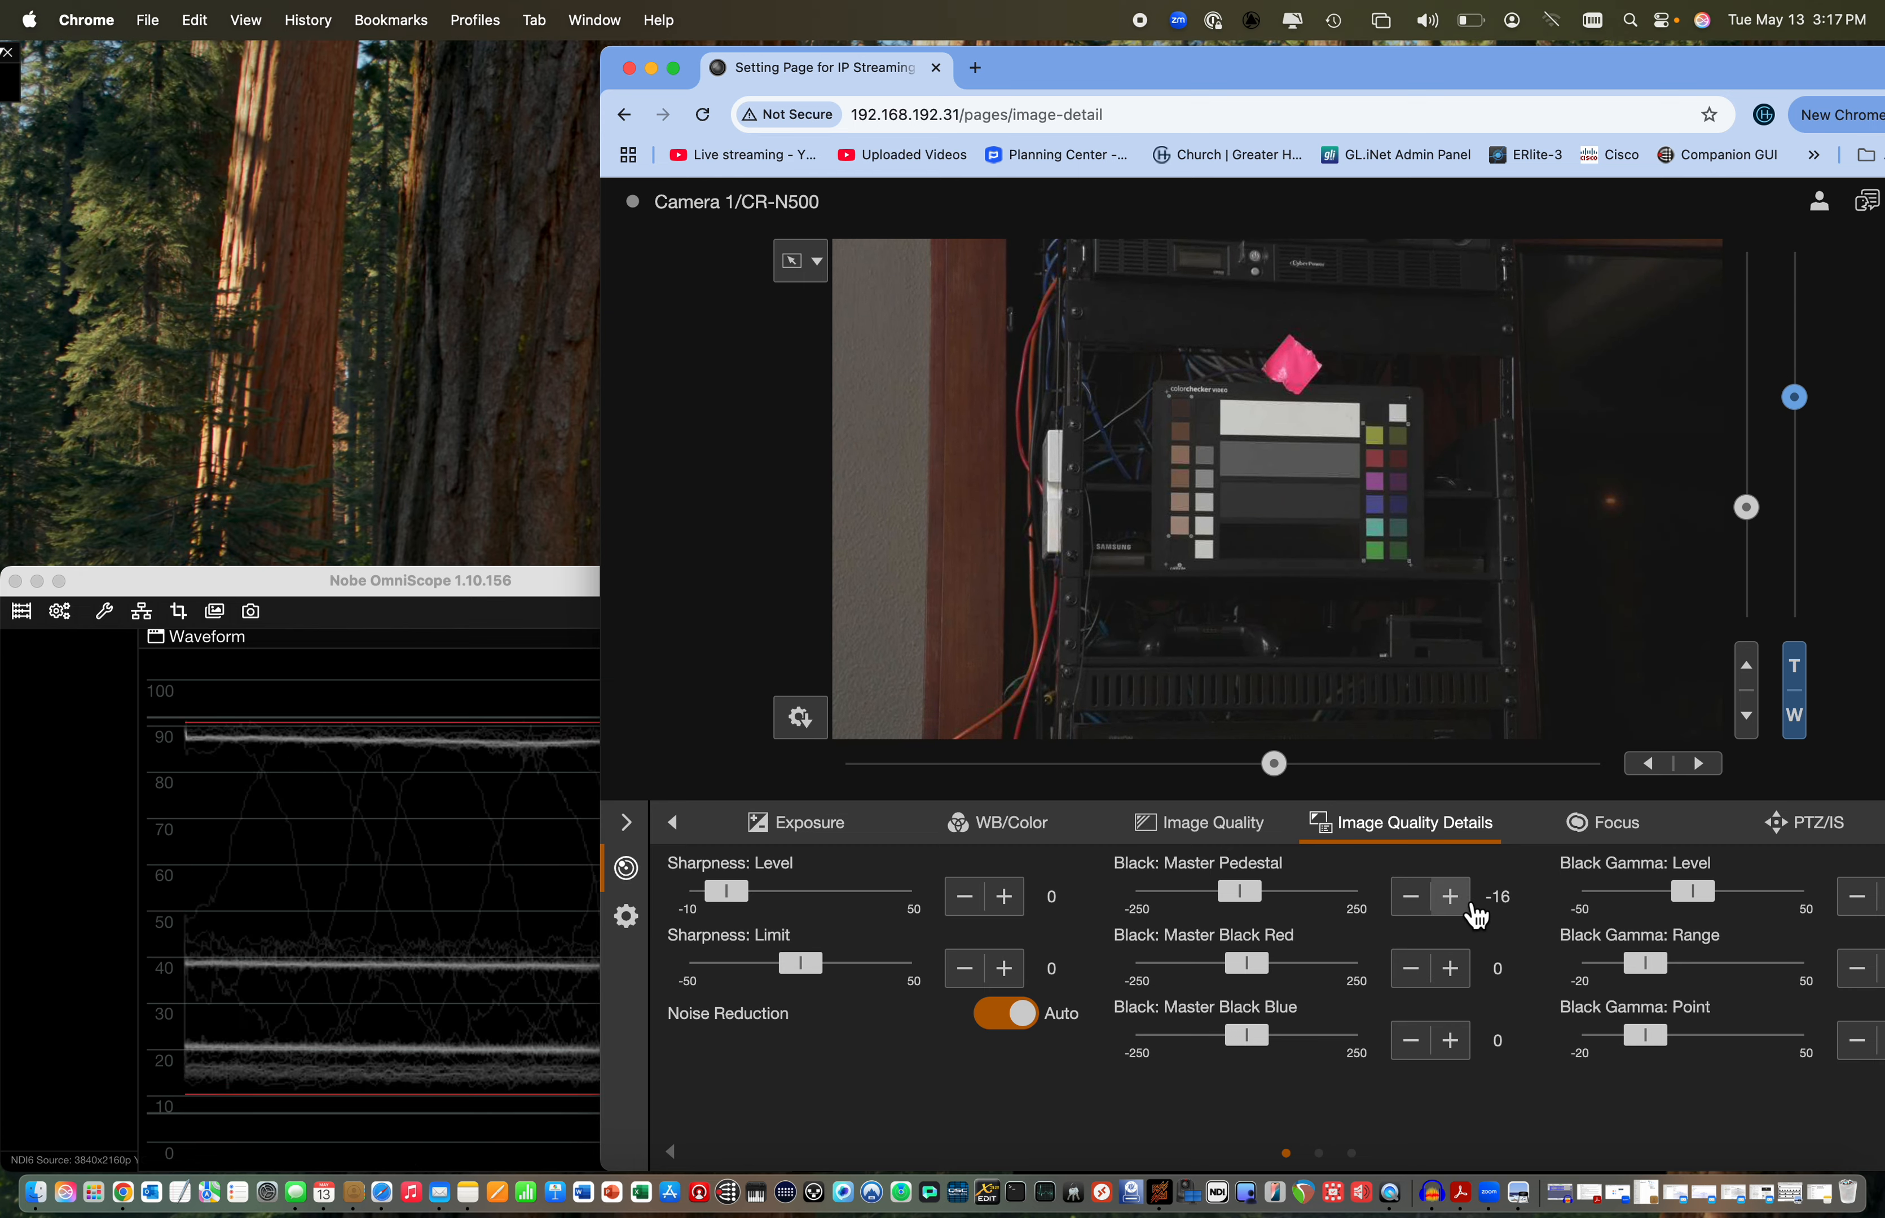
pyautogui.click(1465, 901)
pyautogui.click(1465, 901)
pyautogui.click(1465, 901)
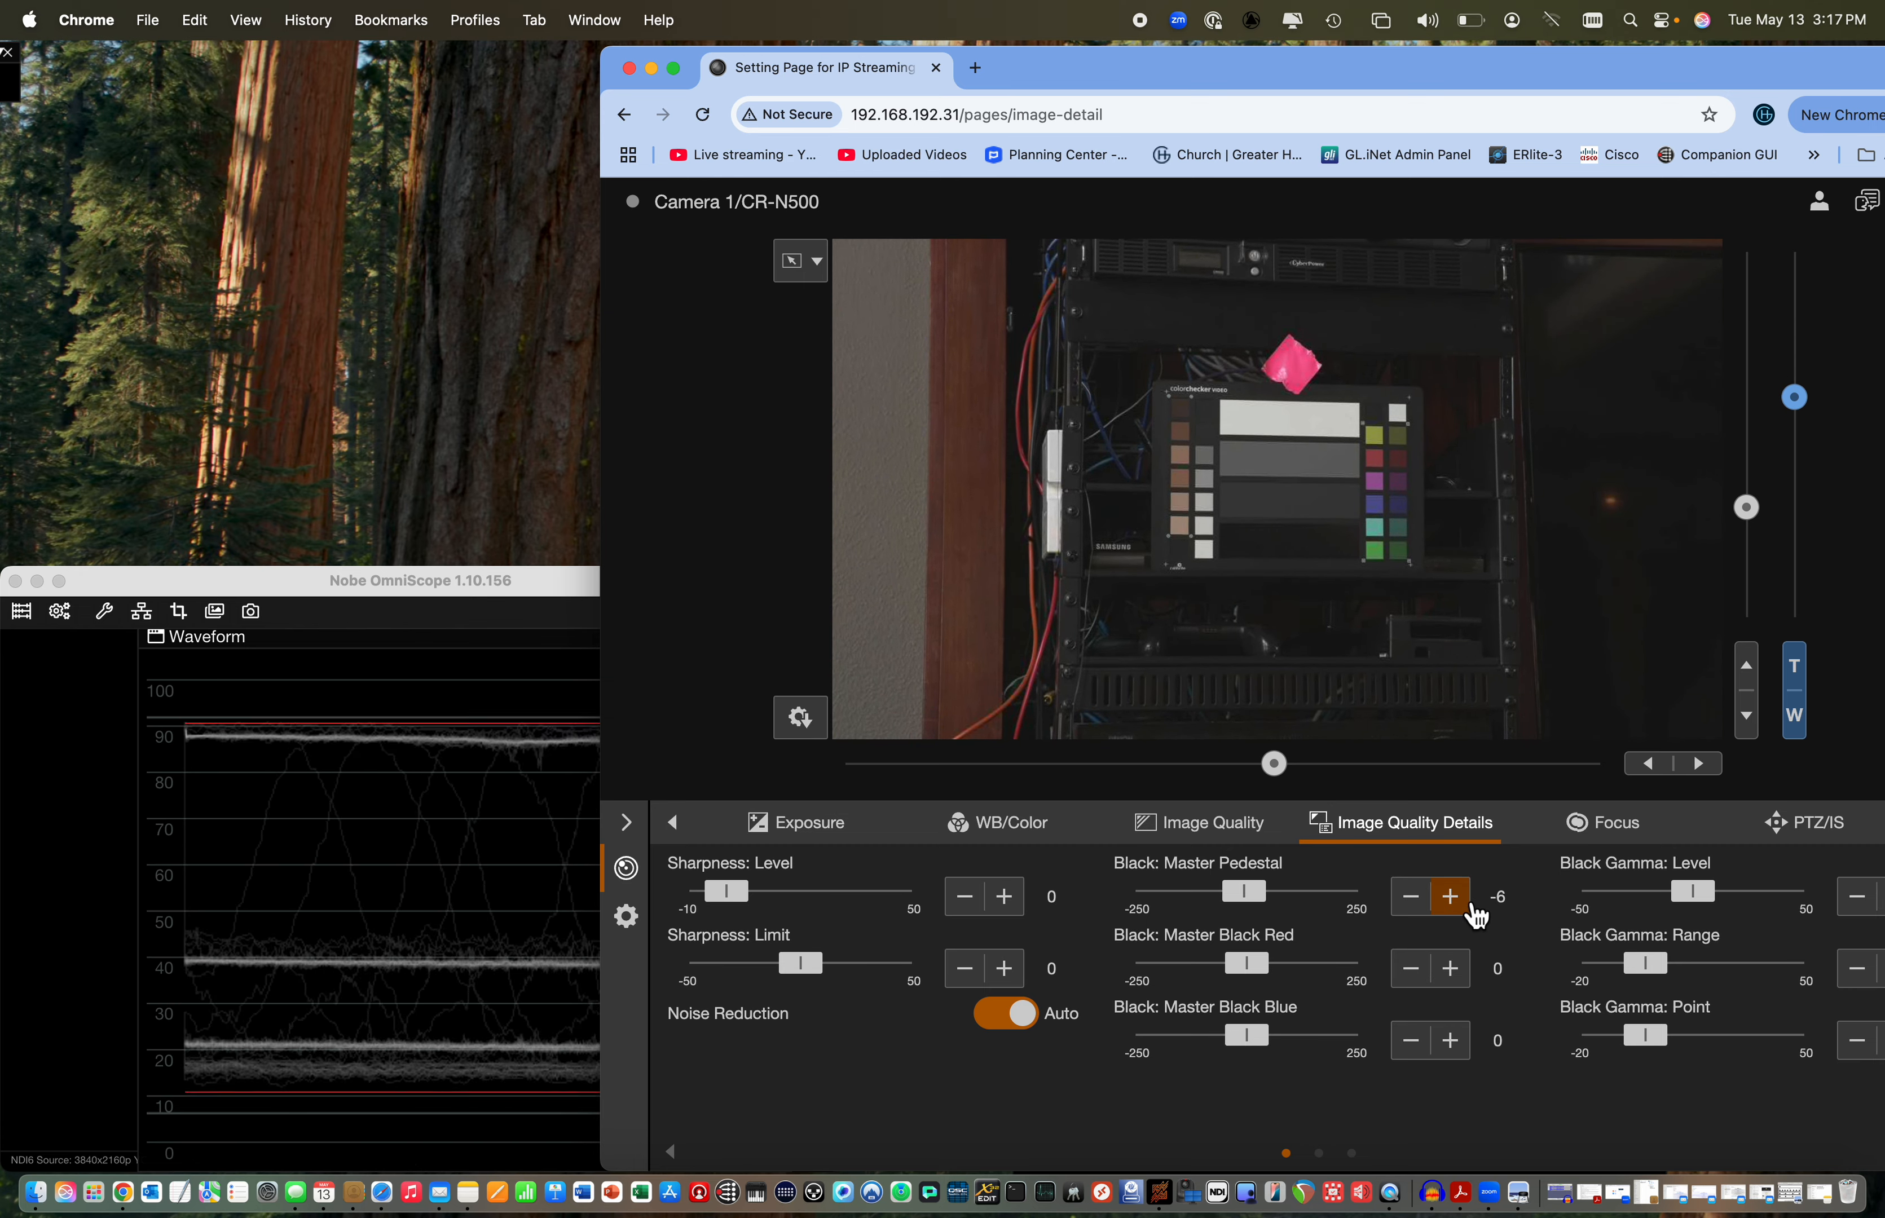
pyautogui.click(1465, 901)
pyautogui.click(1465, 902)
pyautogui.click(1465, 901)
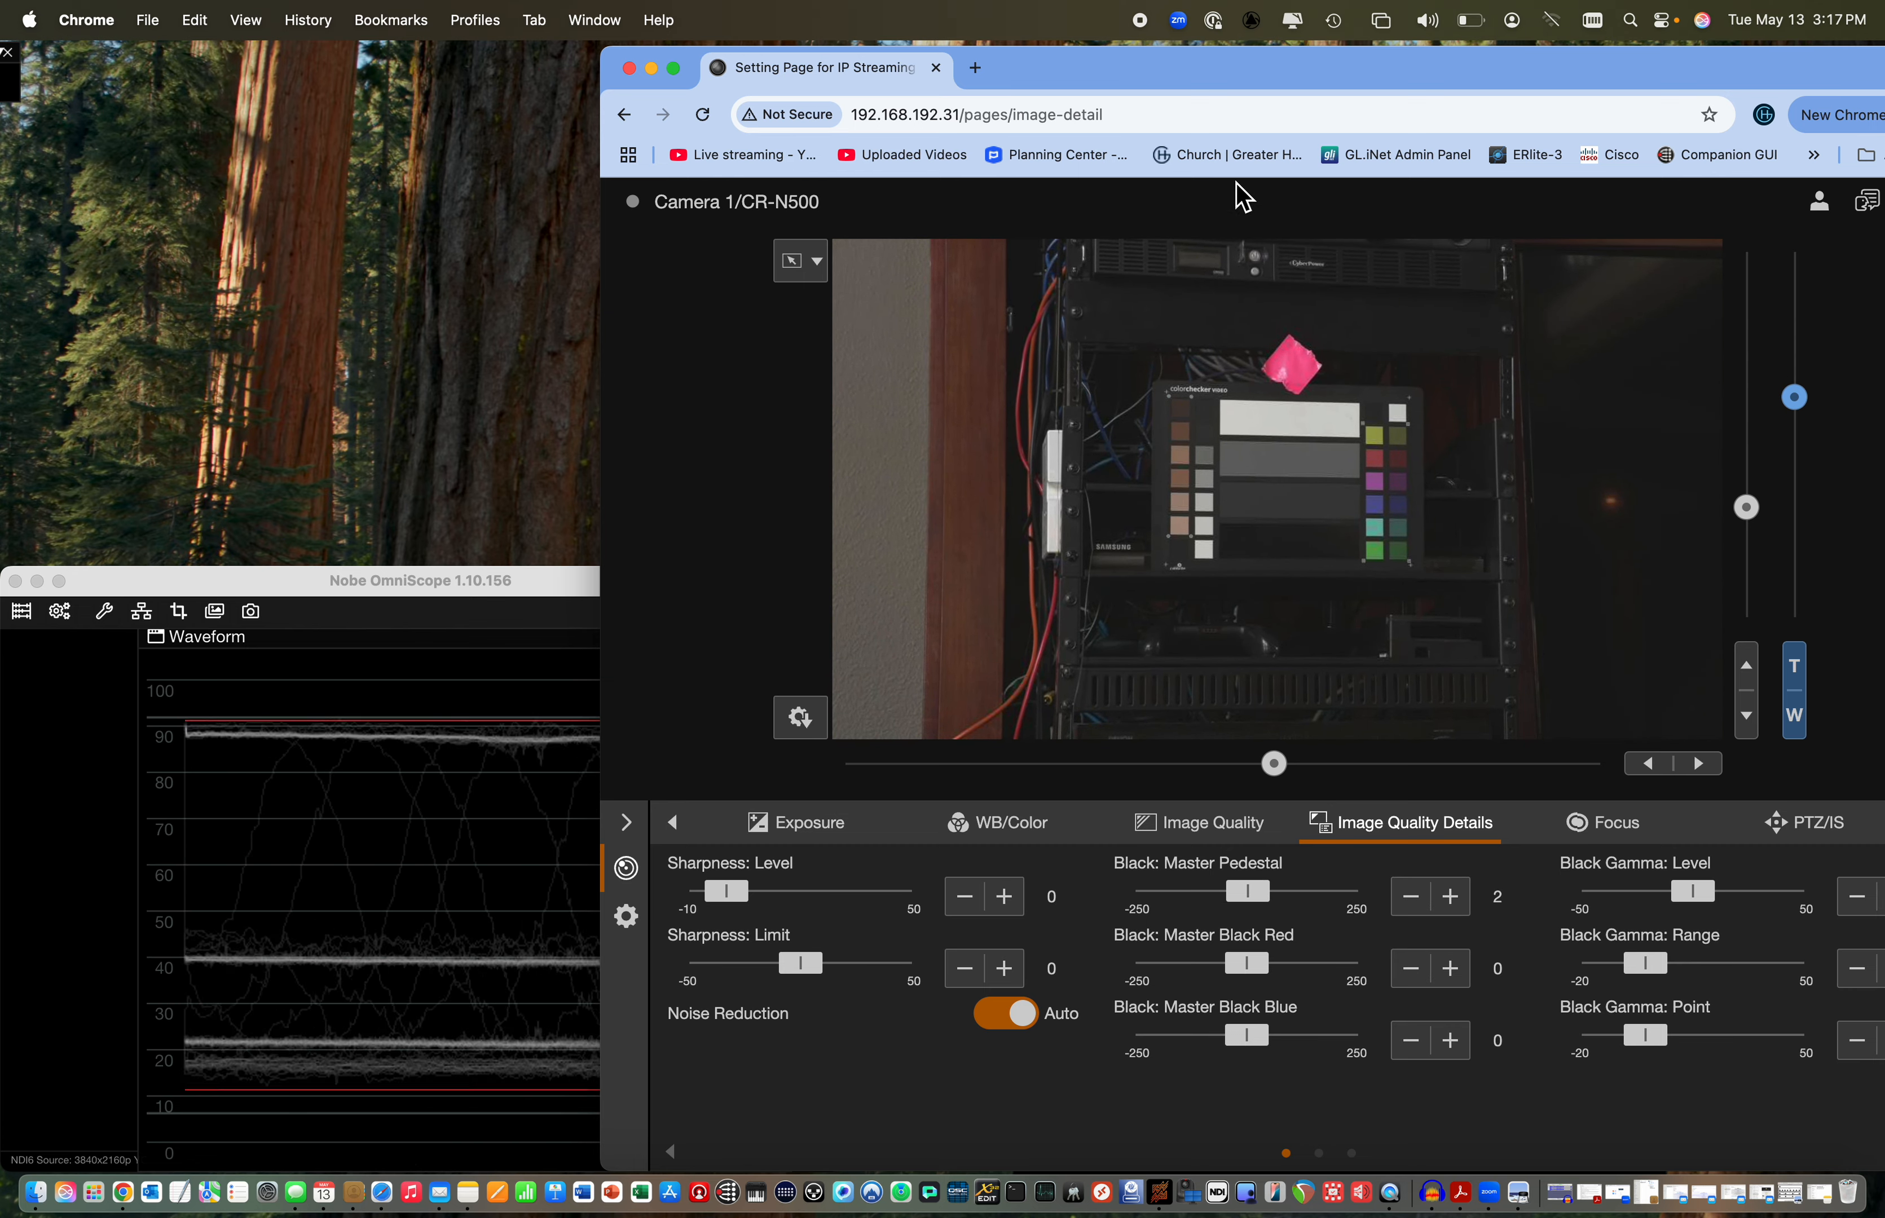
# Uncover the waveform to examine the white, gray and black levels, and bring the Black Gamma controls back into reach
pyautogui.moveTo(1226, 96); pyautogui.dragTo(1438, 131)
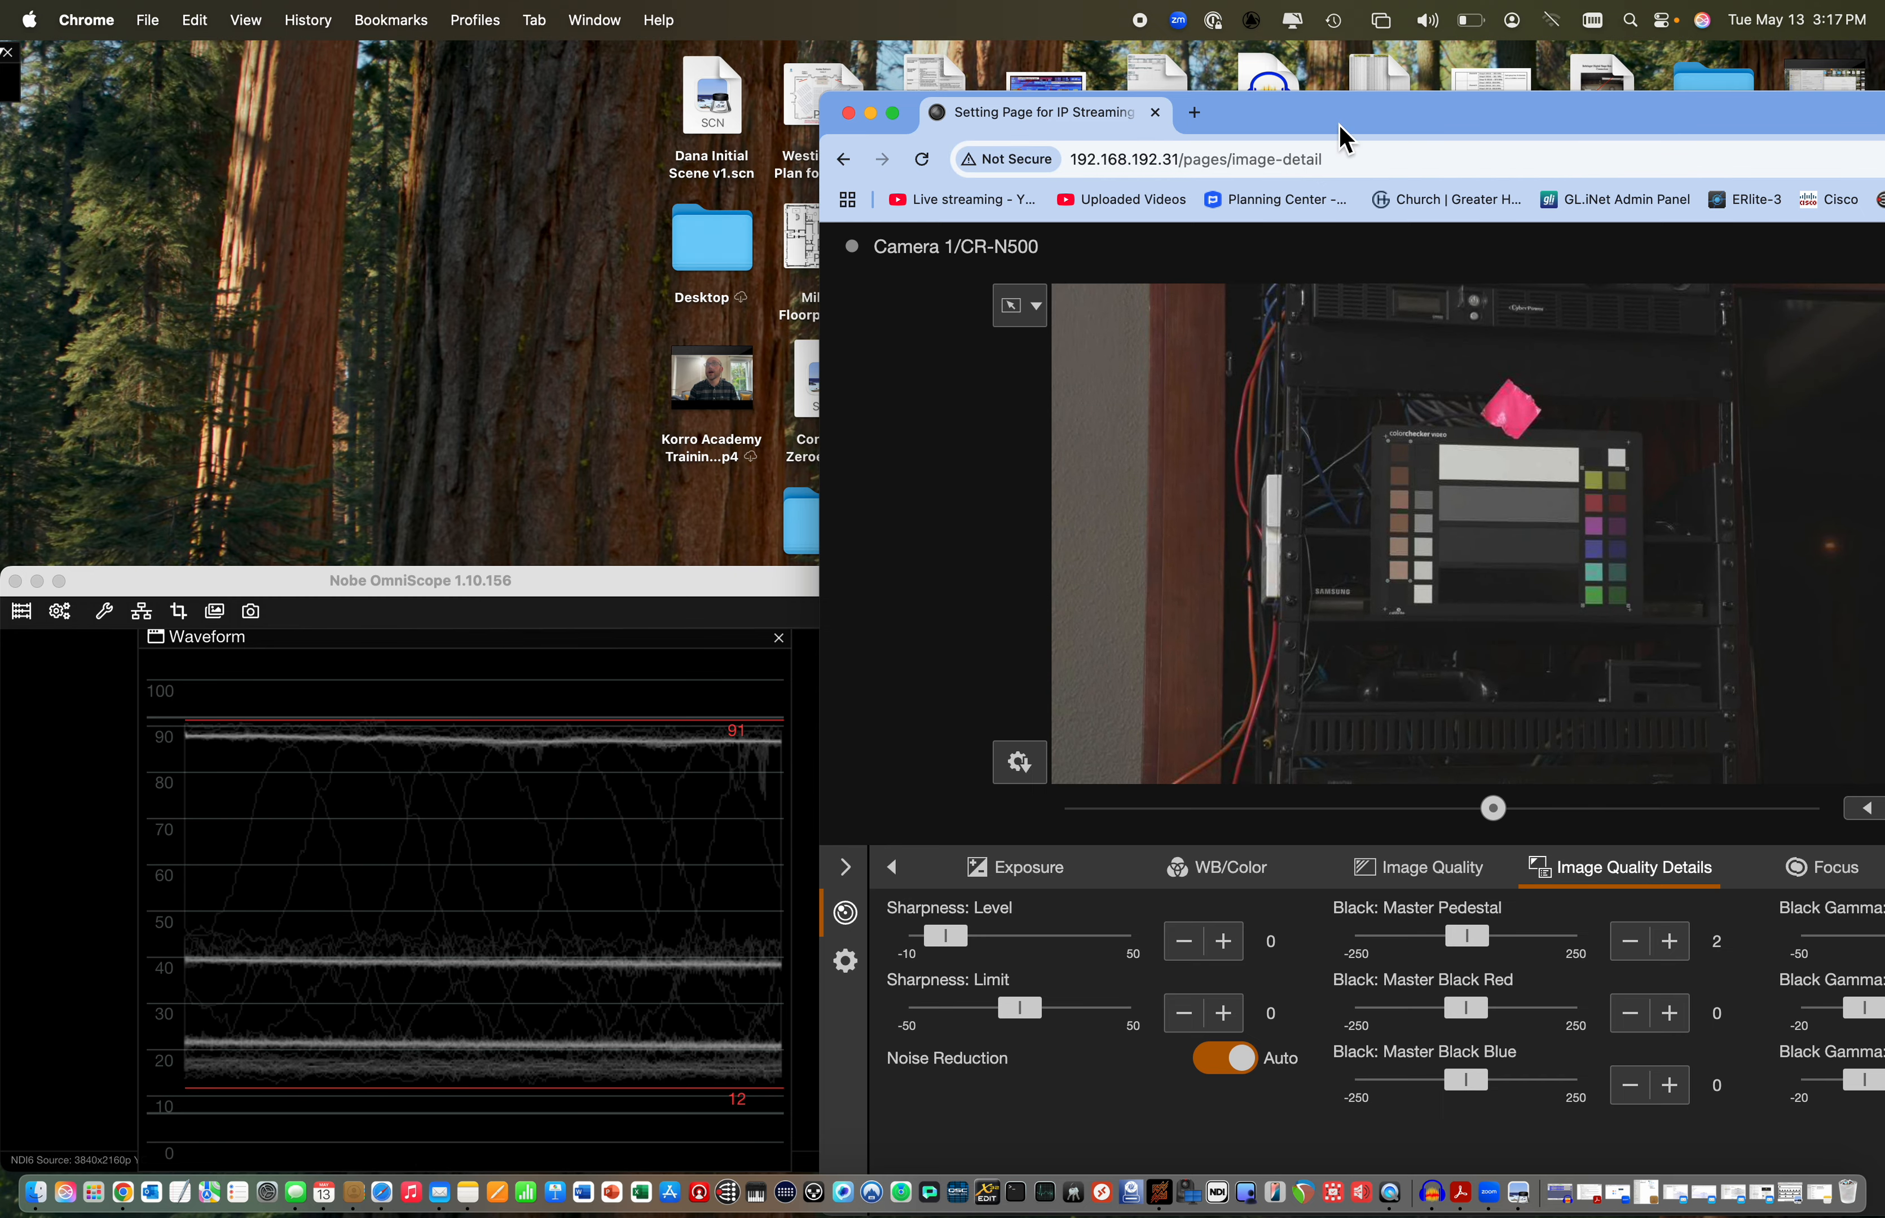
pyautogui.moveTo(1345, 140); pyautogui.dragTo(1061, 107)
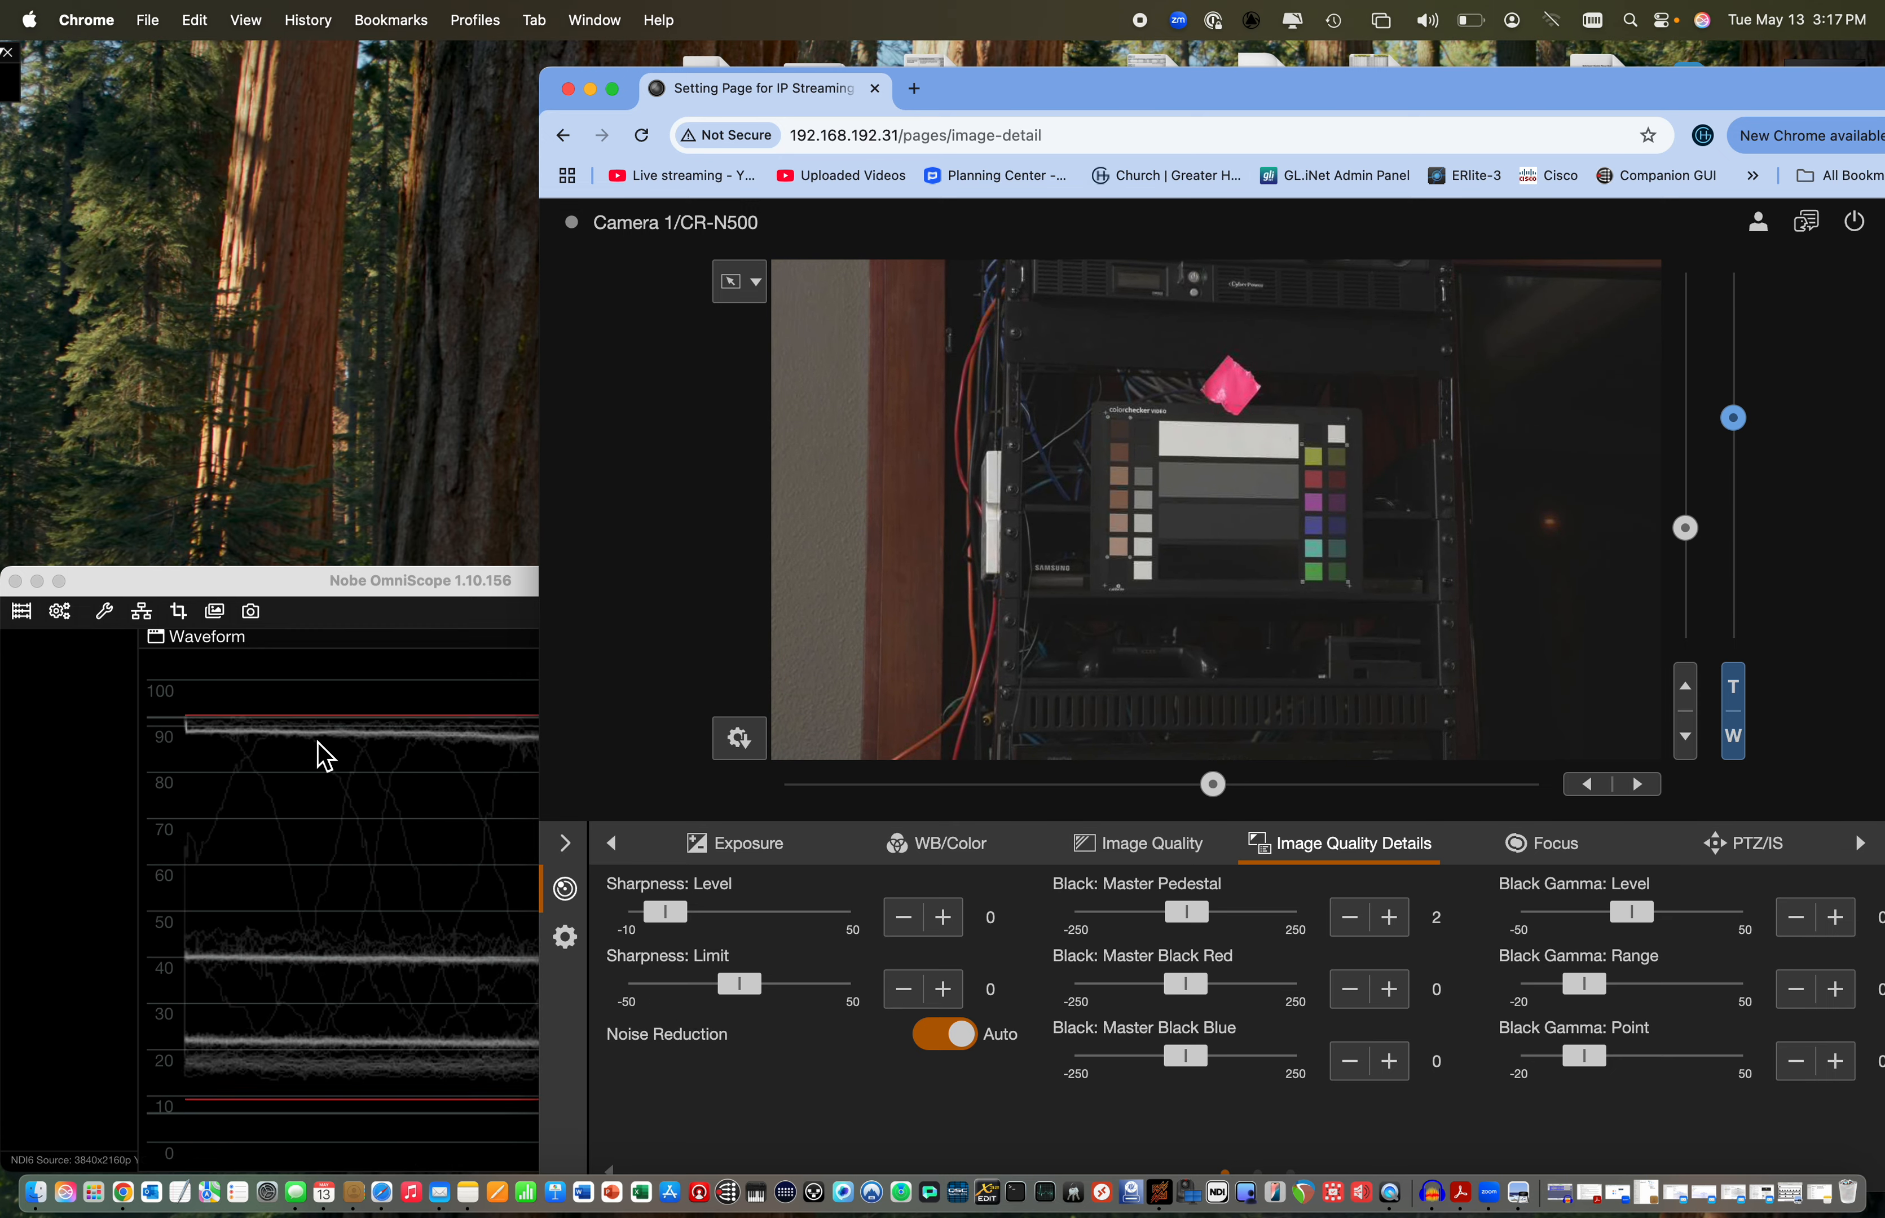
pyautogui.moveTo(1316, 92); pyautogui.dragTo(1175, 78)
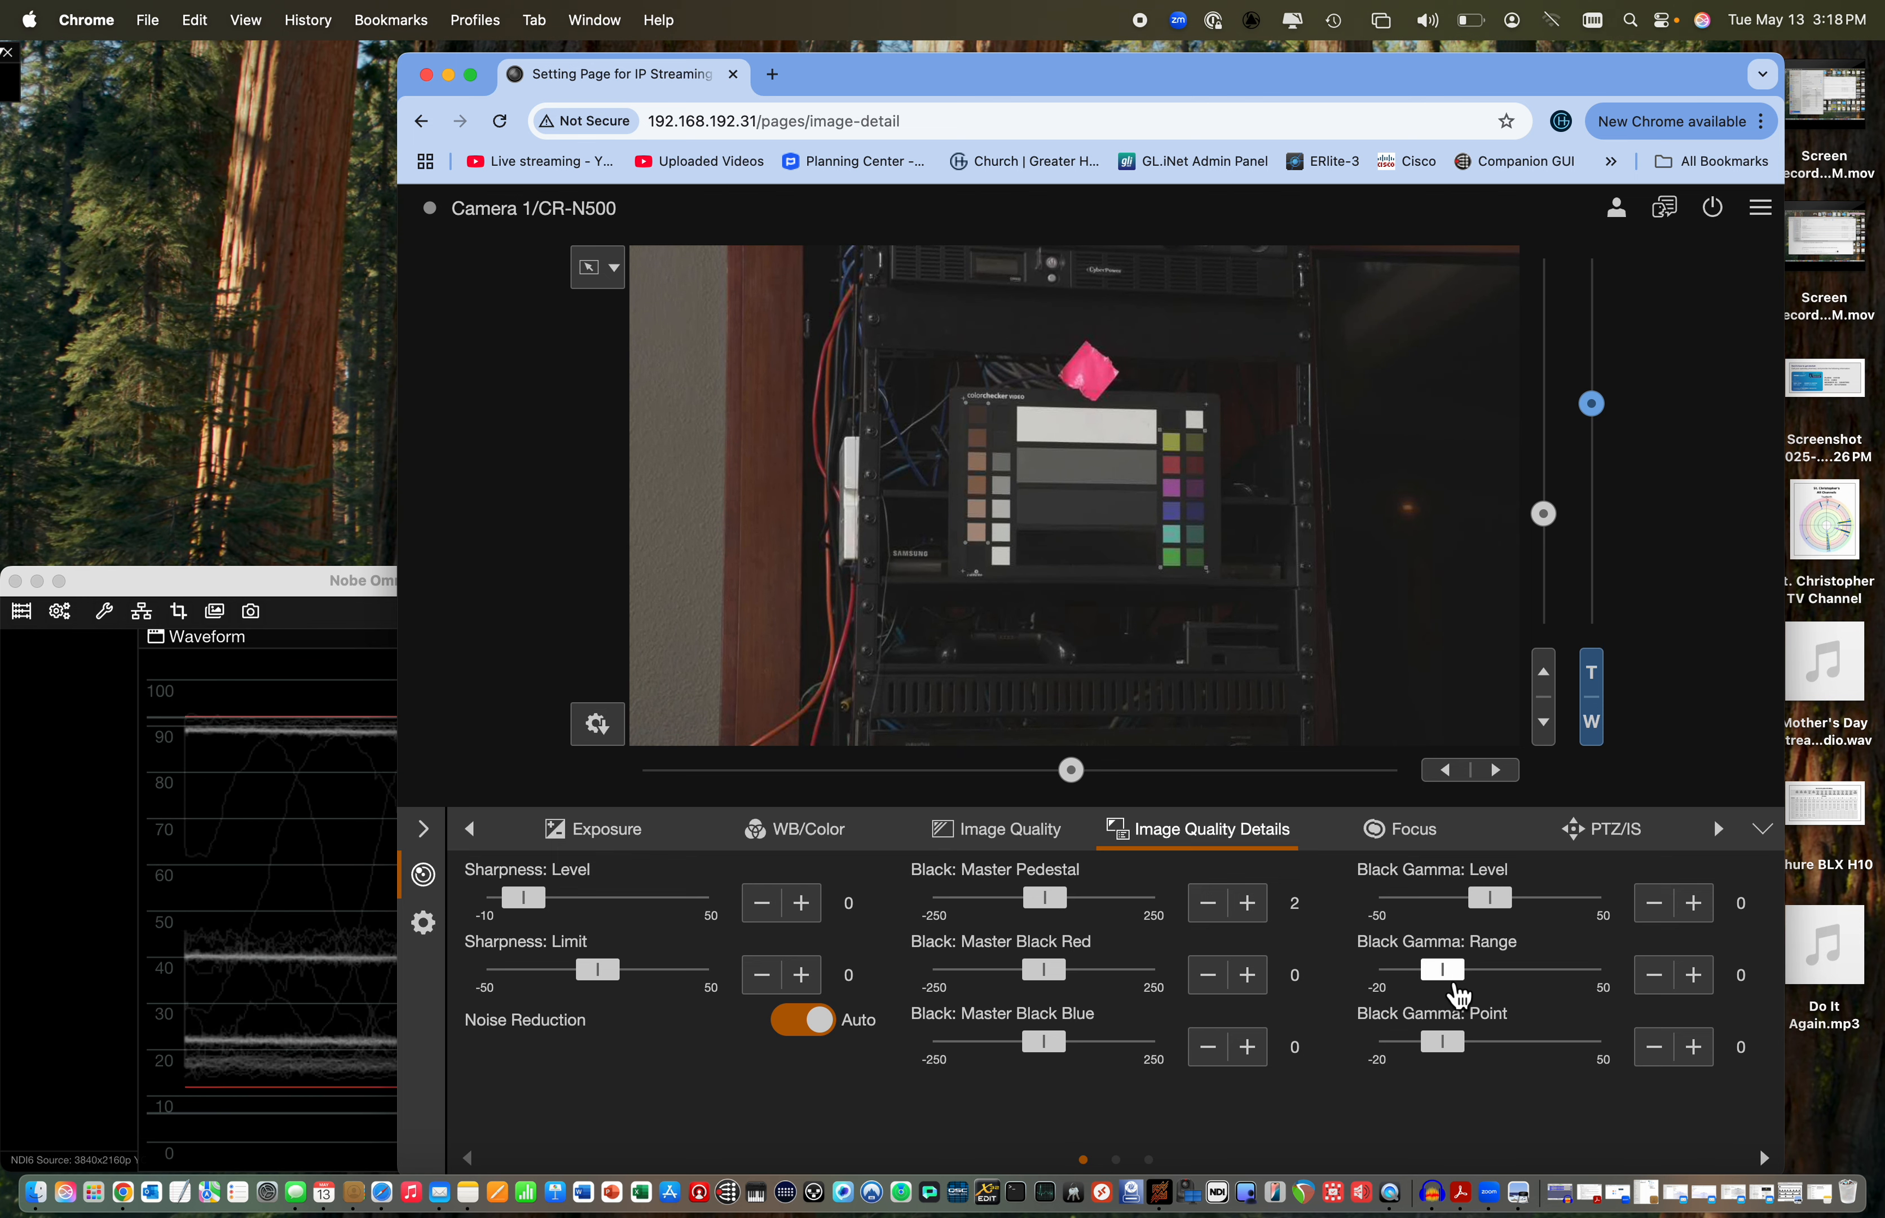
# Try Black Gamma Range values of 49 and -20, set the range to 50, and raise the Black Gamma Level to 10
pyautogui.moveTo(1457, 994); pyautogui.dragTo(1608, 990)
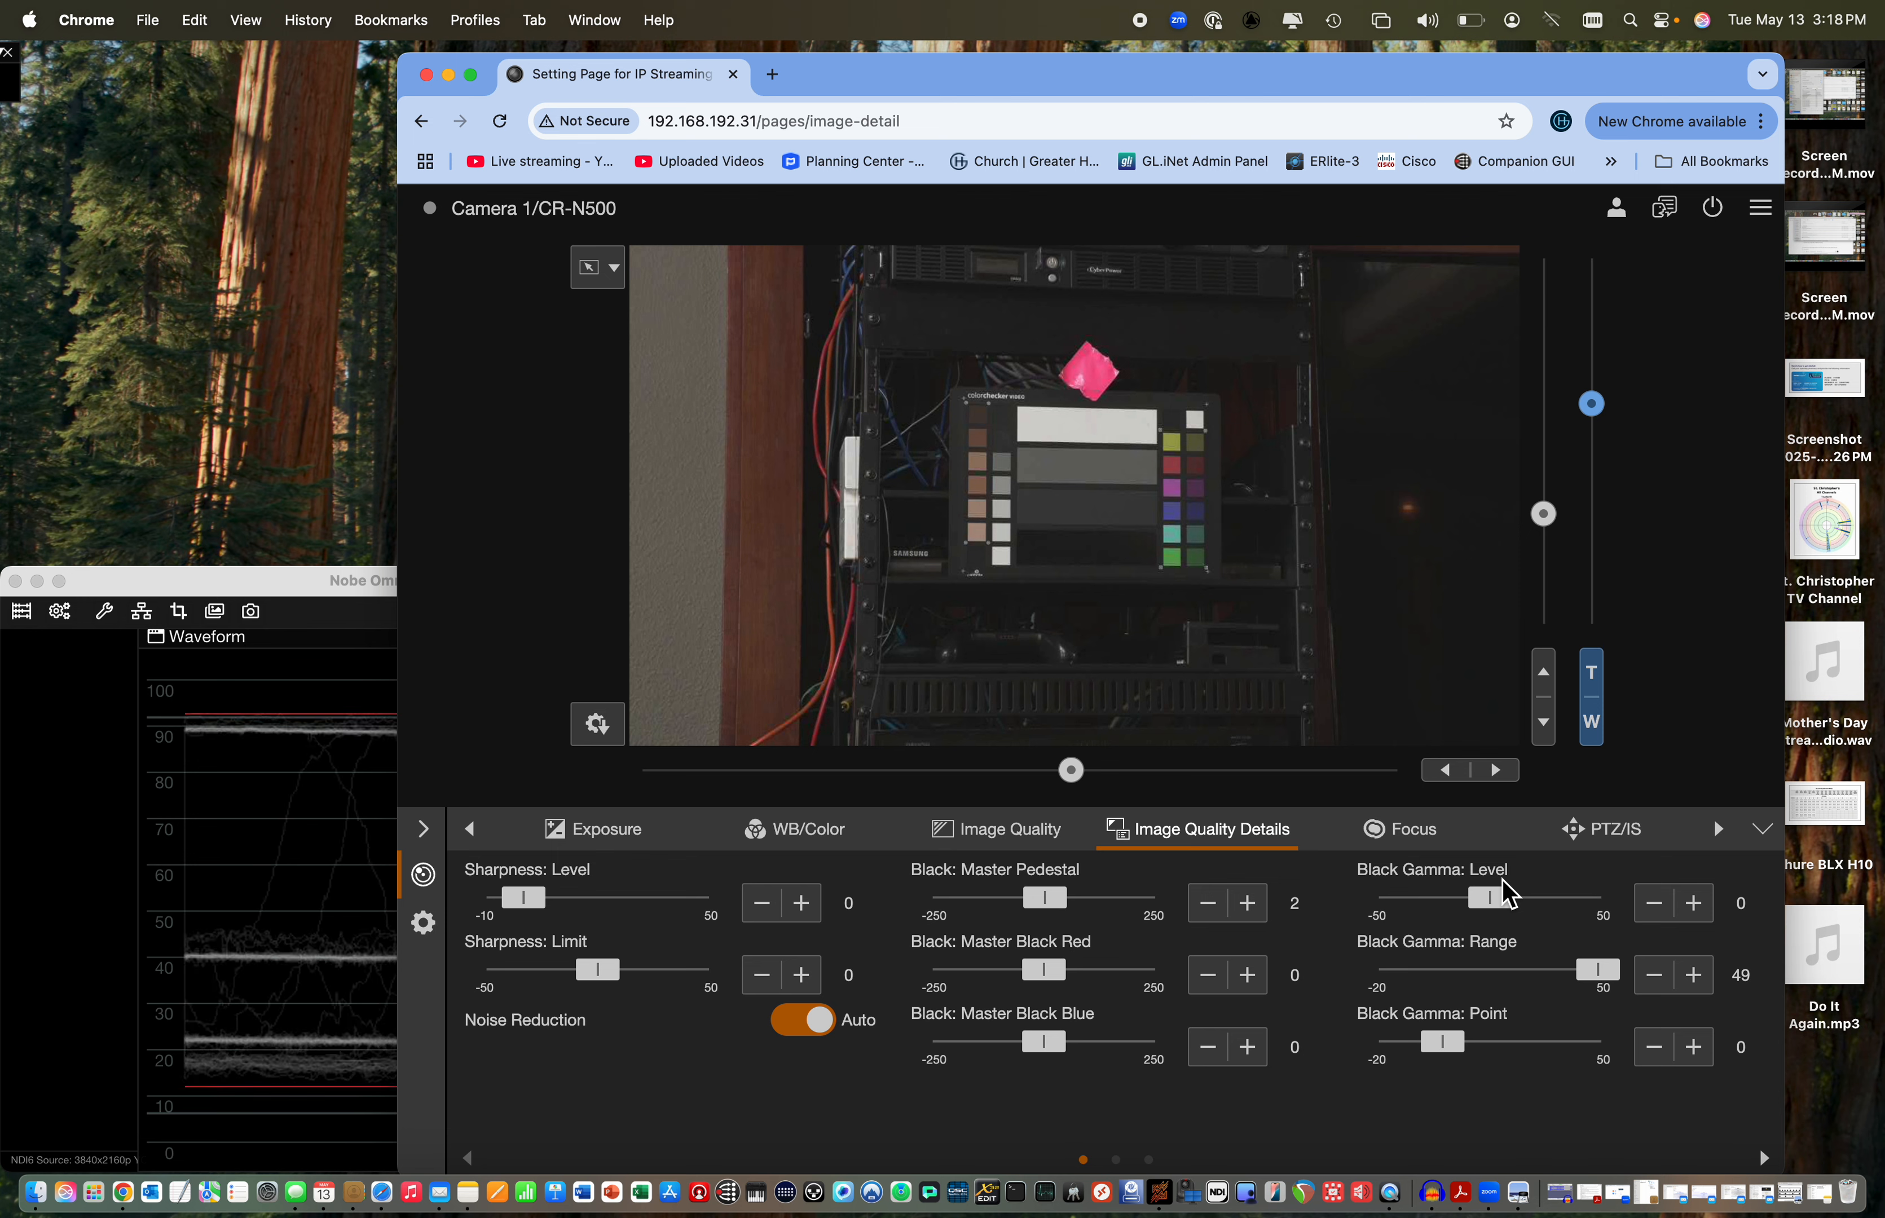
pyautogui.moveTo(1616, 990); pyautogui.dragTo(1379, 973)
pyautogui.moveTo(1499, 915); pyautogui.dragTo(1510, 917)
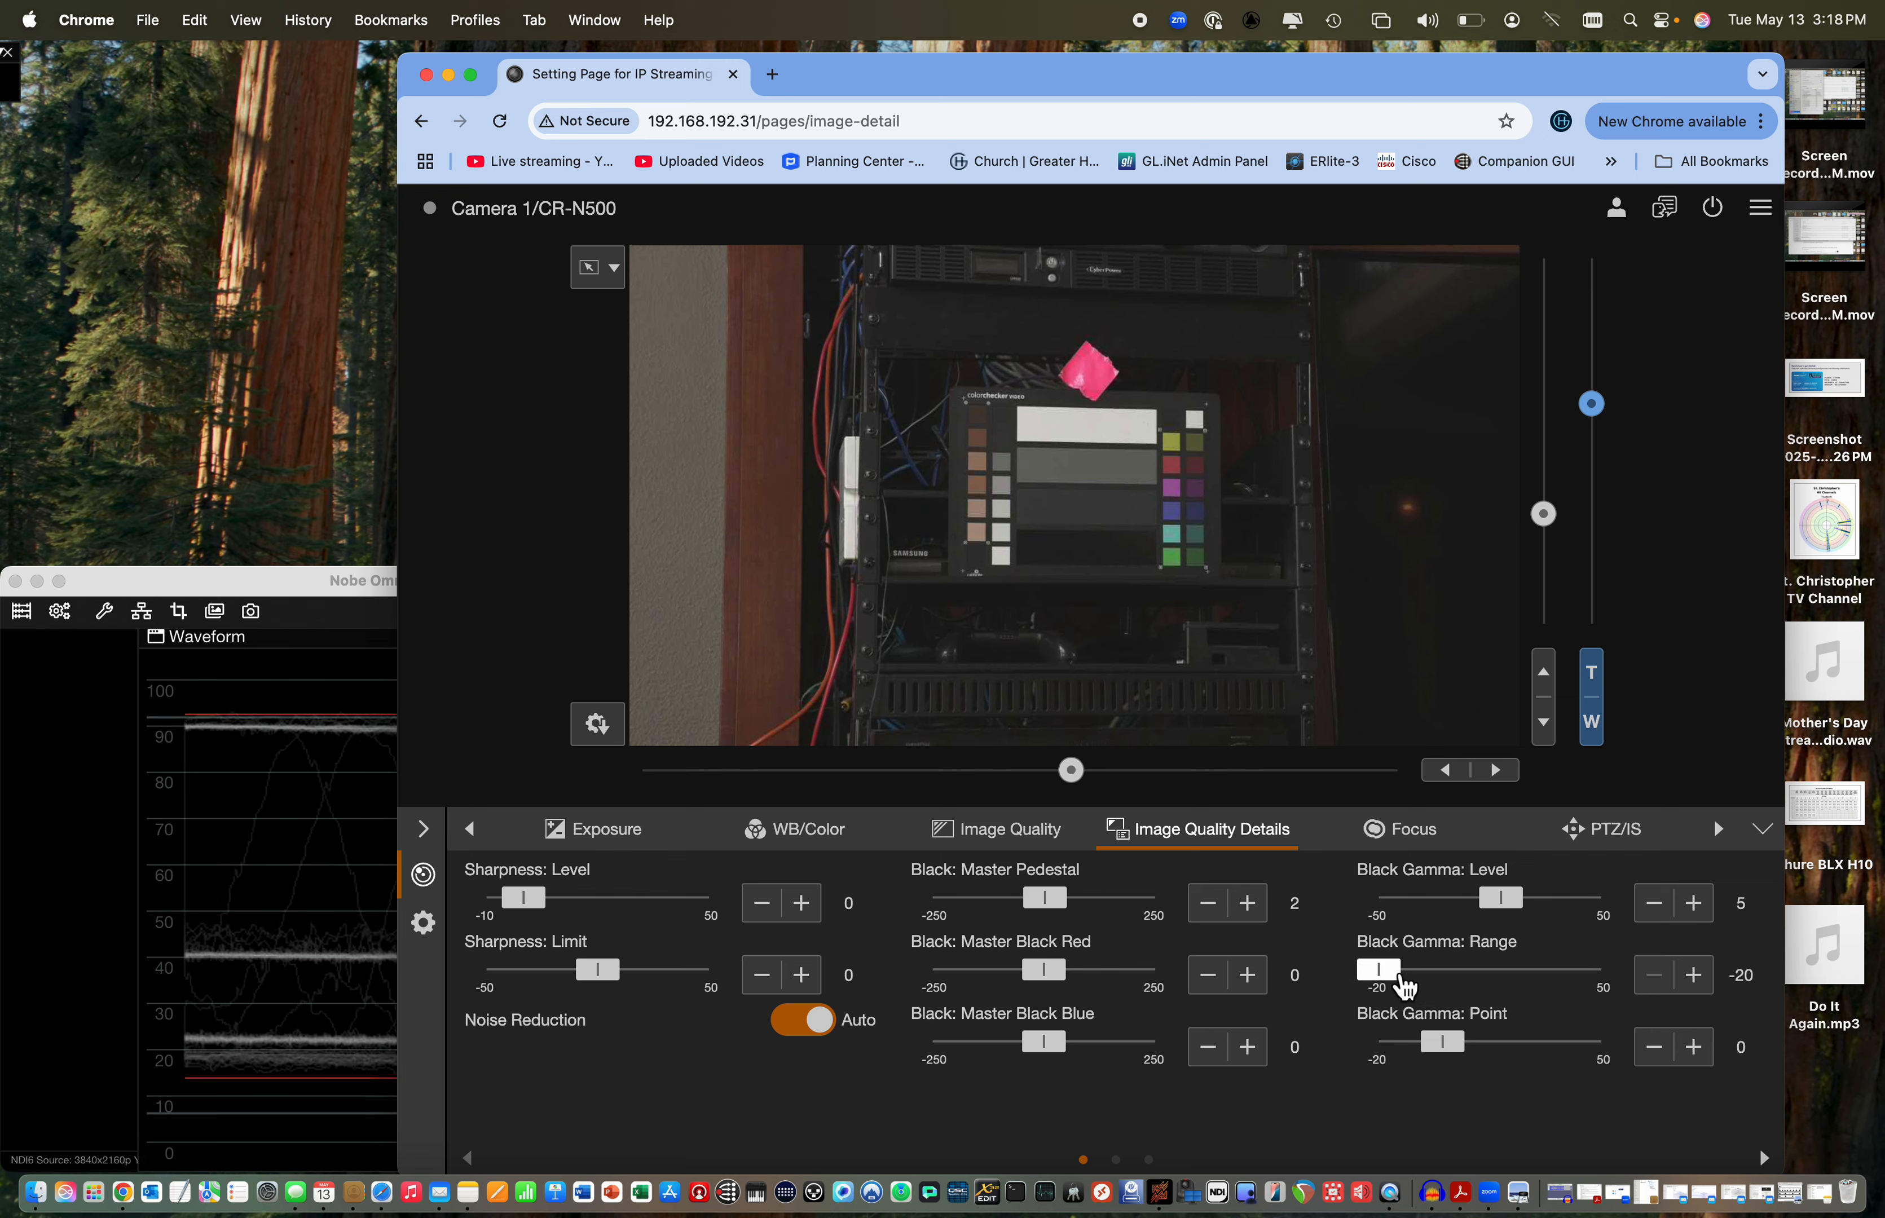
pyautogui.moveTo(1393, 988); pyautogui.dragTo(1612, 991)
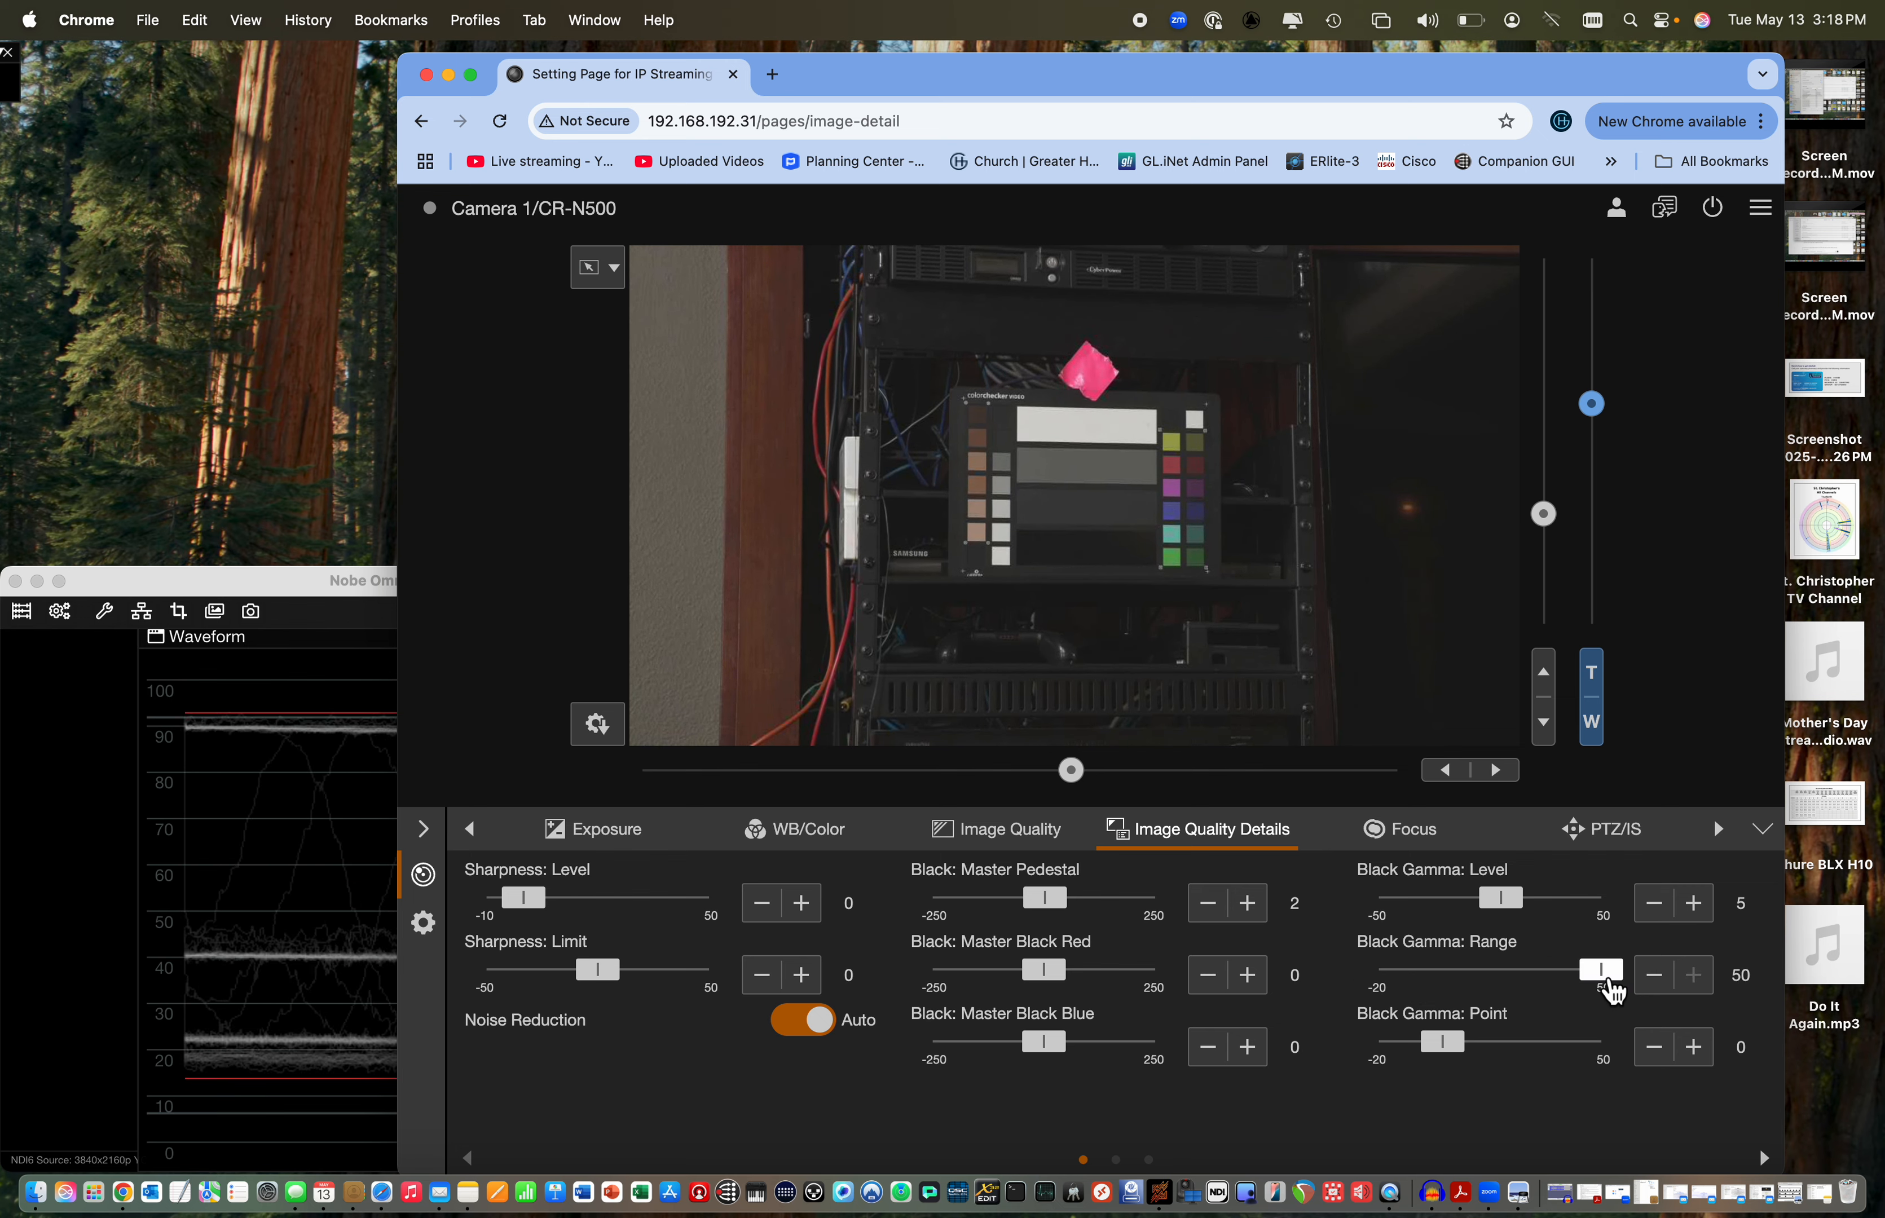
pyautogui.moveTo(1522, 920); pyautogui.dragTo(1522, 917)
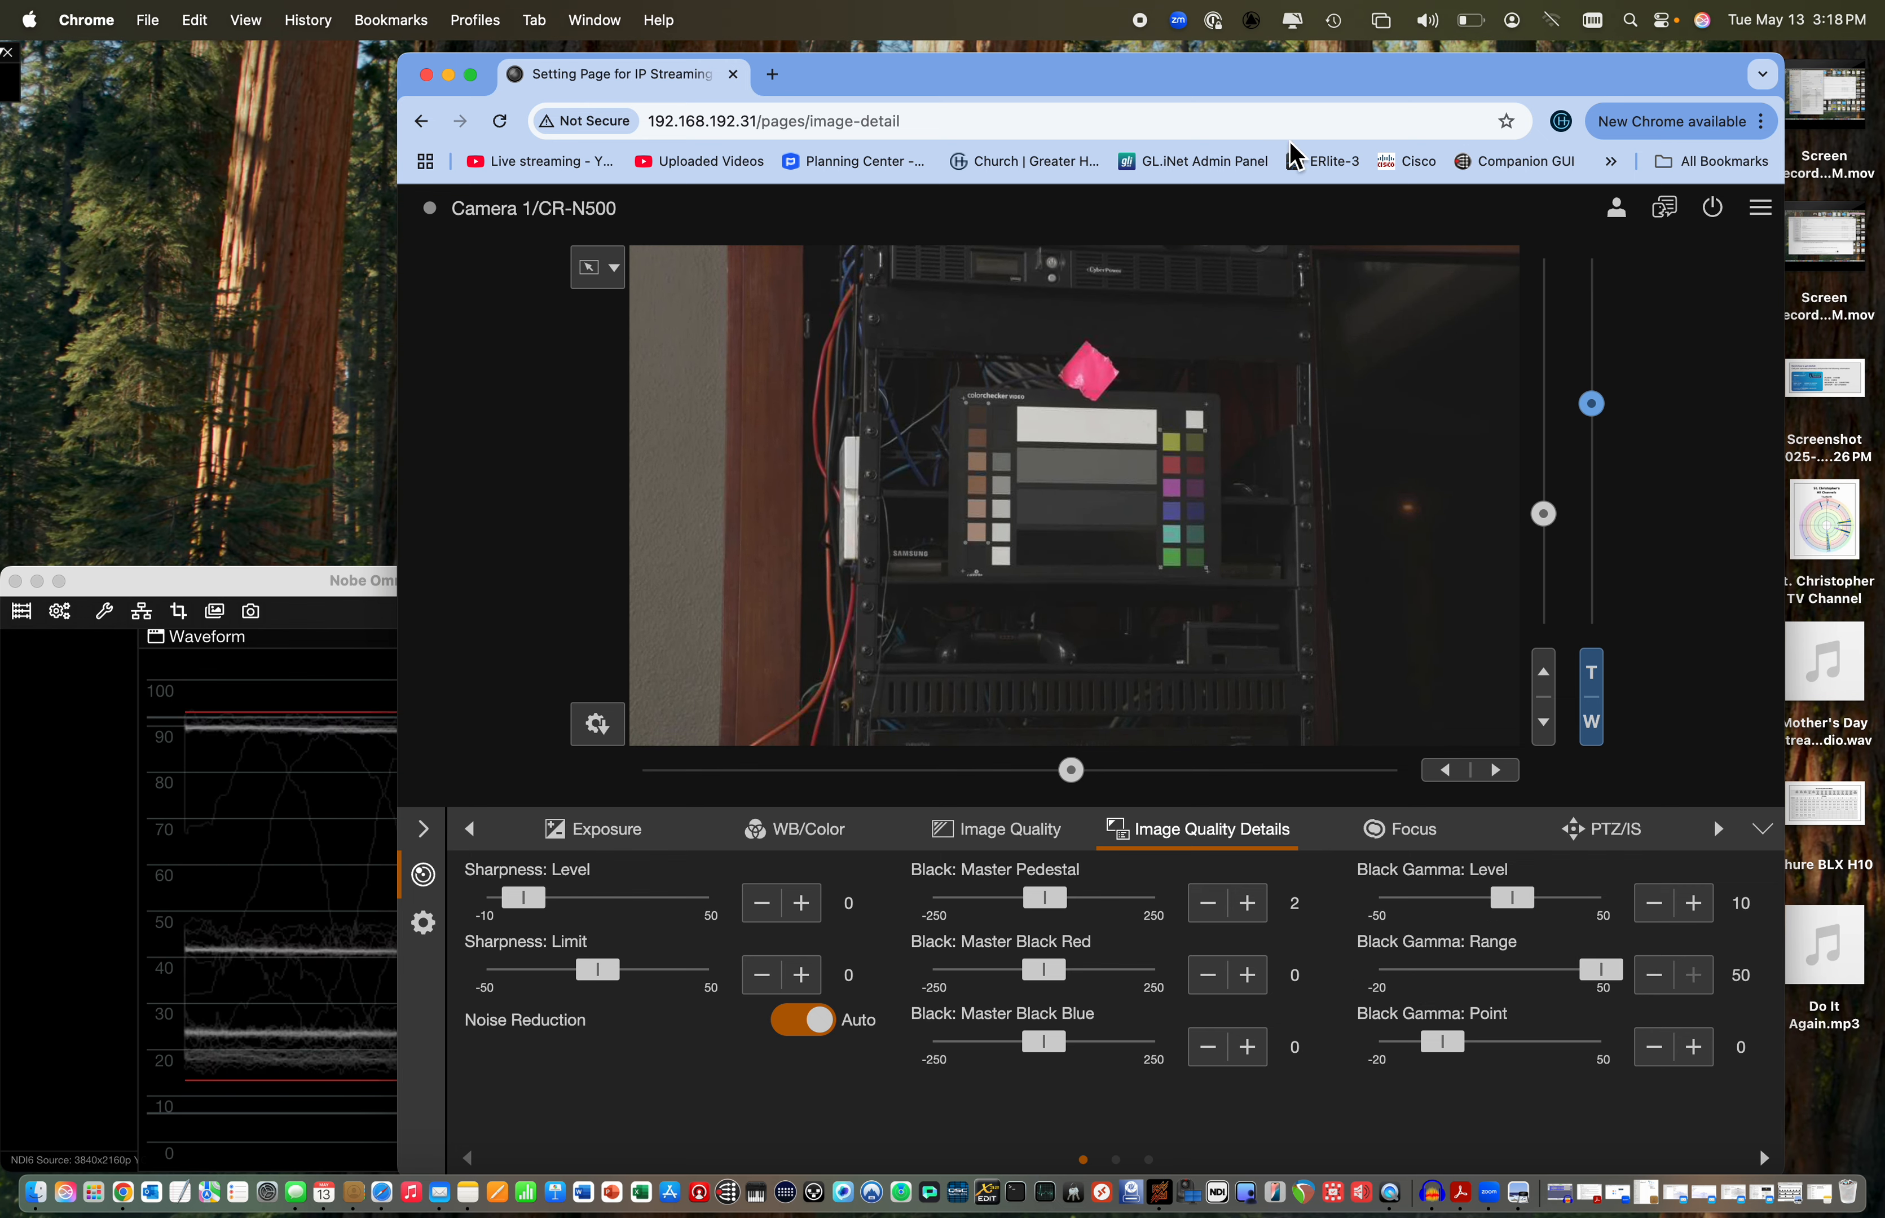
# Uncover more of the waveform, try a strongly negative Black Gamma Level, and return it to near the middle of its range
pyautogui.moveTo(1270, 84); pyautogui.dragTo(1411, 96)
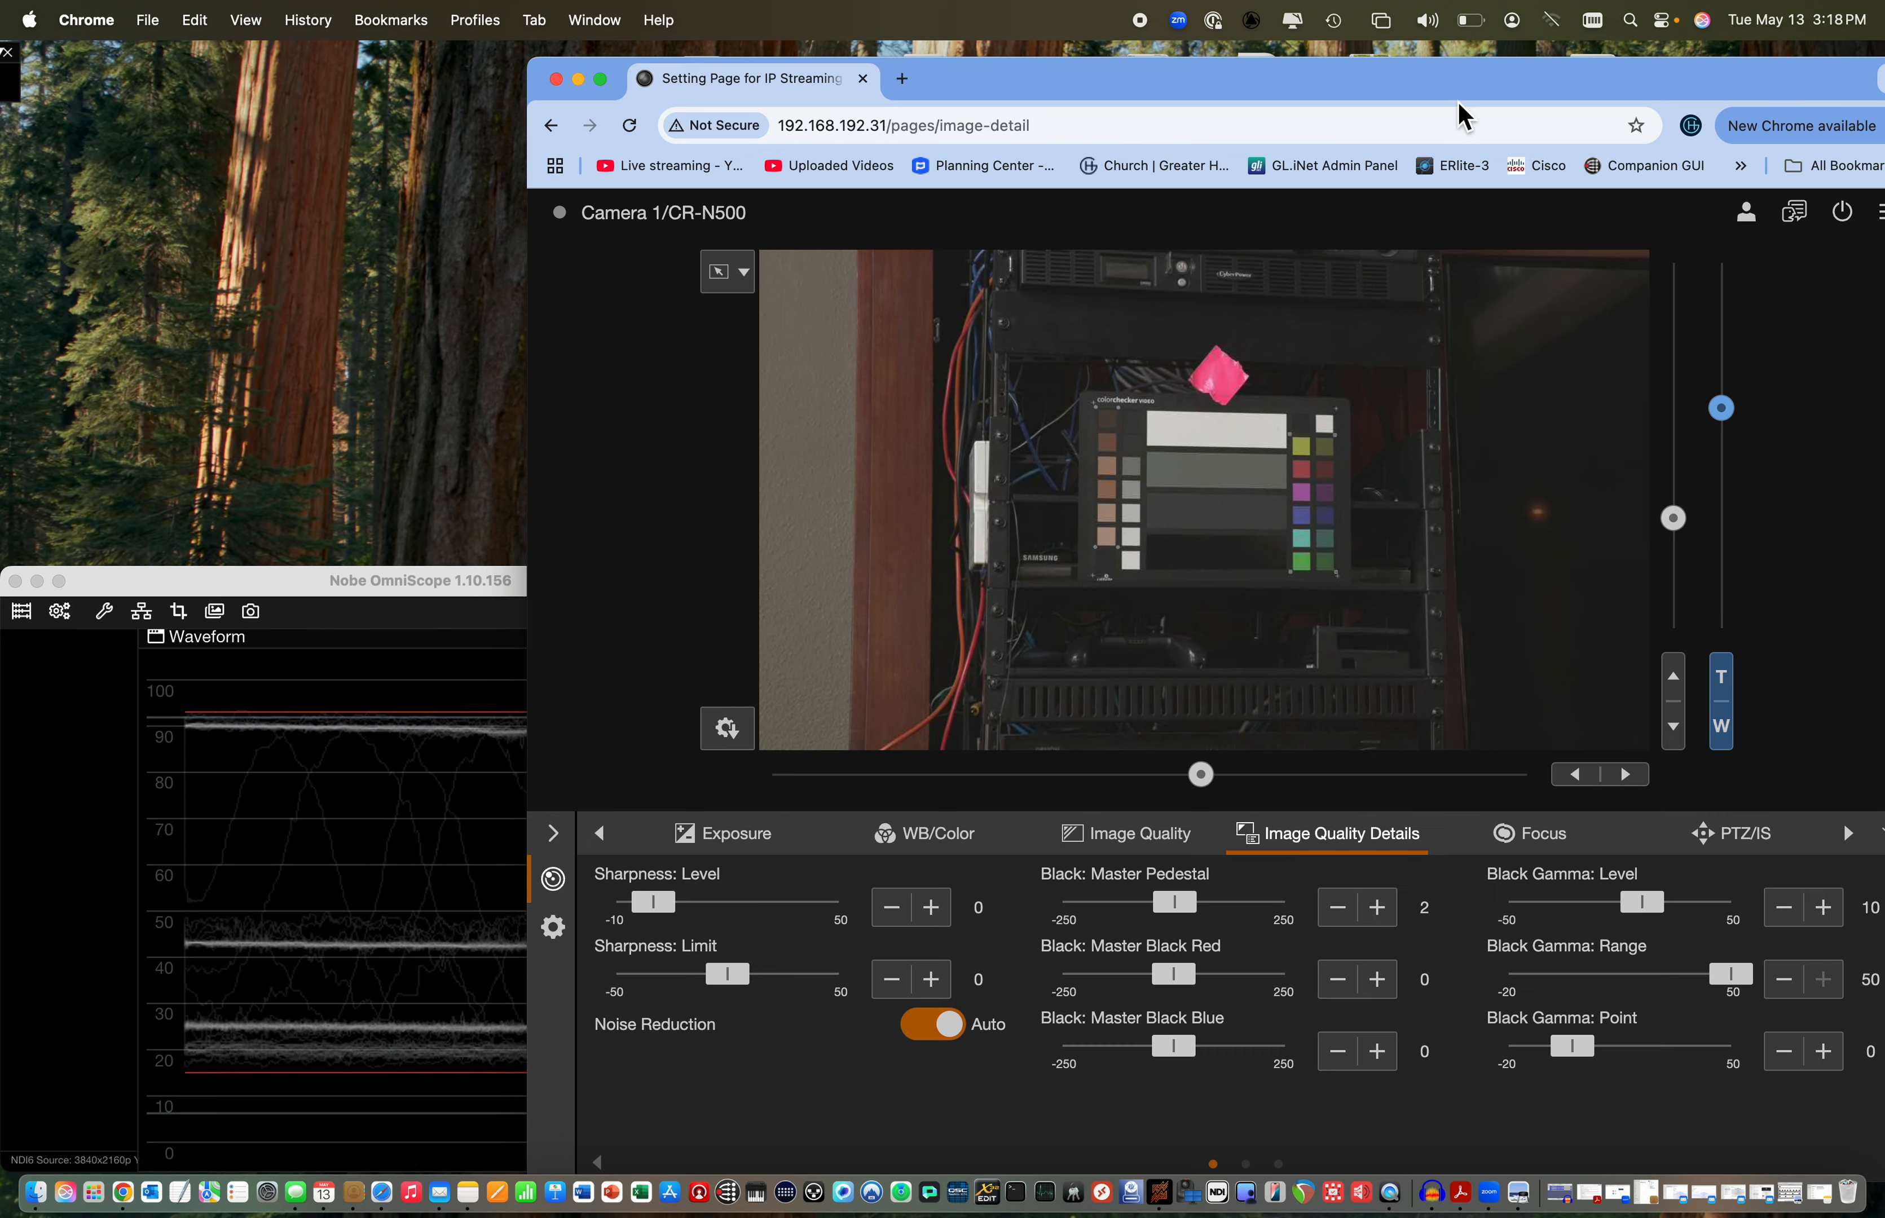
pyautogui.moveTo(1459, 101); pyautogui.dragTo(1574, 94)
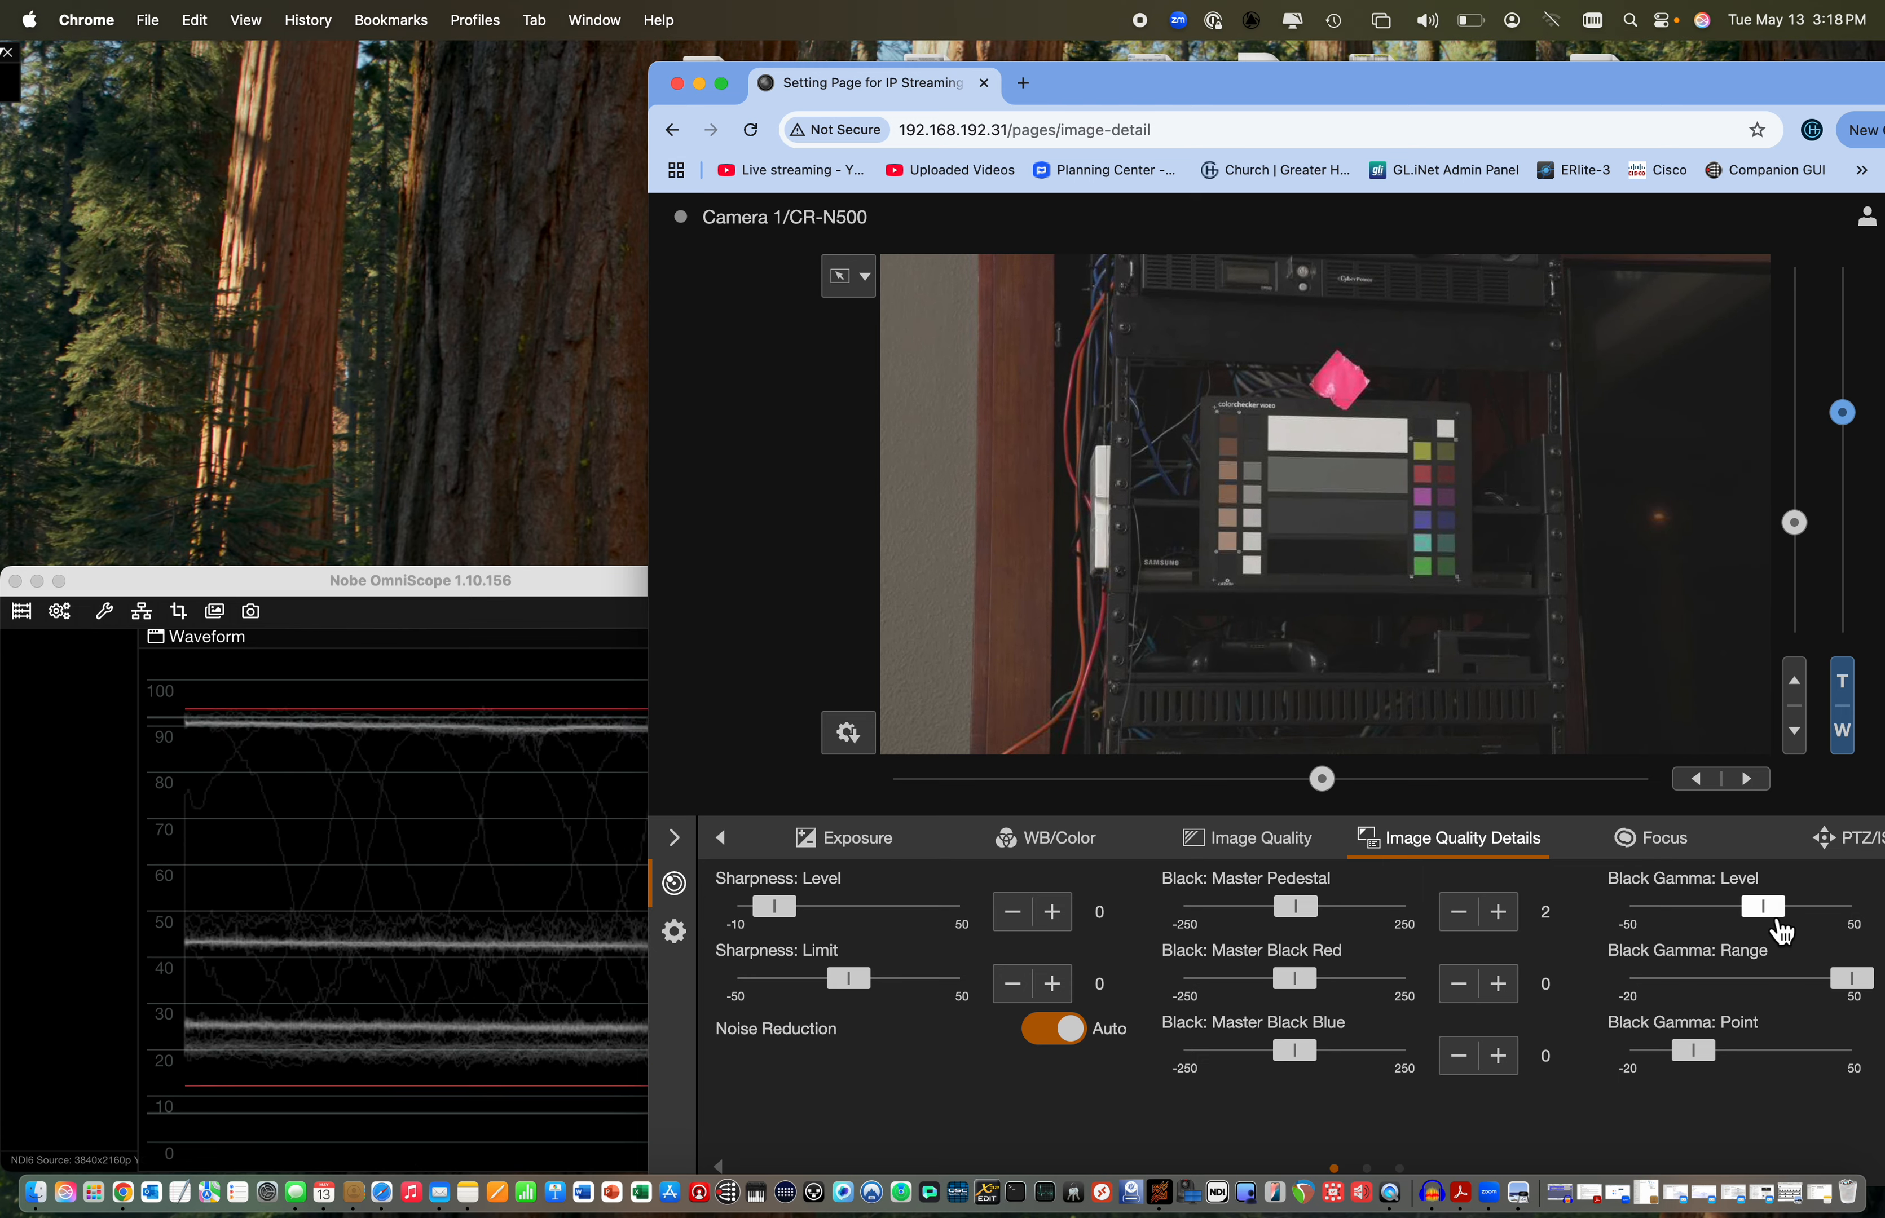
pyautogui.moveTo(1780, 926); pyautogui.dragTo(1691, 936)
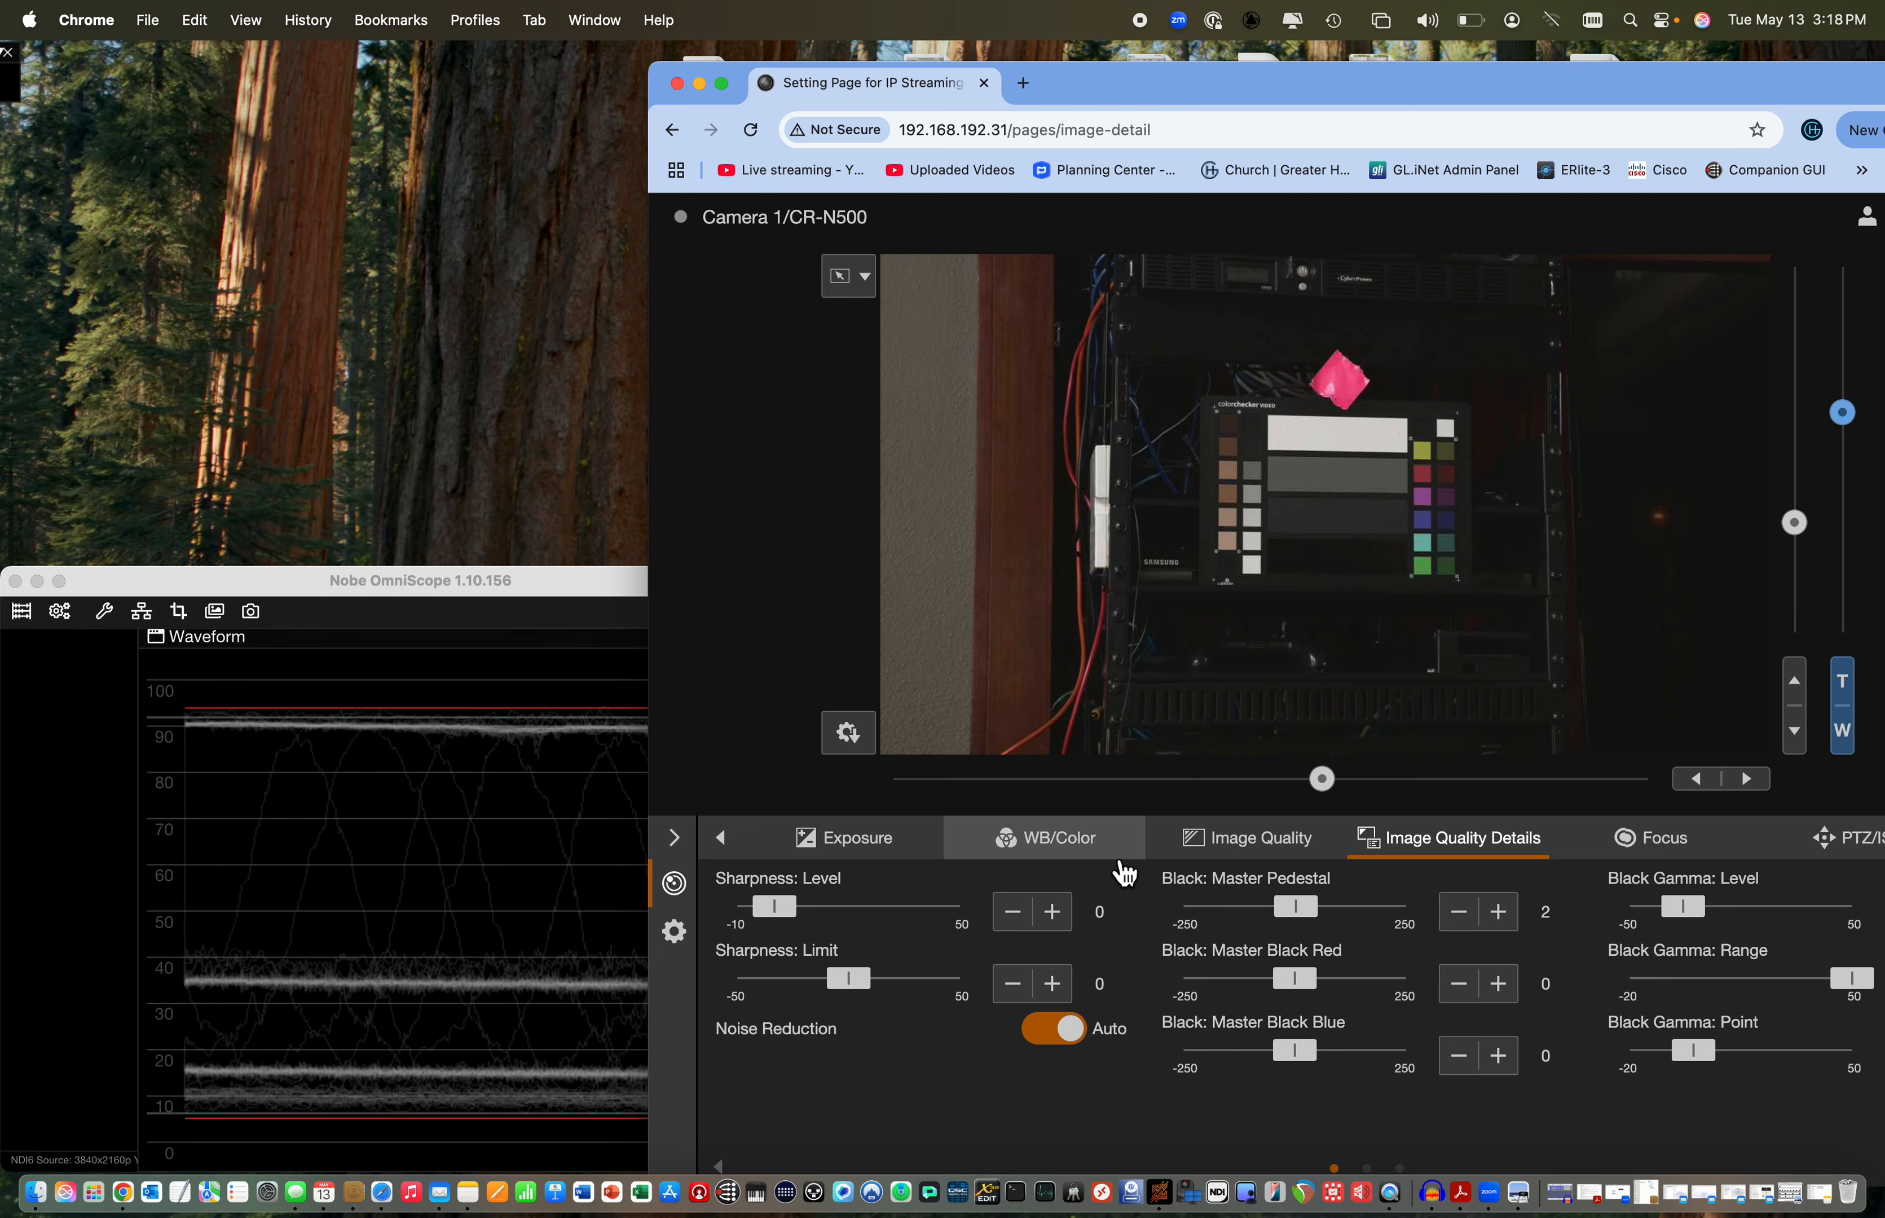
pyautogui.moveTo(1704, 927); pyautogui.dragTo(1750, 925)
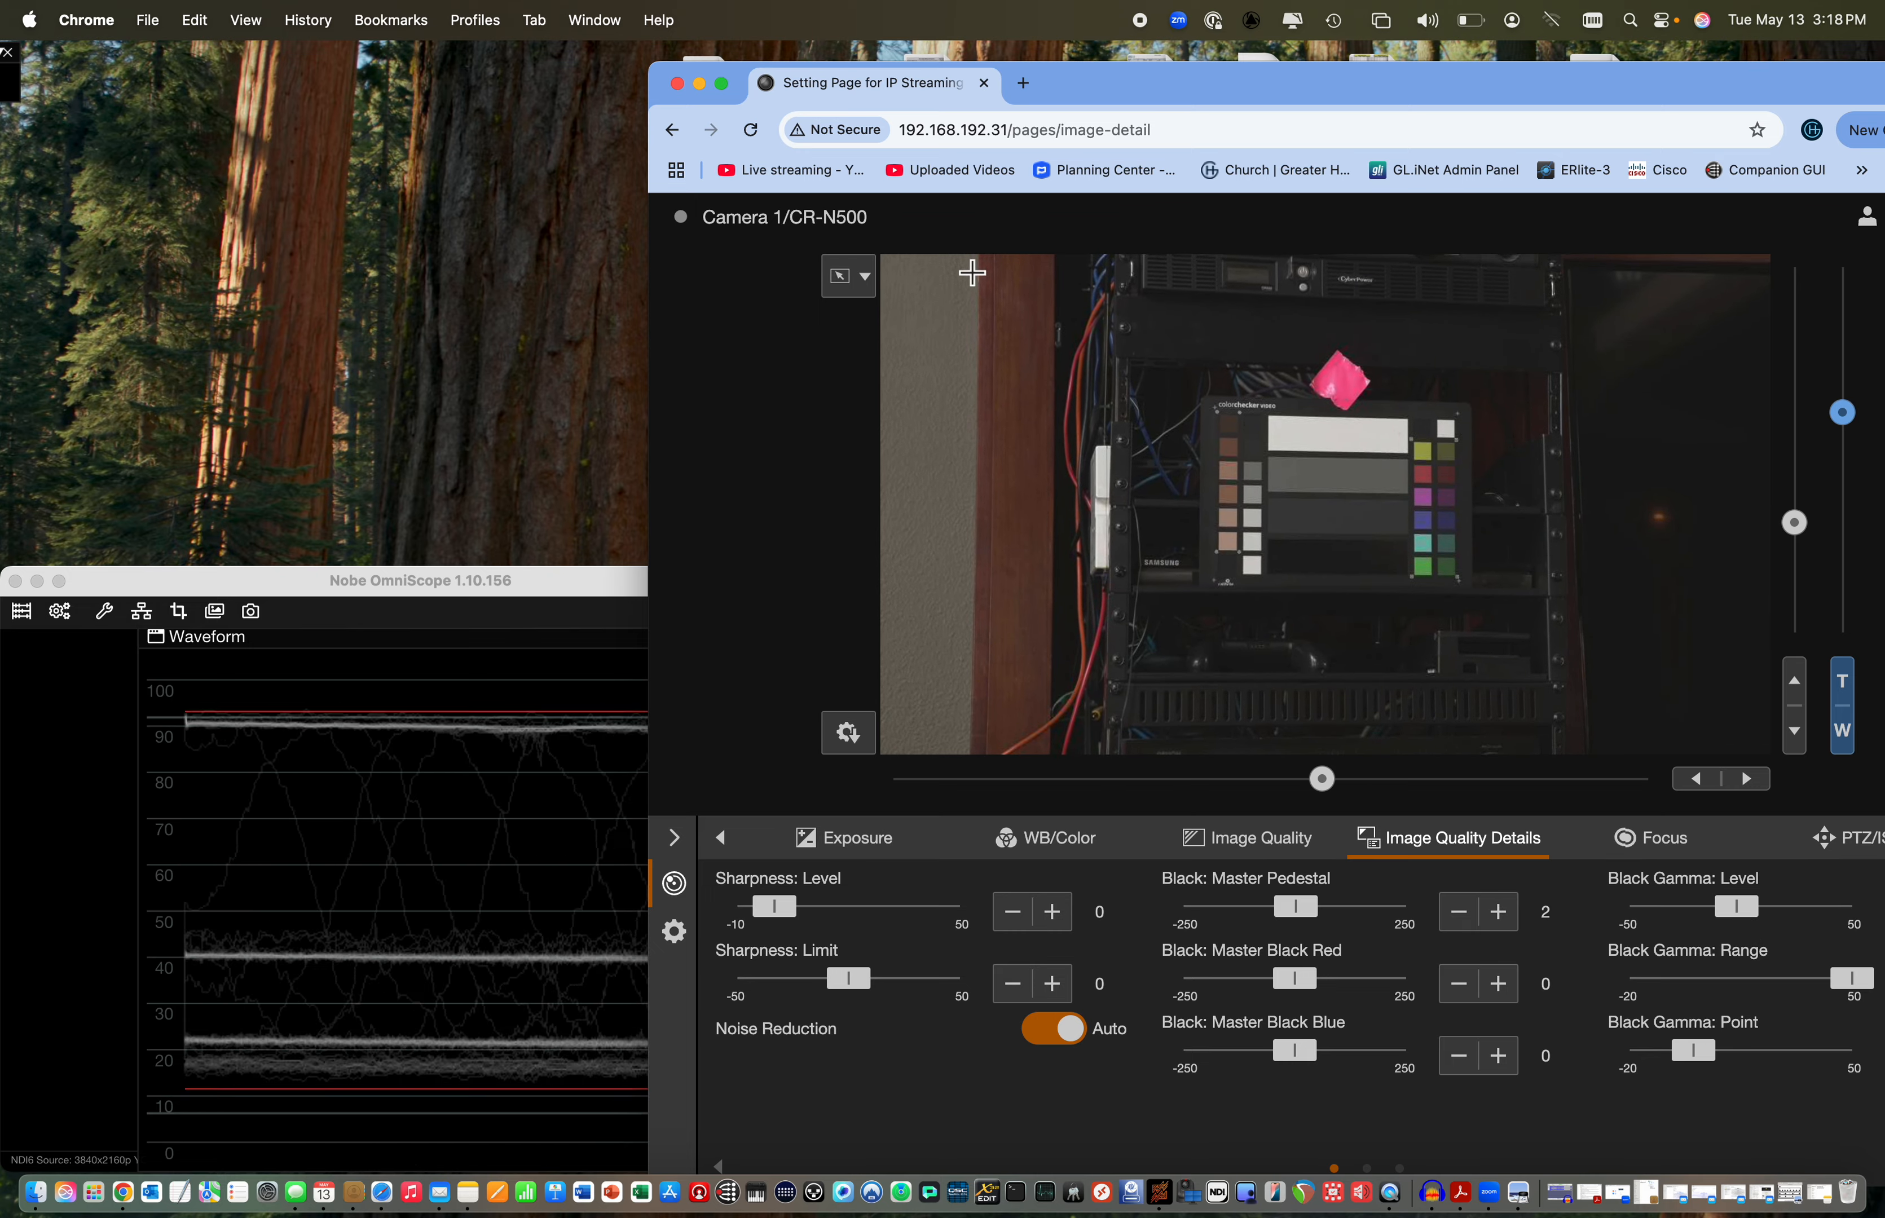
# Move the camera page window clear of the waveform and return to the Exposure settings
pyautogui.moveTo(1107, 100); pyautogui.dragTo(1299, 119)
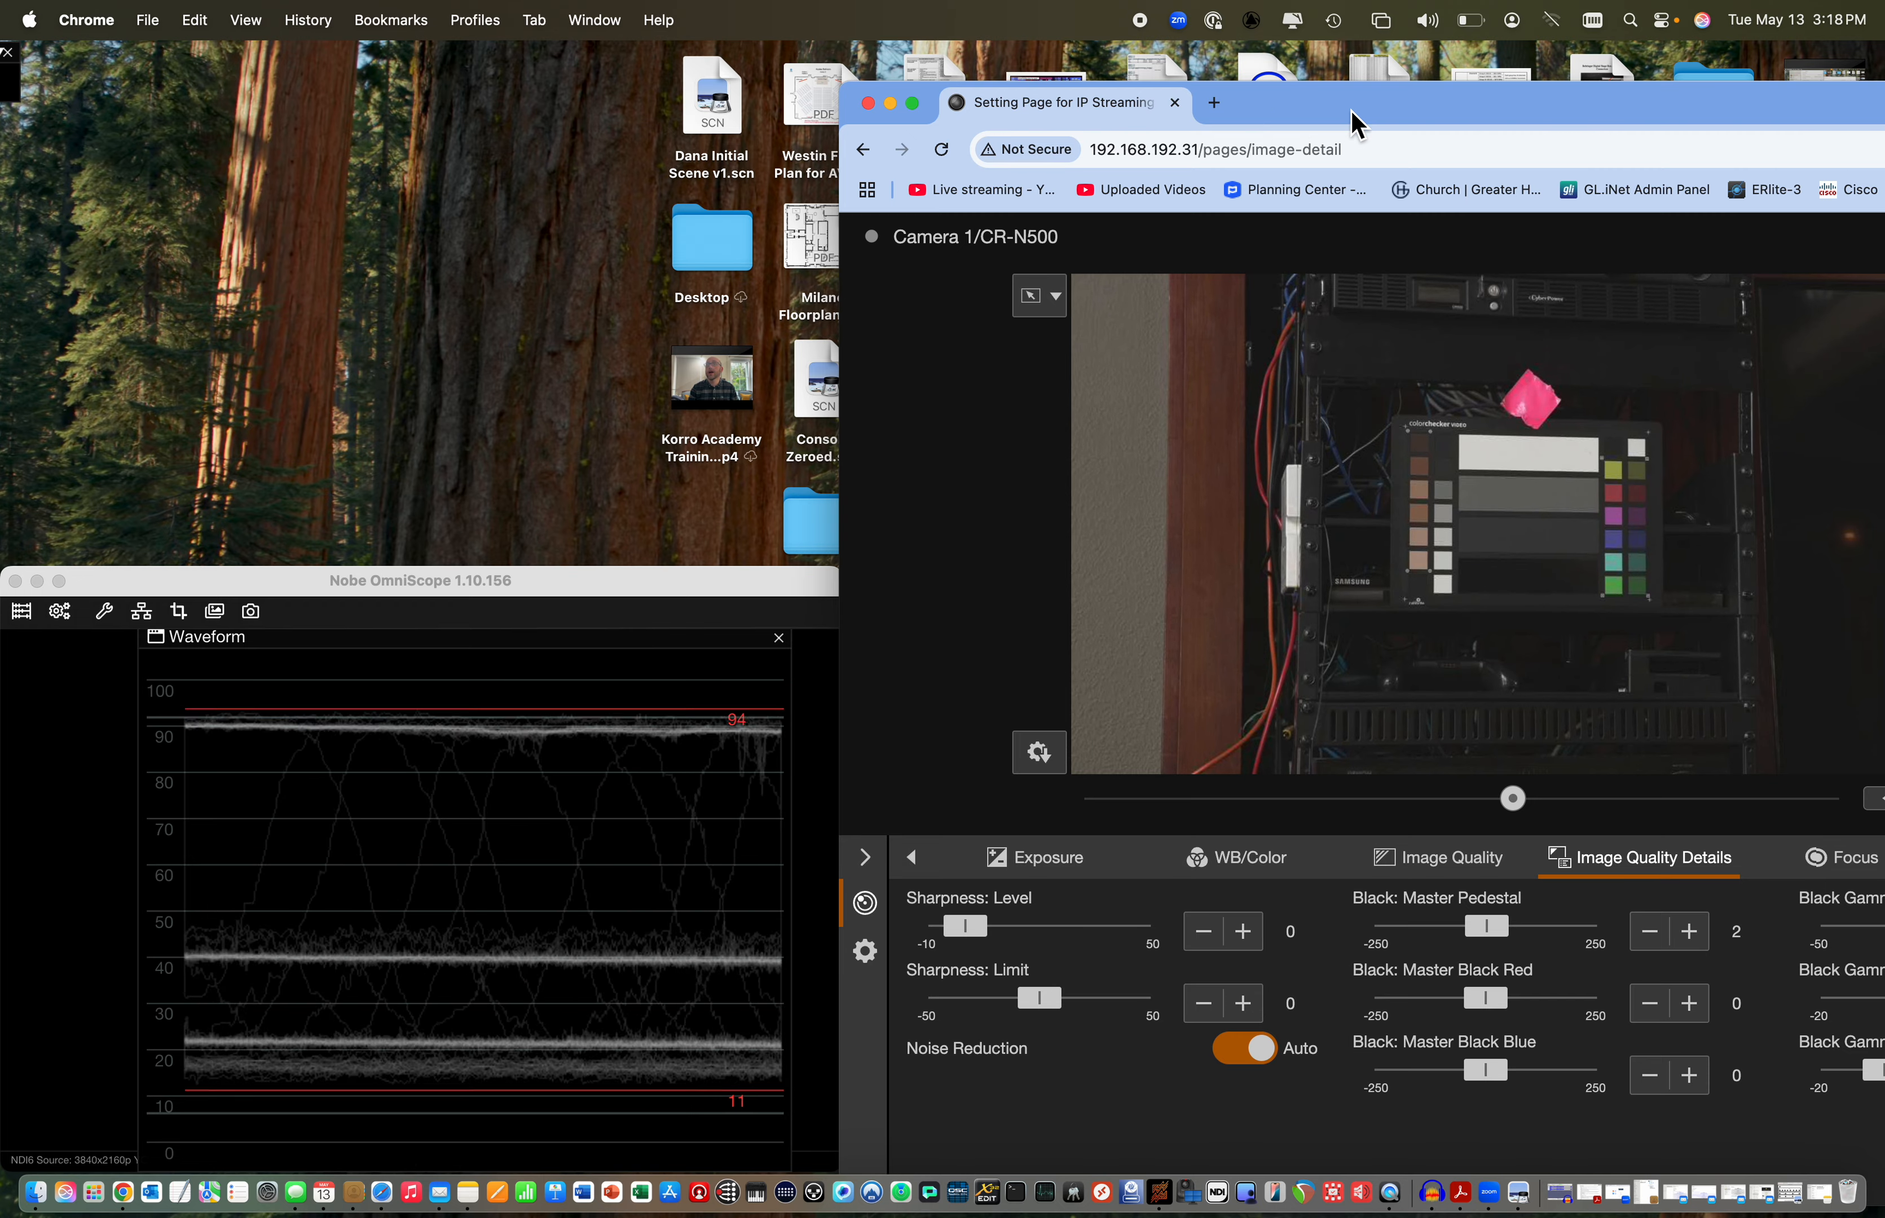
pyautogui.click(1033, 857)
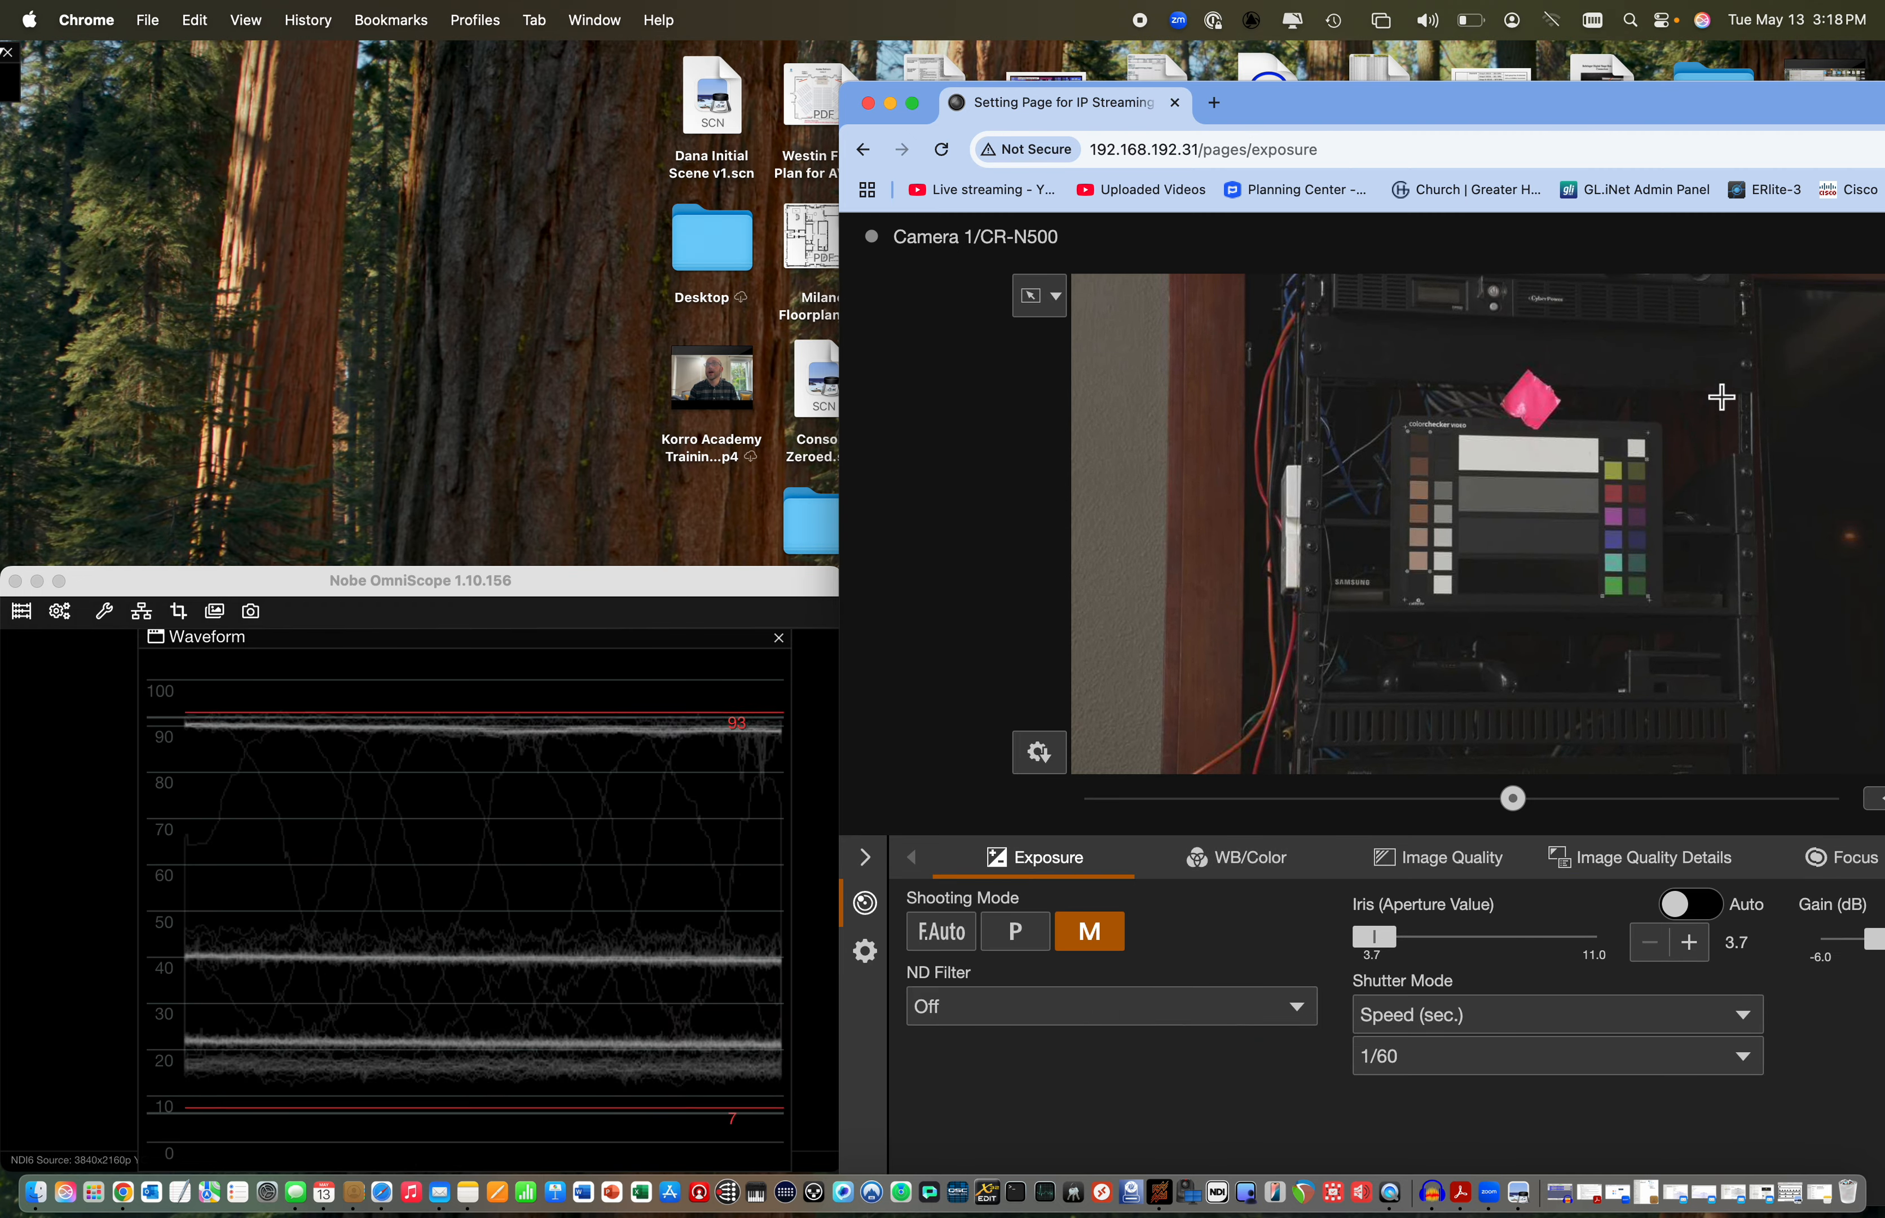
# Recenter the camera view on a spot beside the color chart, minimize the camera page, and crop the scope source to the chart's grayscale bars
pyautogui.click(1720, 395)
pyautogui.moveTo(1716, 114); pyautogui.dragTo(1543, 111)
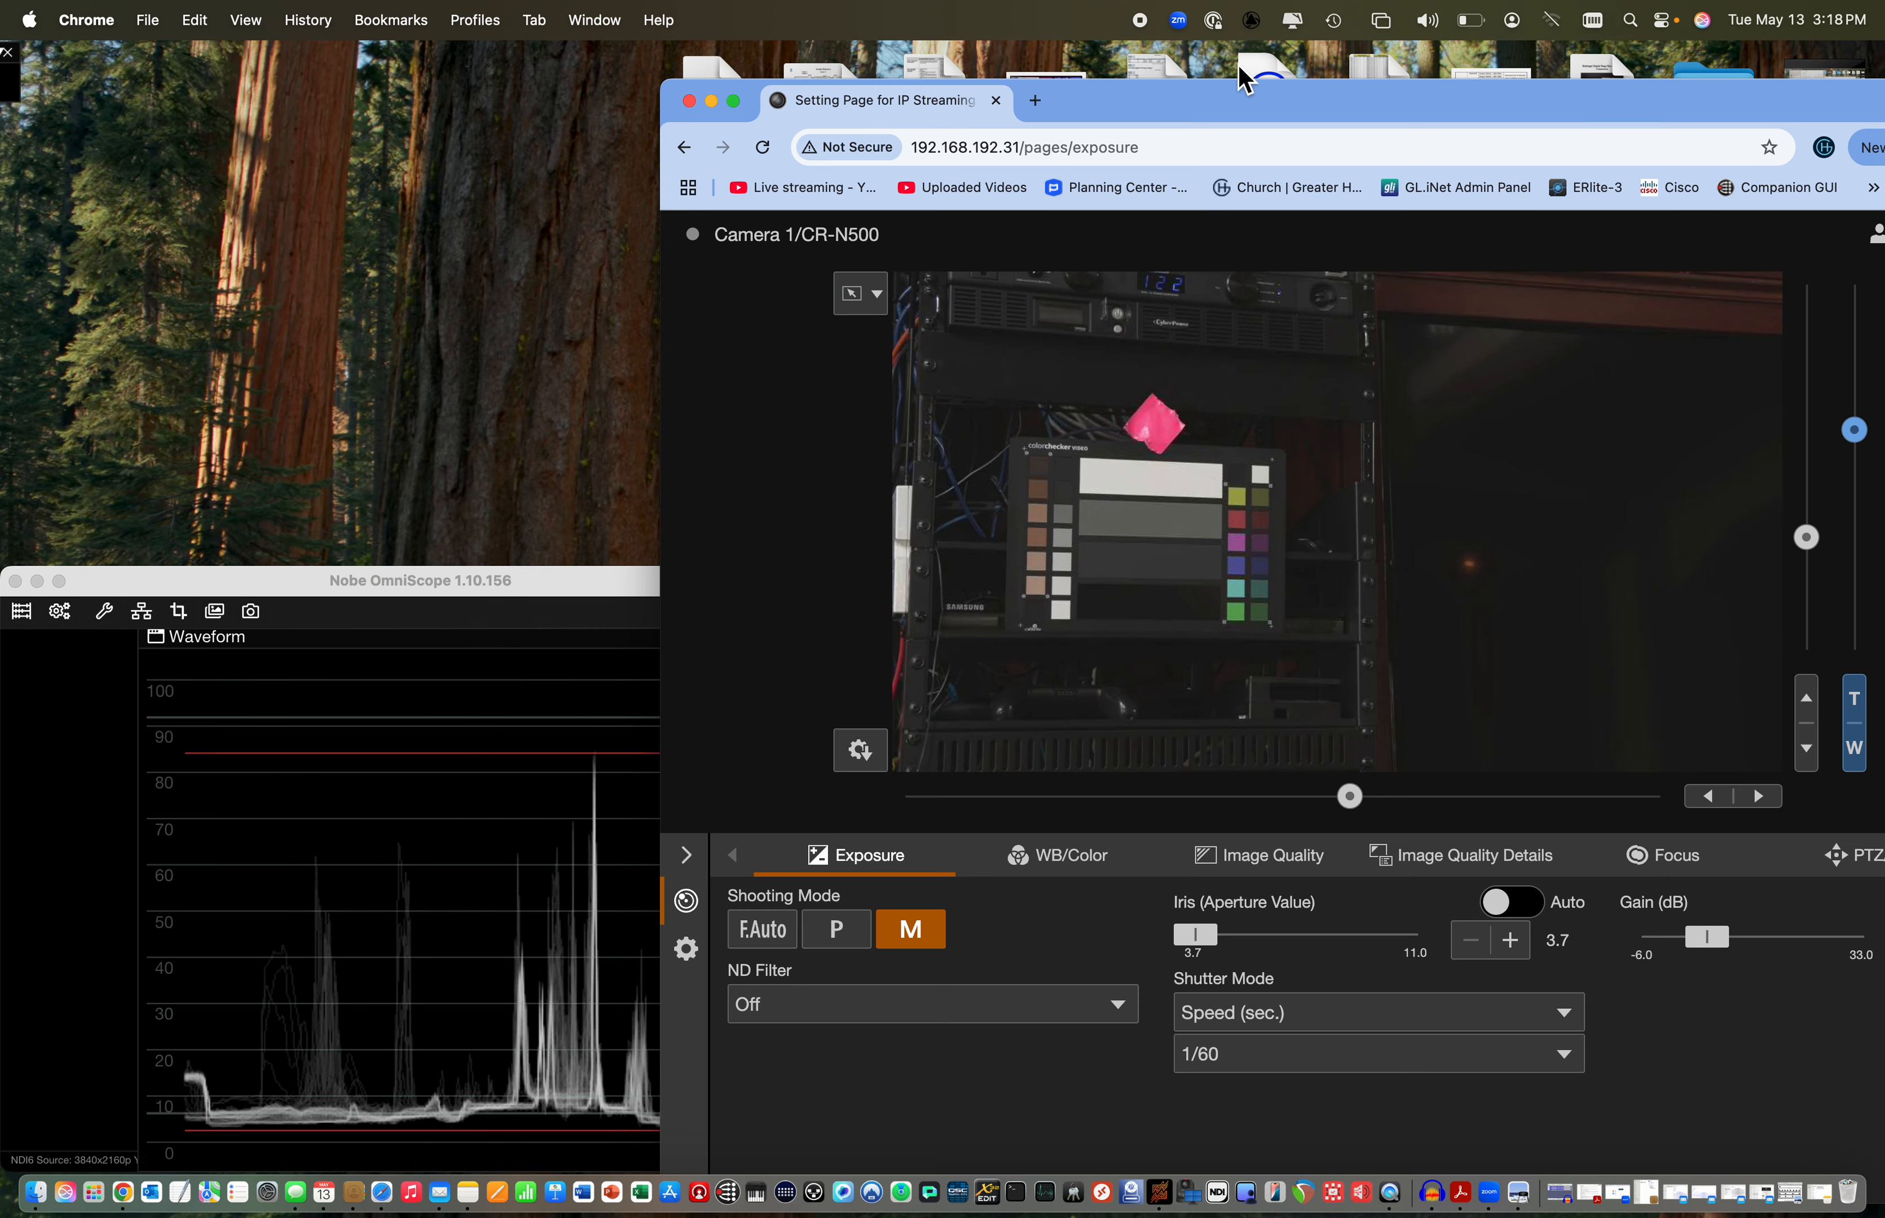
pyautogui.click(711, 100)
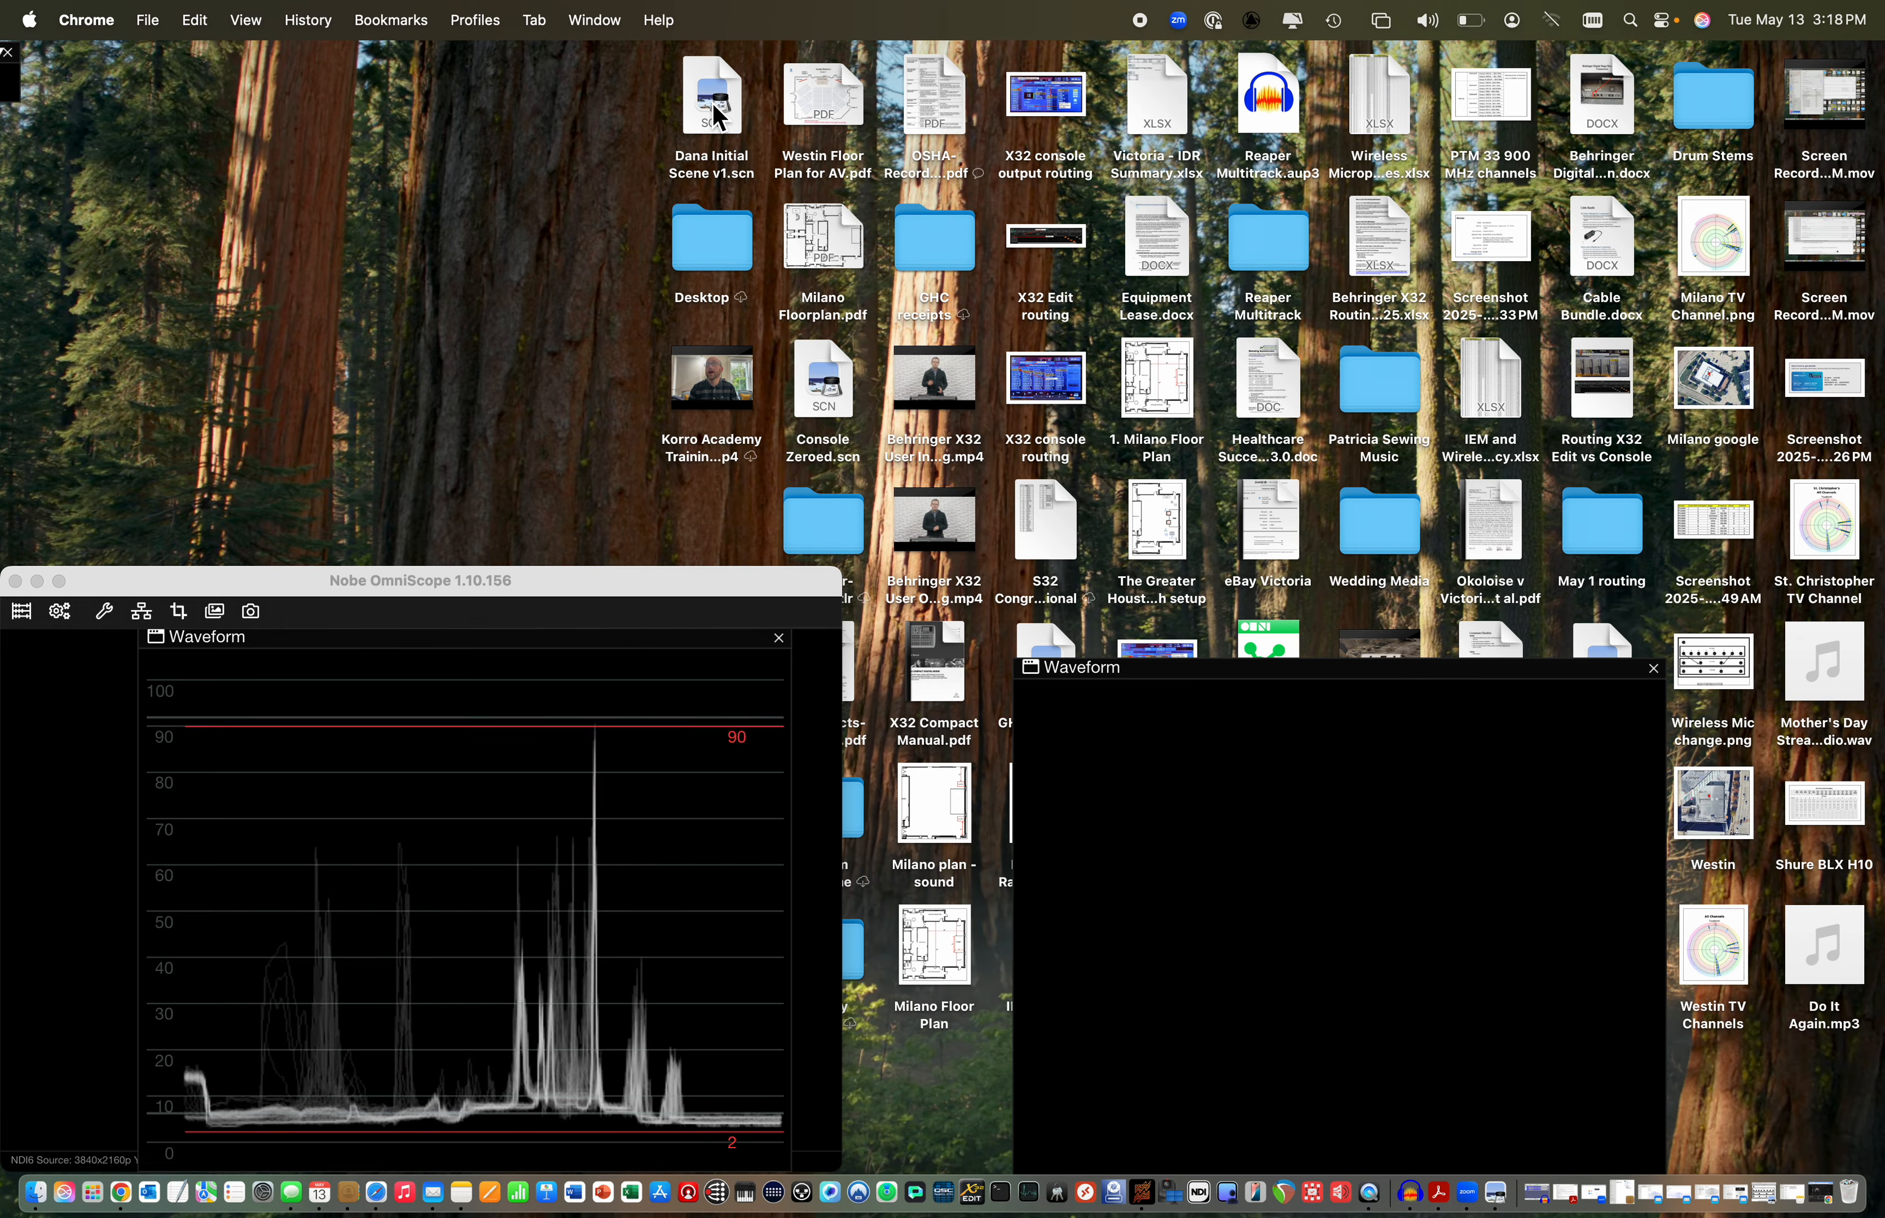
pyautogui.click(181, 614)
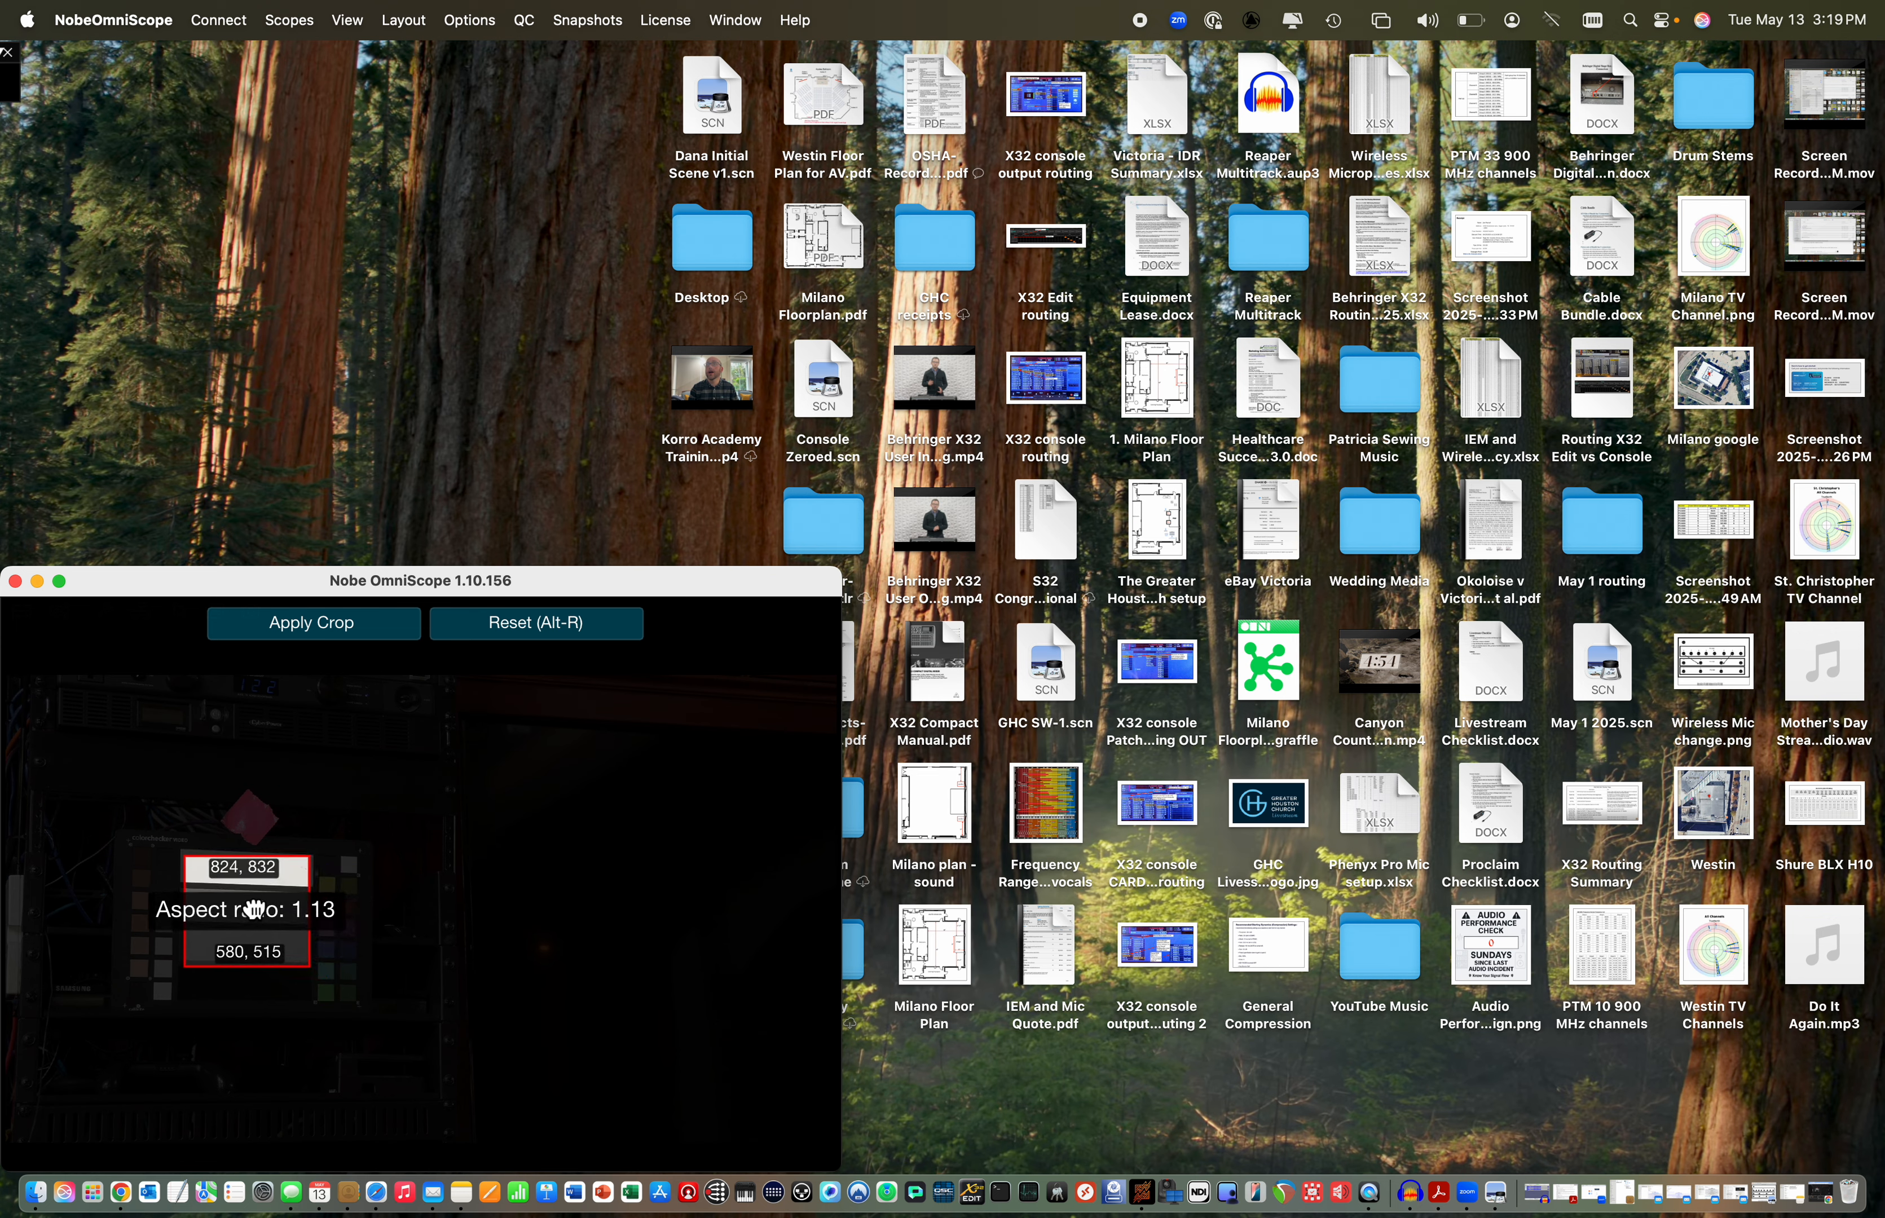
pyautogui.click(349, 634)
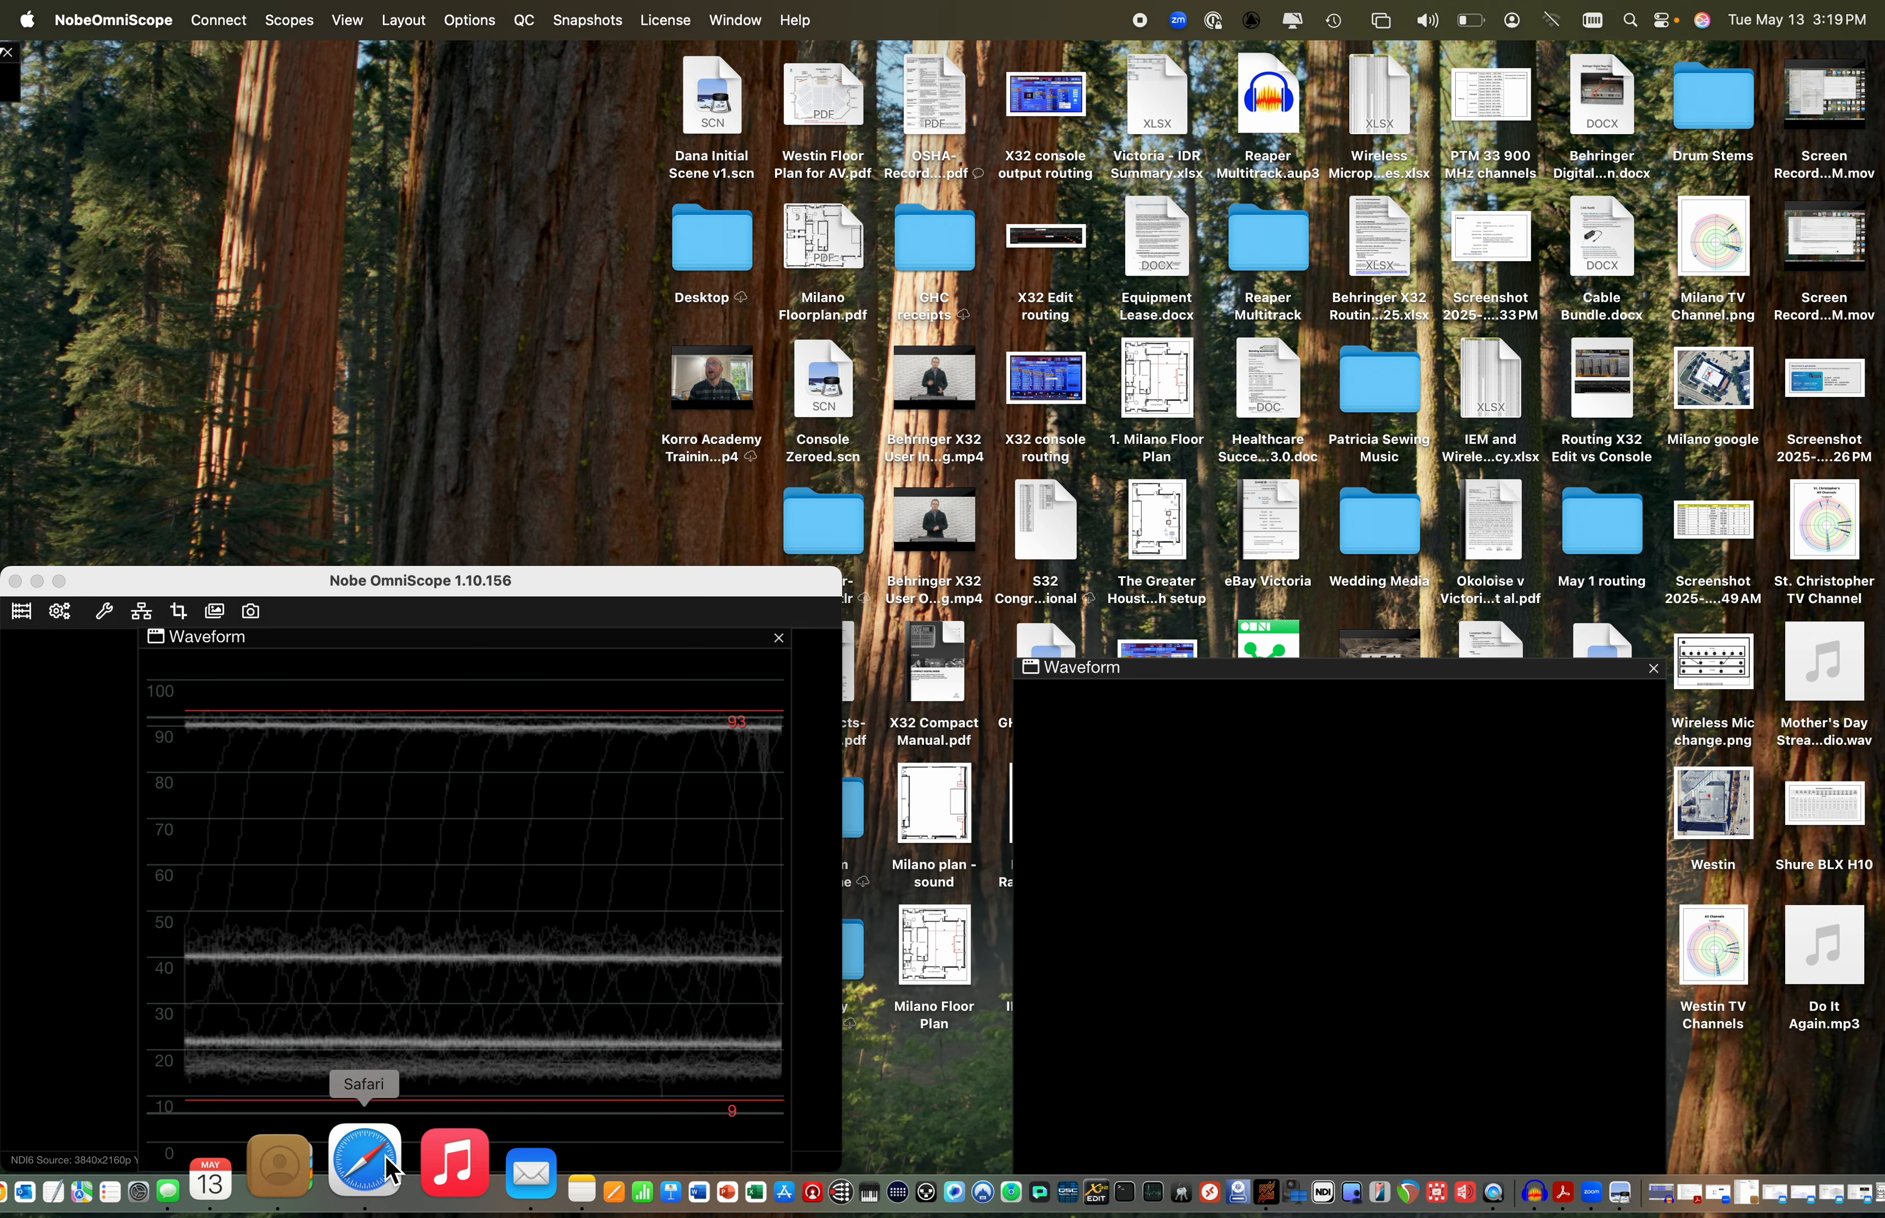
# Bring the camera's Exposure page in Chrome back to the front
pyautogui.click(365, 1162)
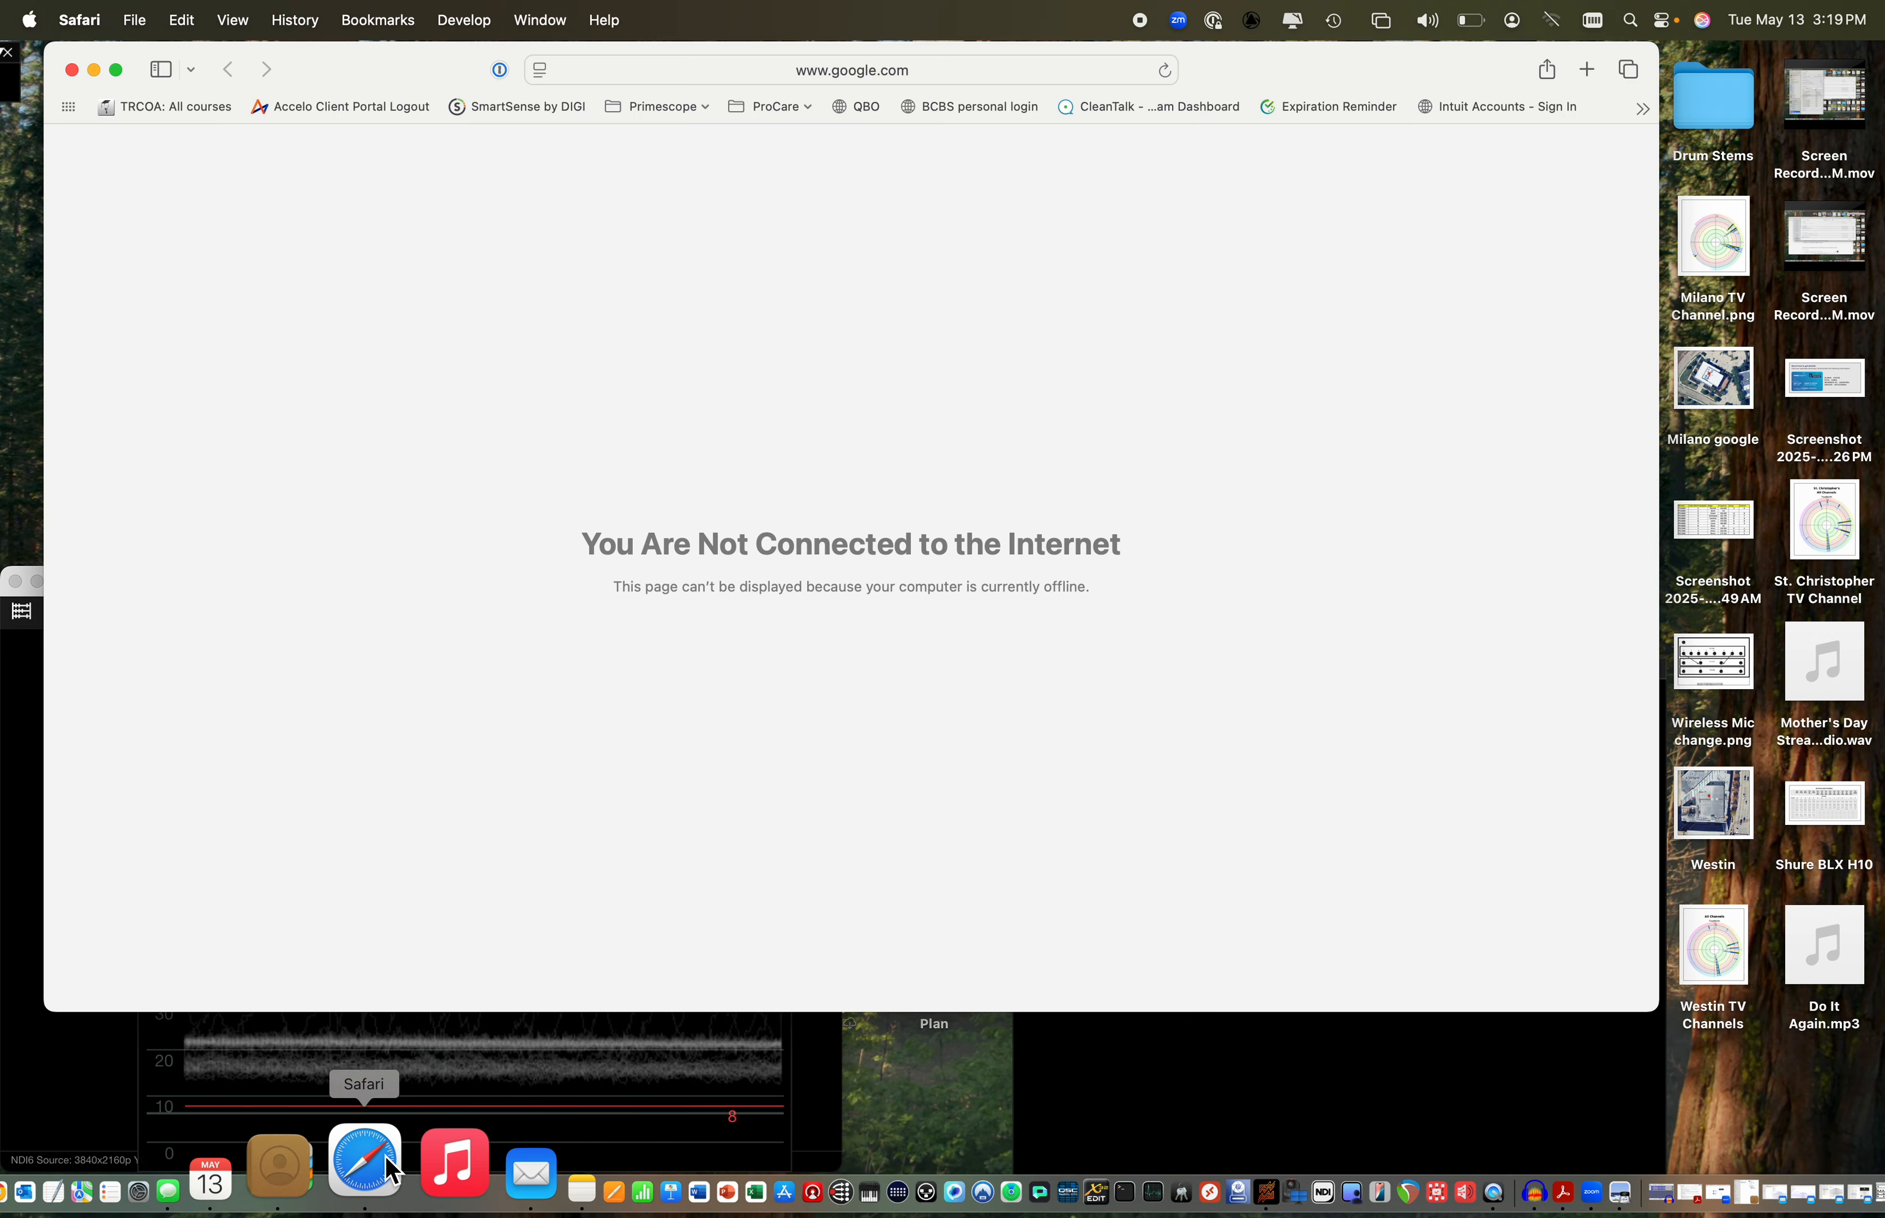
pyautogui.click(71, 70)
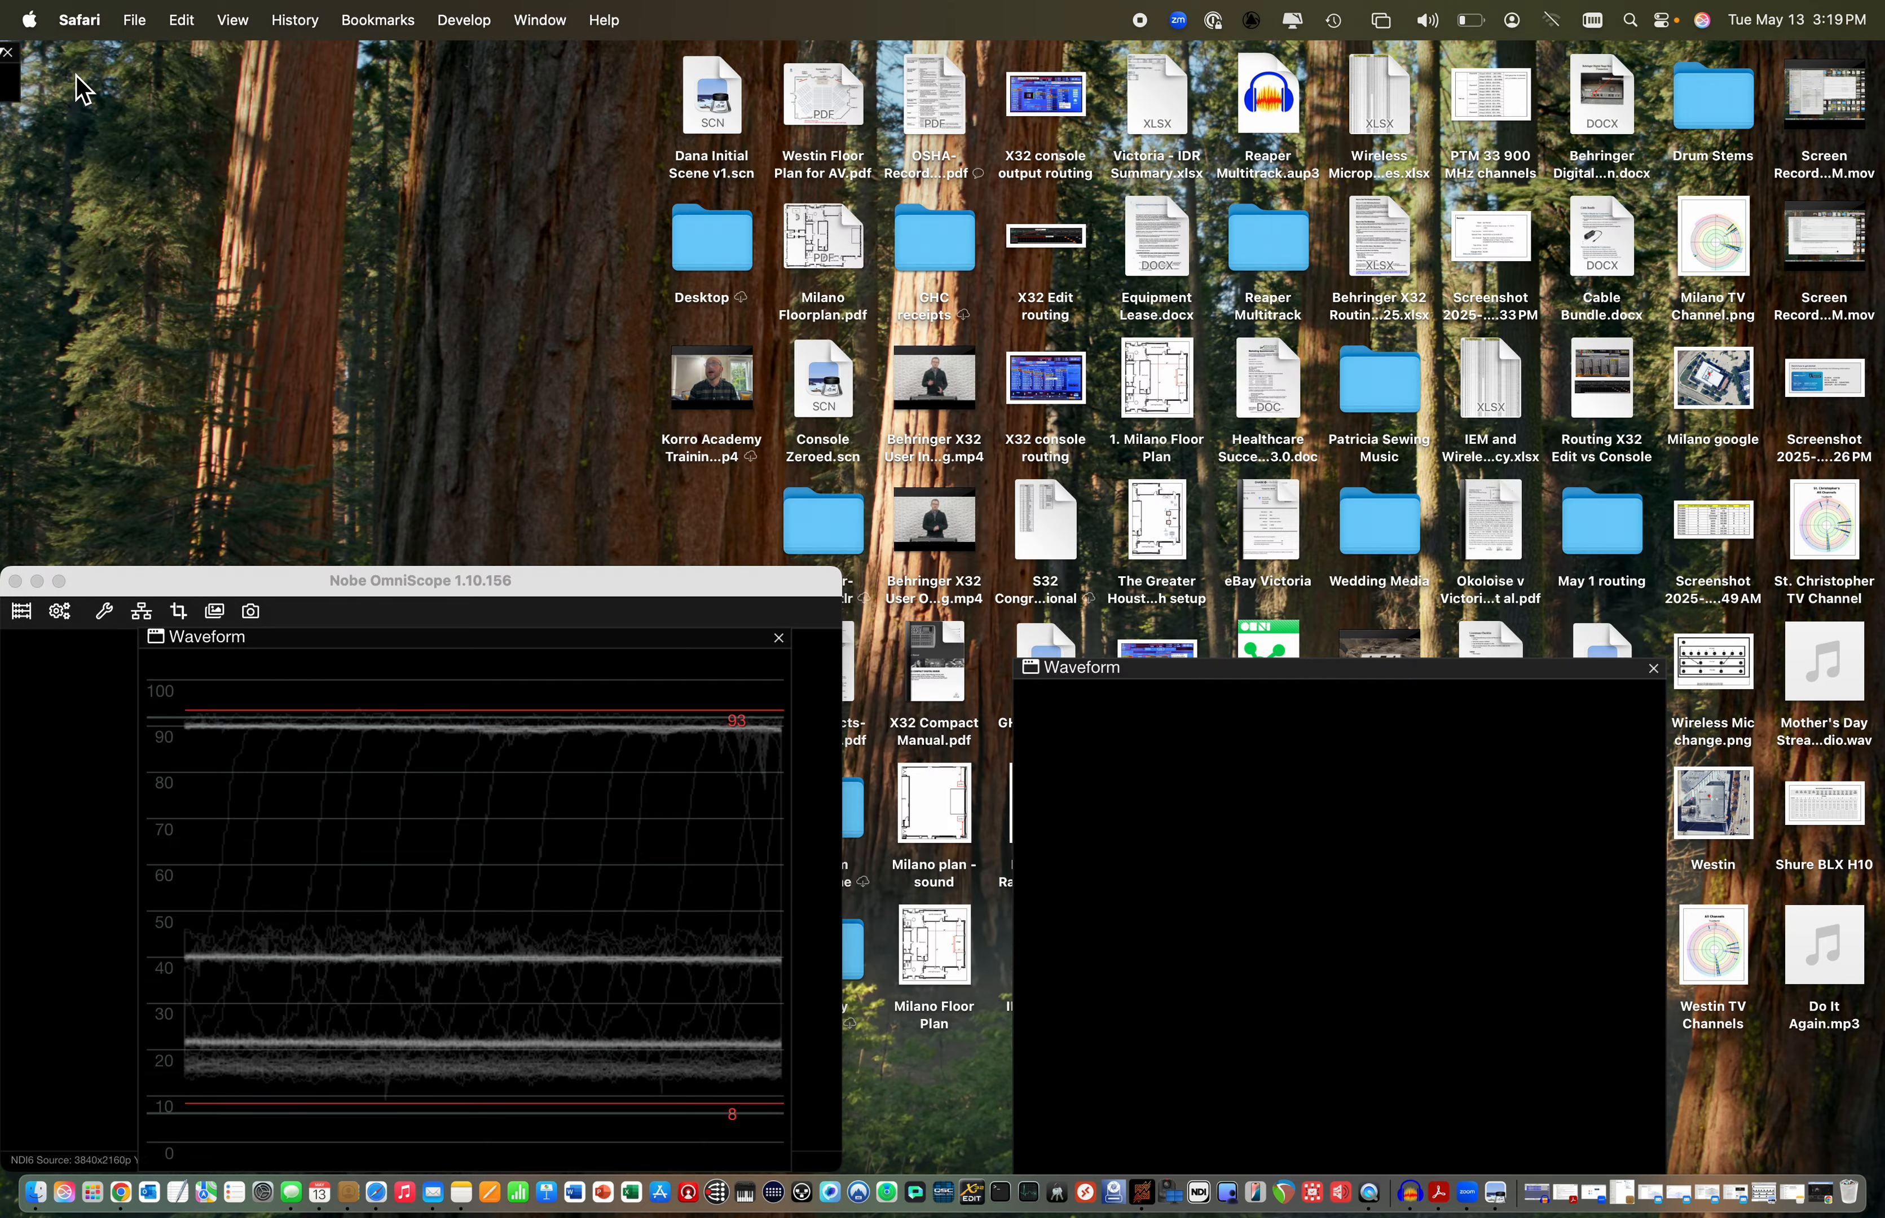
pyautogui.click(128, 1195)
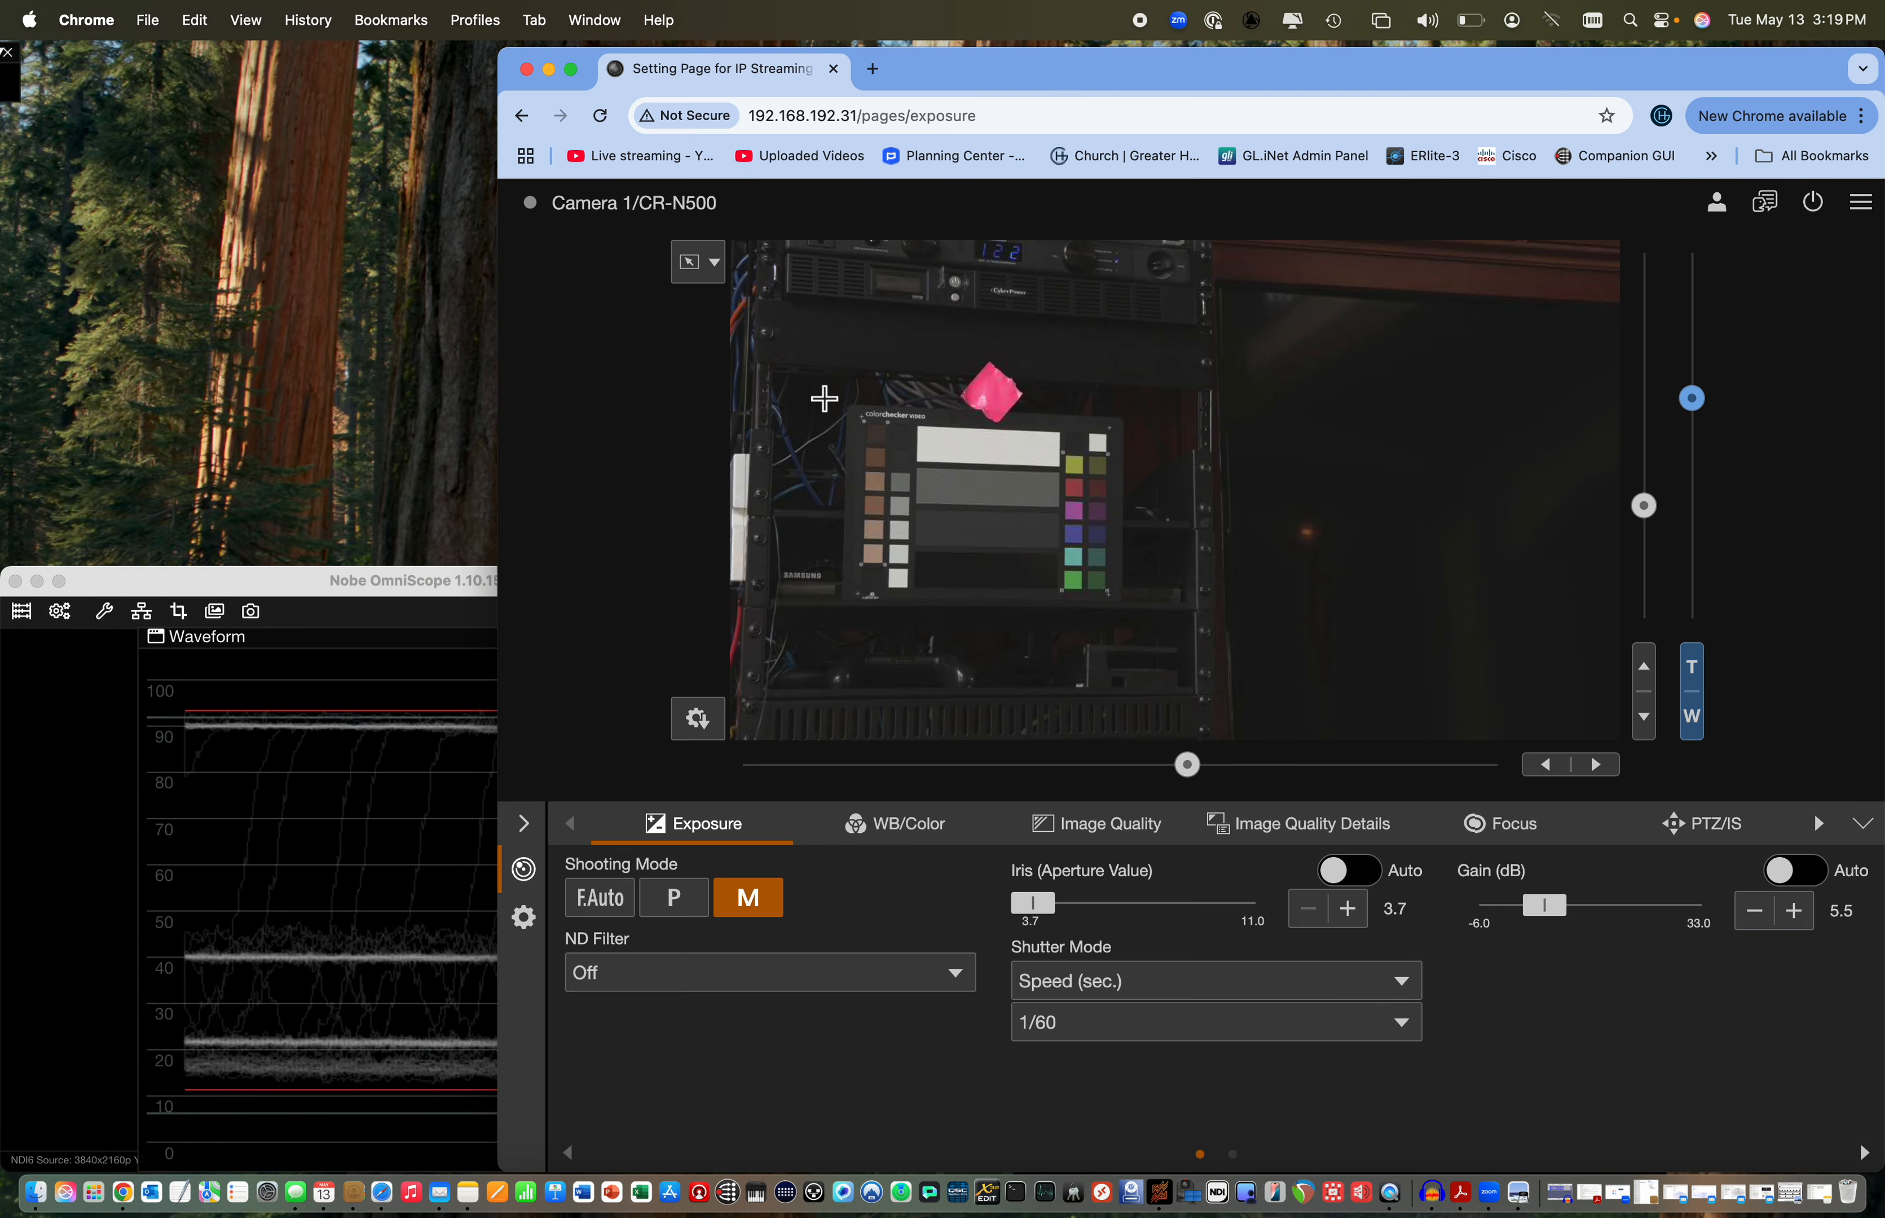
# Lower the camera gain to 4.5 dB, uncover more of the waveform, and raise the gain slightly to fine-tune the white level
pyautogui.click(1760, 924)
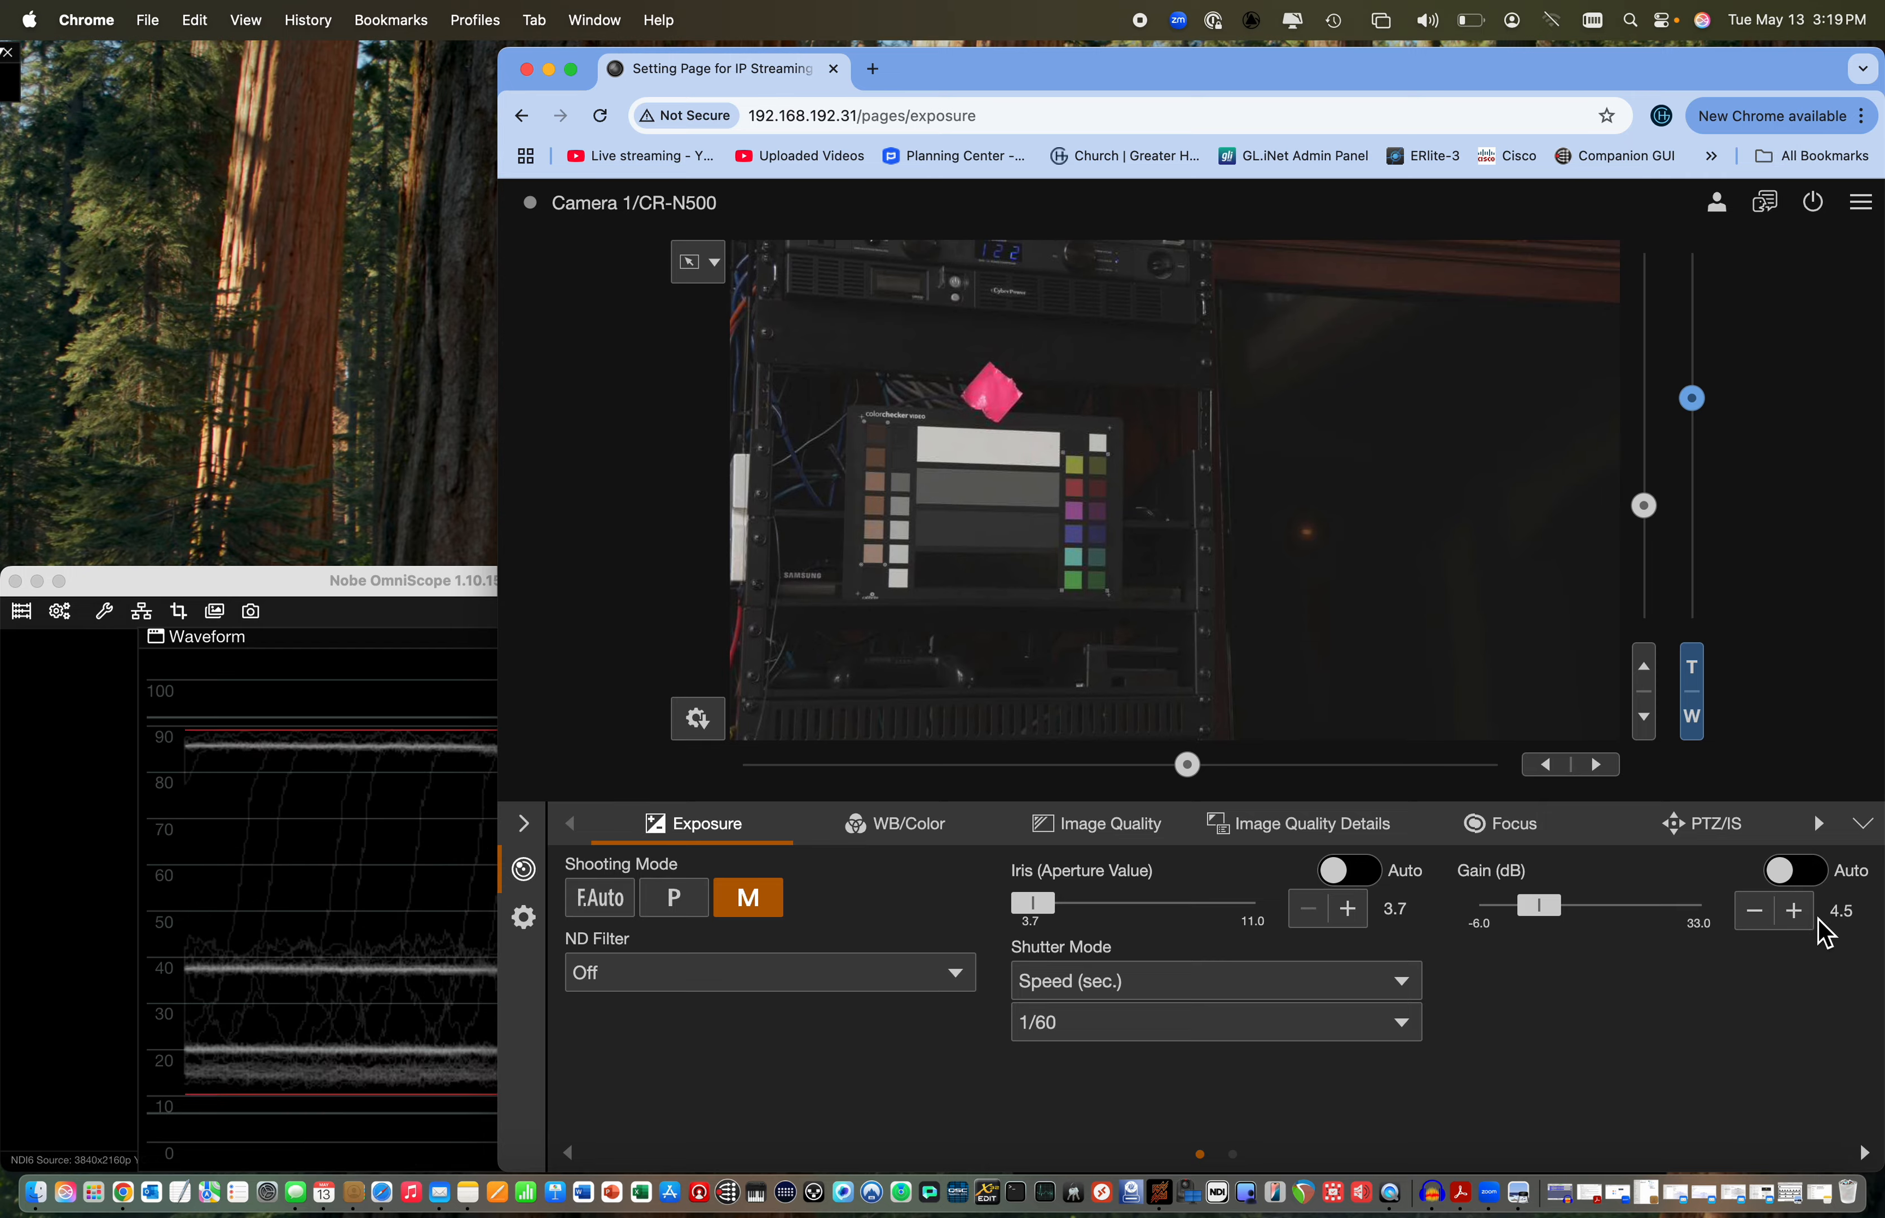
pyautogui.click(1796, 925)
pyautogui.moveTo(1250, 86); pyautogui.dragTo(1383, 86)
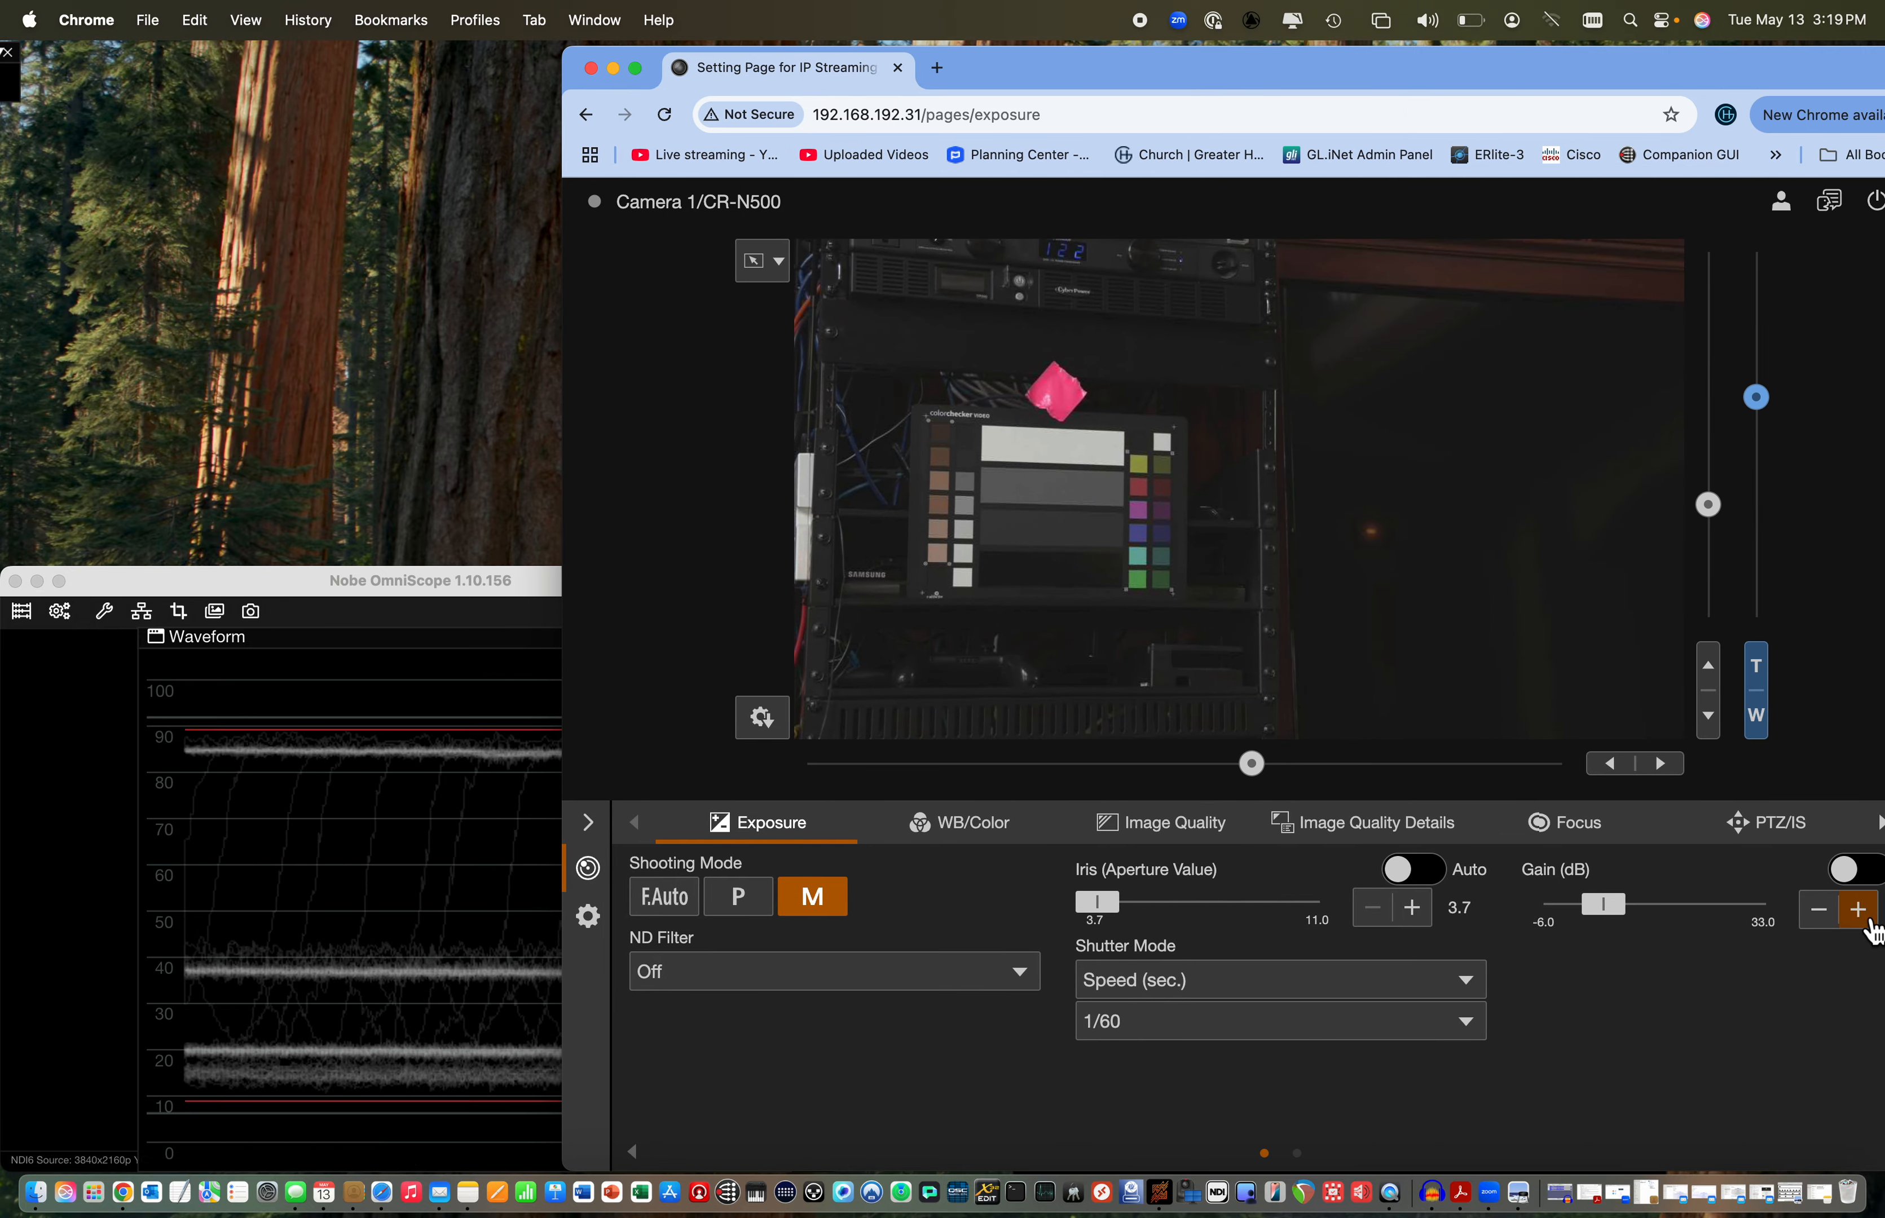
pyautogui.click(1862, 917)
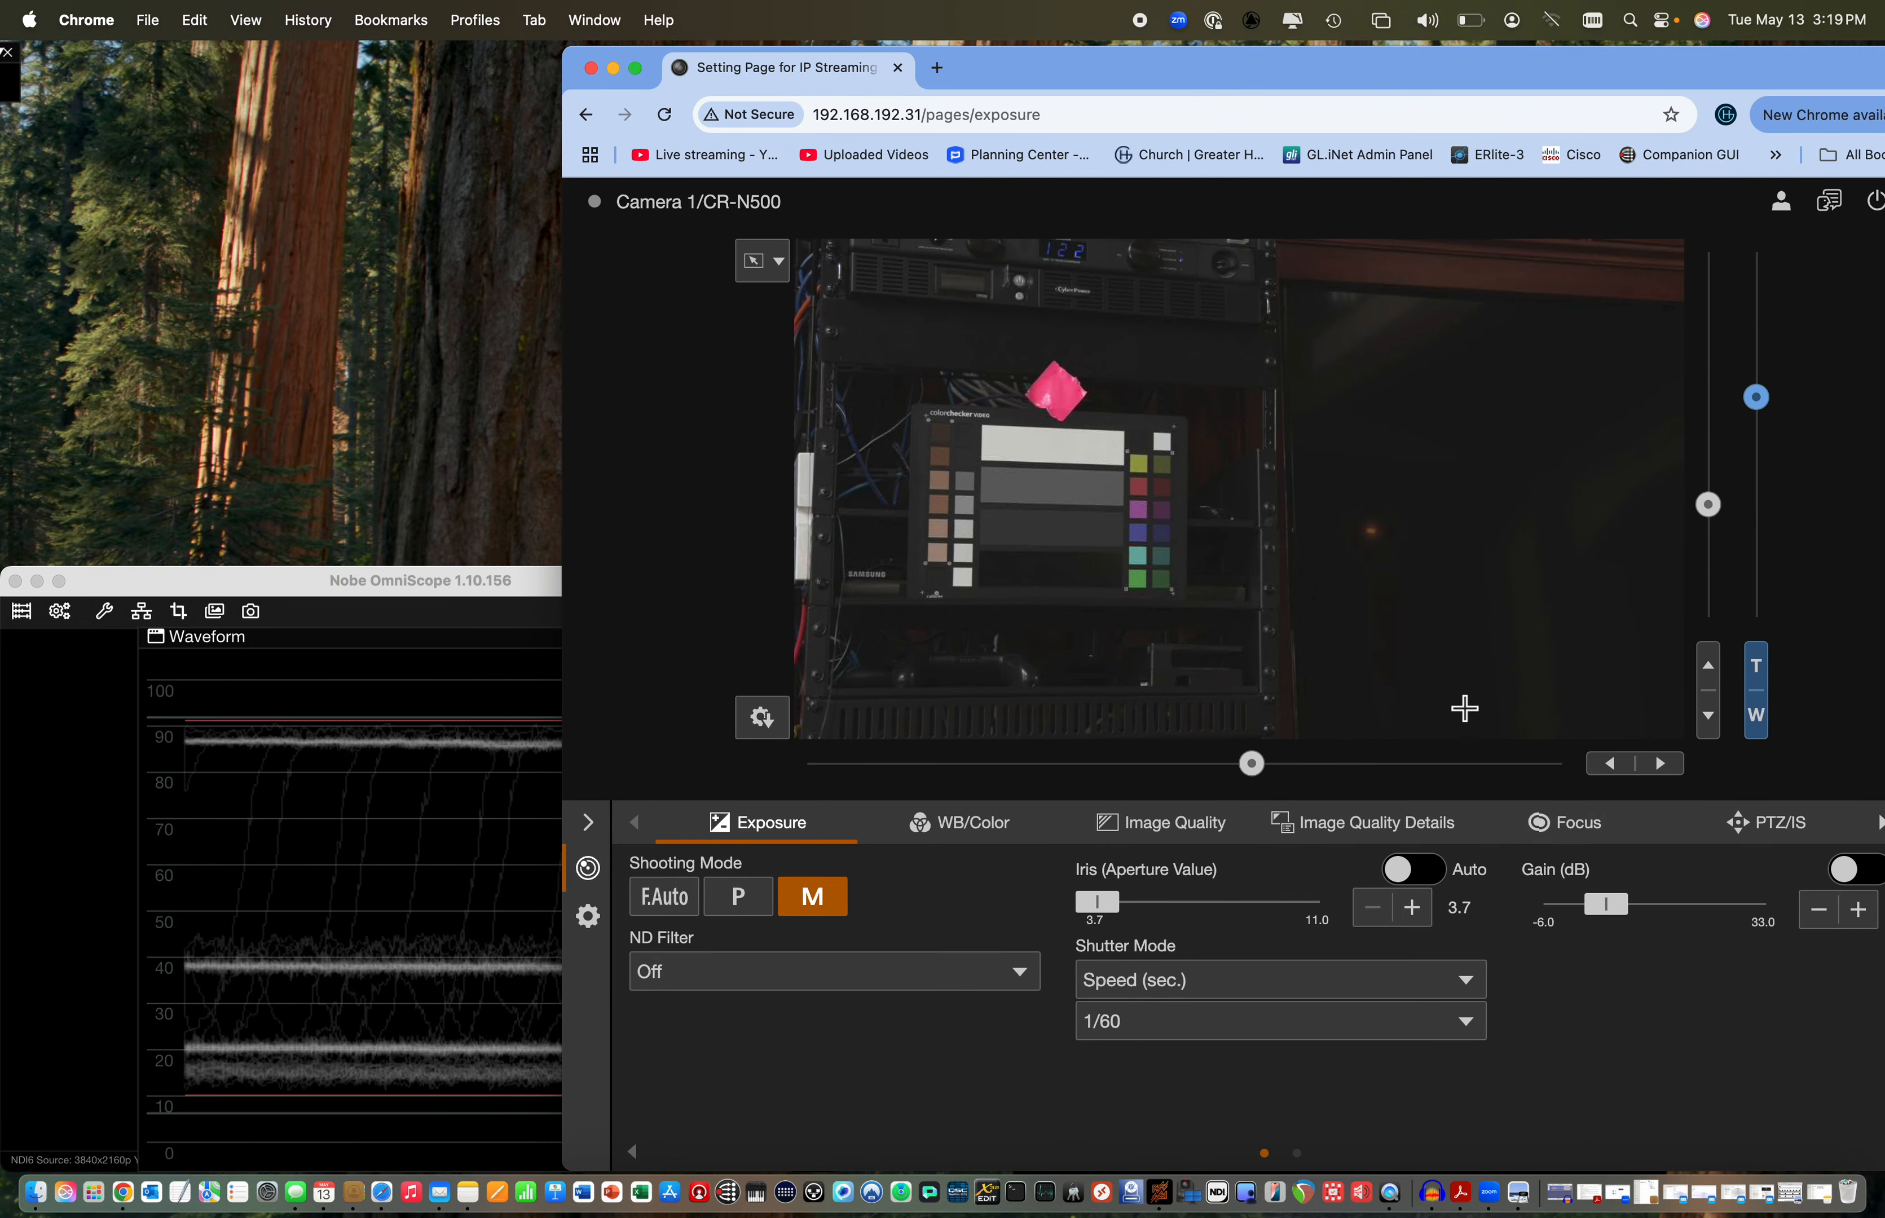